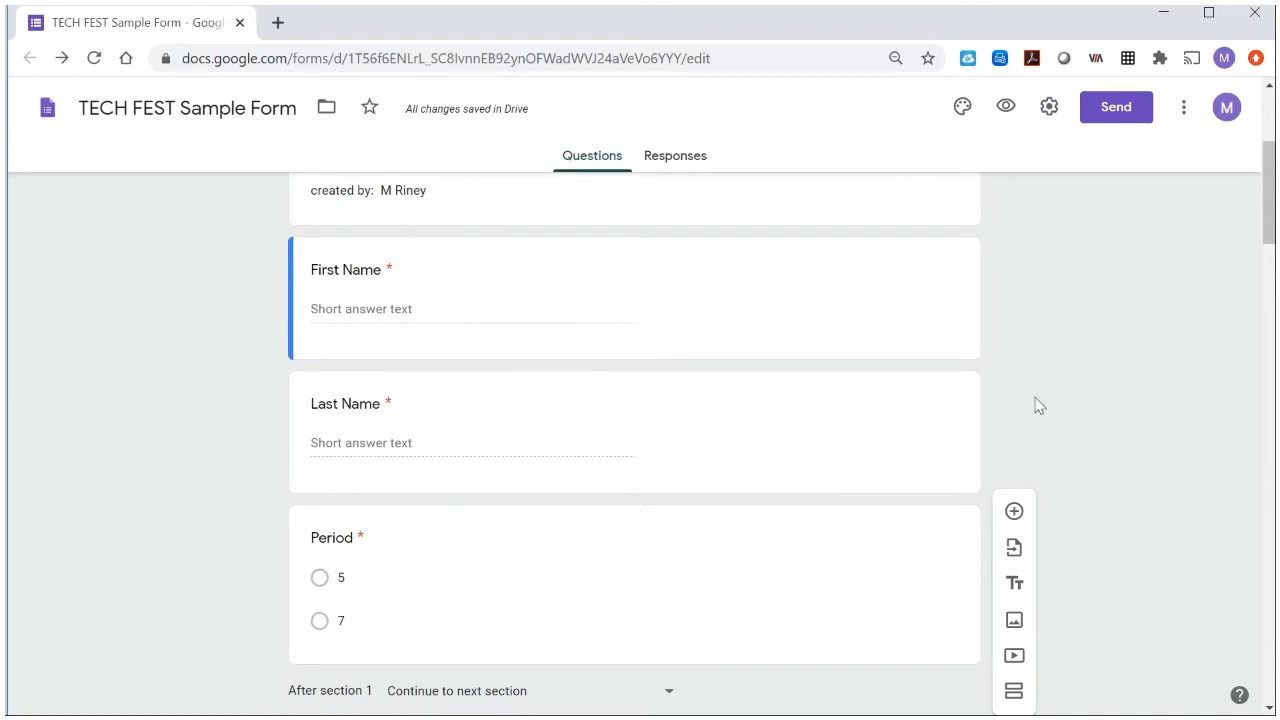
# Step: Review the form's general and presentation settings, including question order and confirmation message, and save them
pyautogui.click(1048, 110)
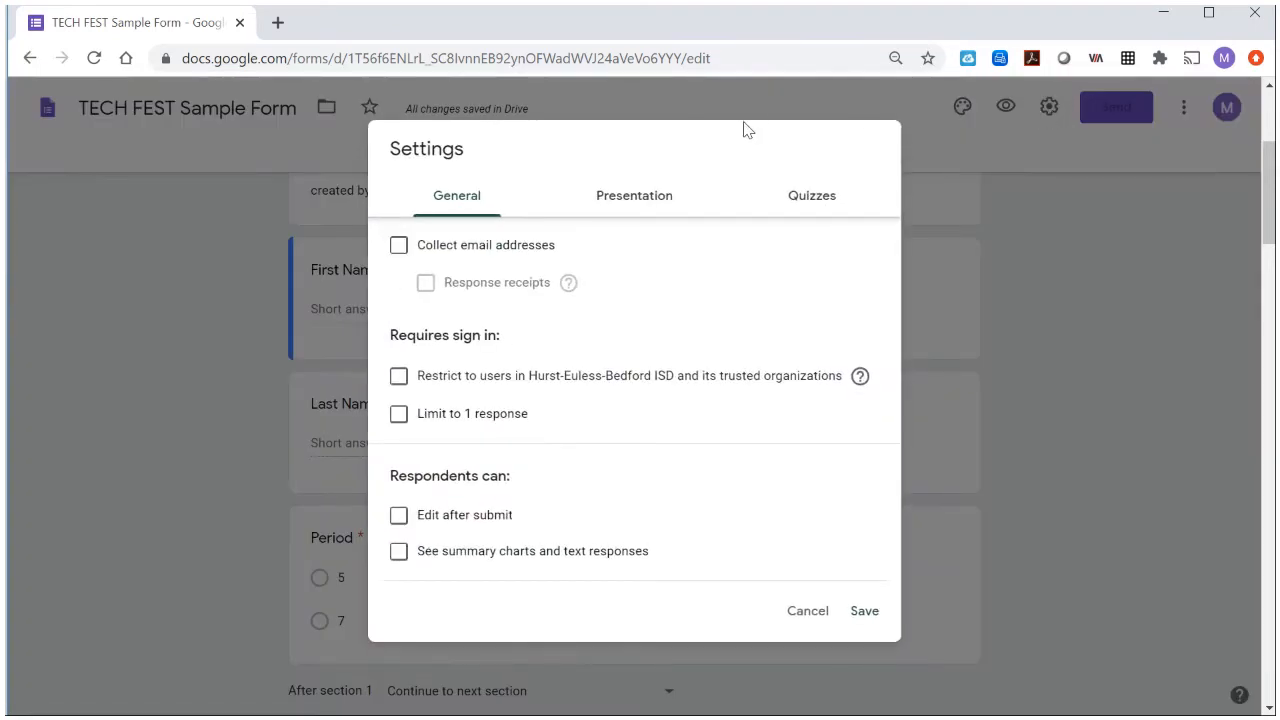
pyautogui.click(651, 204)
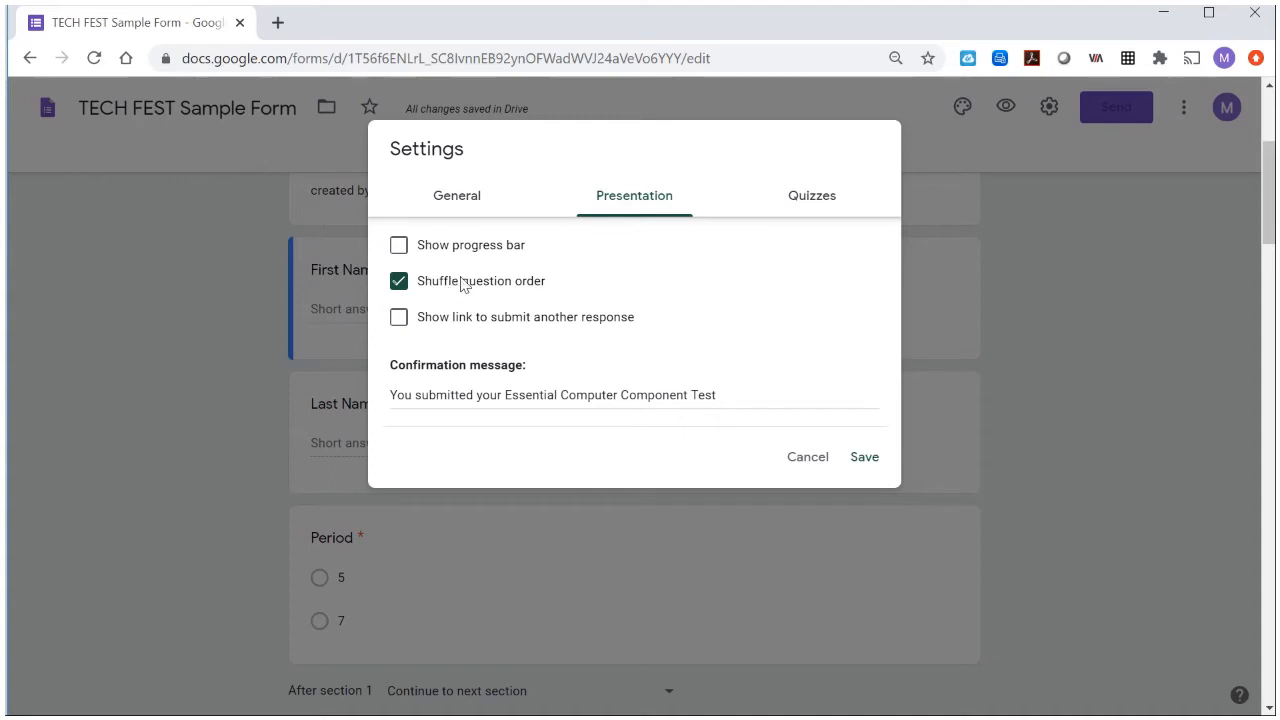
pyautogui.click(868, 460)
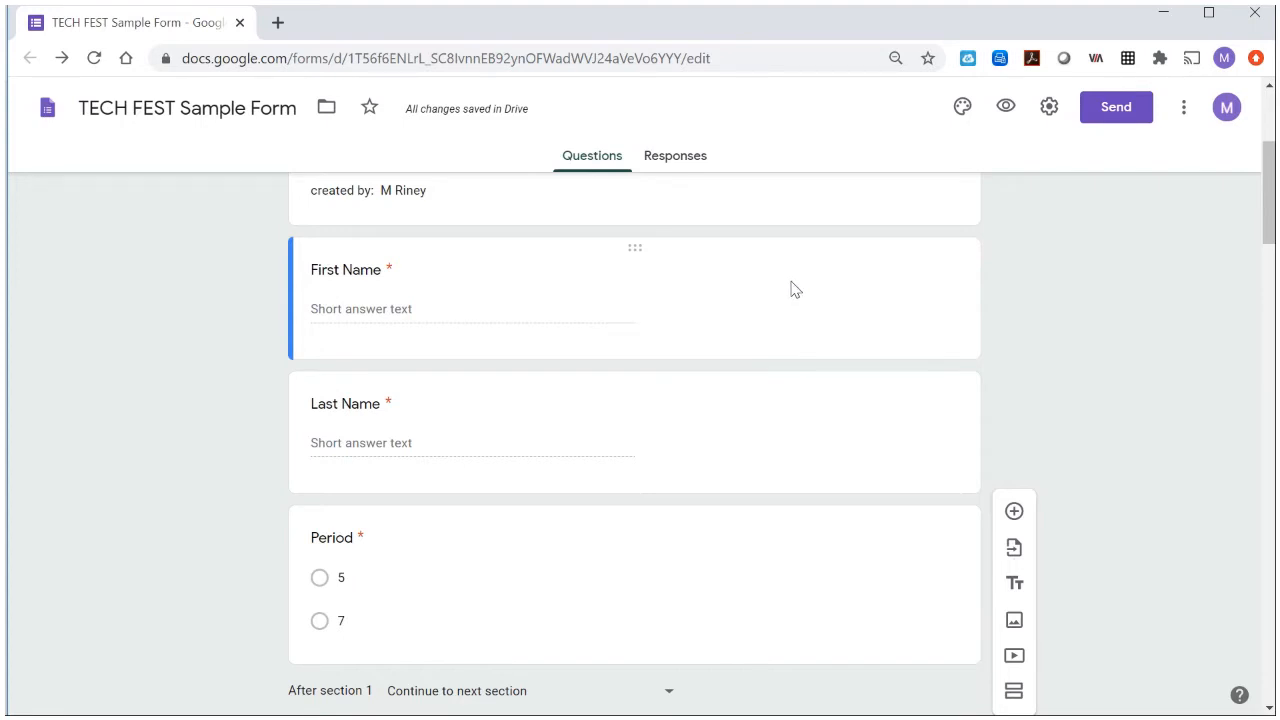
# Step: Examine the questions in the Identifying Components section and the question types available for the hard drive picture question
pyautogui.scroll(-2, 828, 468)
pyautogui.scroll(-4, 828, 466)
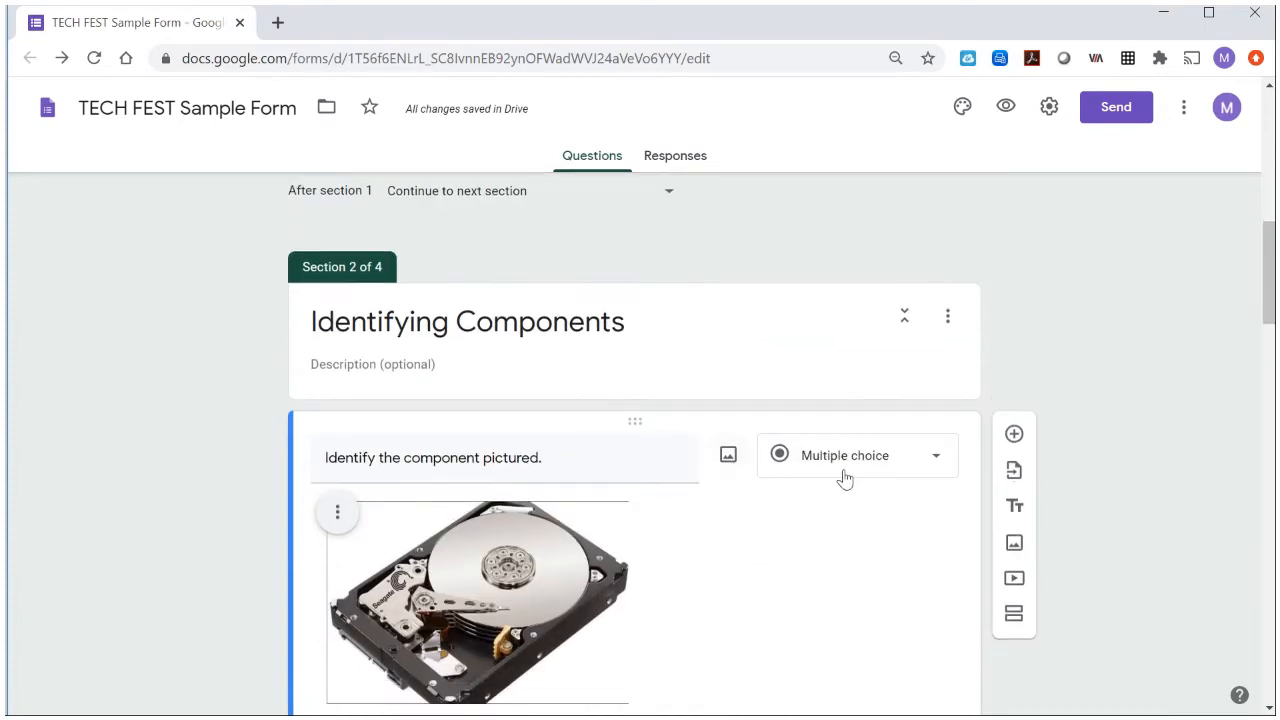
pyautogui.scroll(-2, 840, 517)
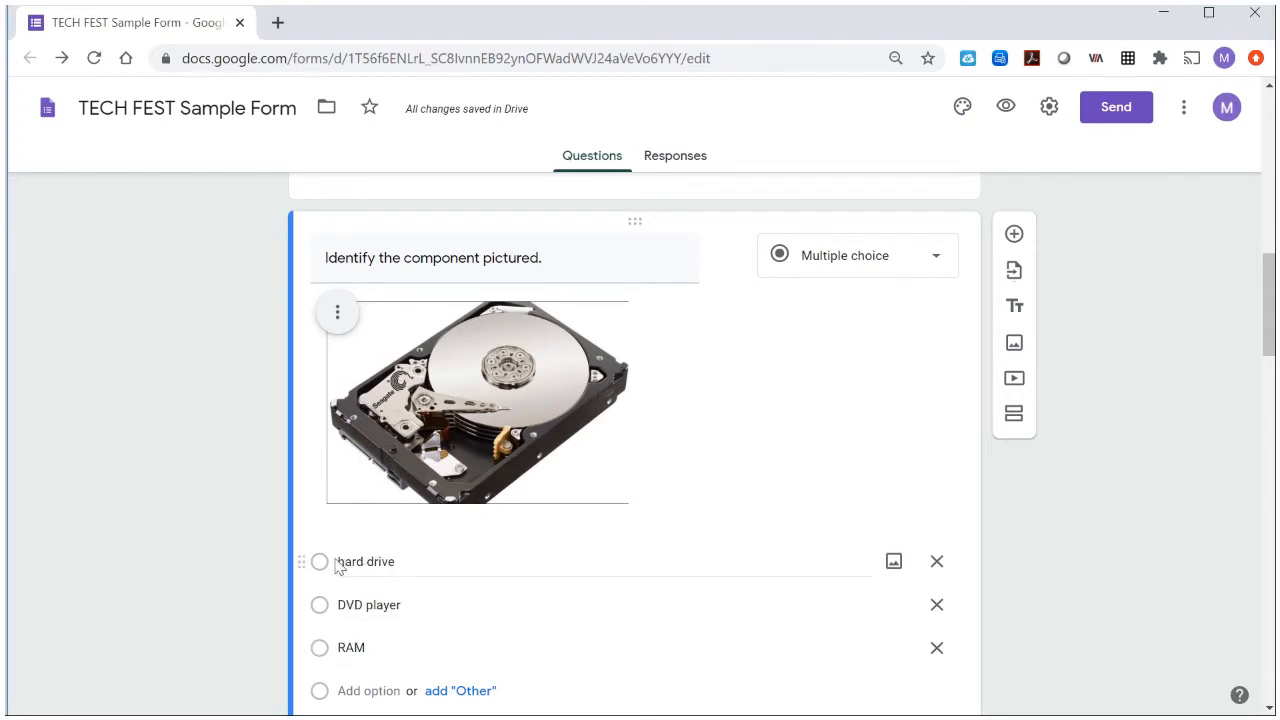
pyautogui.click(936, 258)
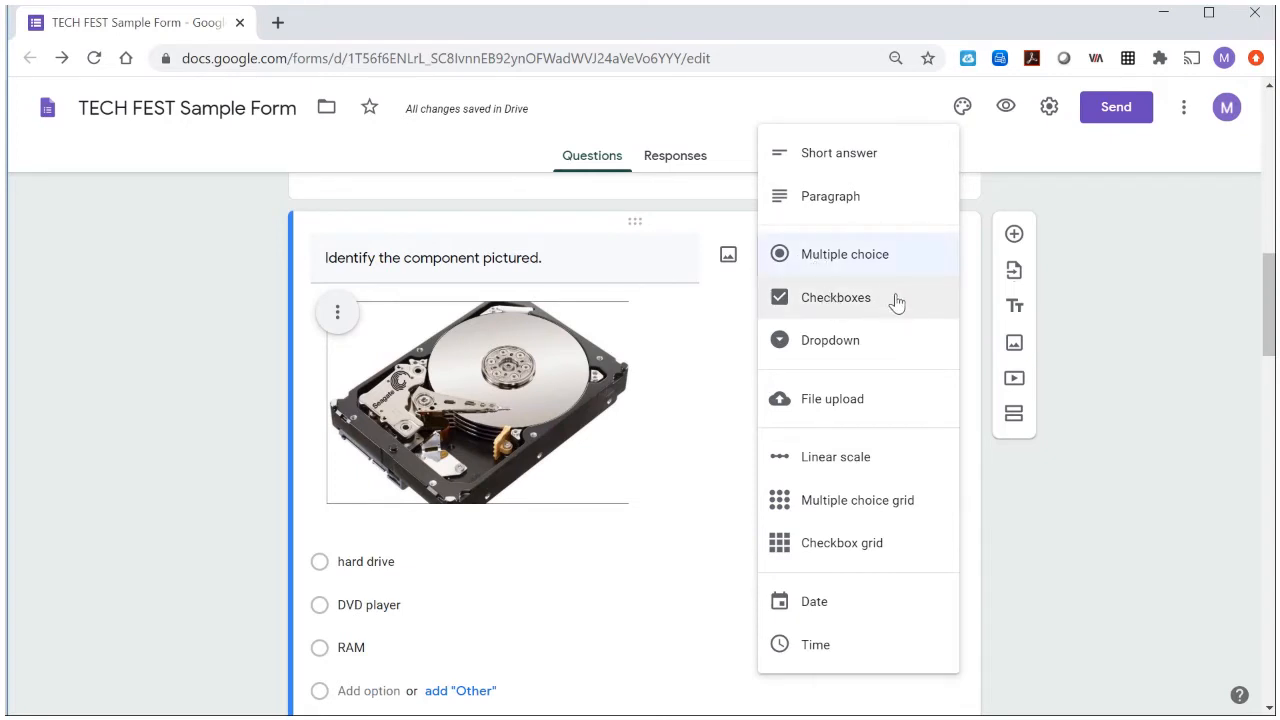
pyautogui.click(912, 169)
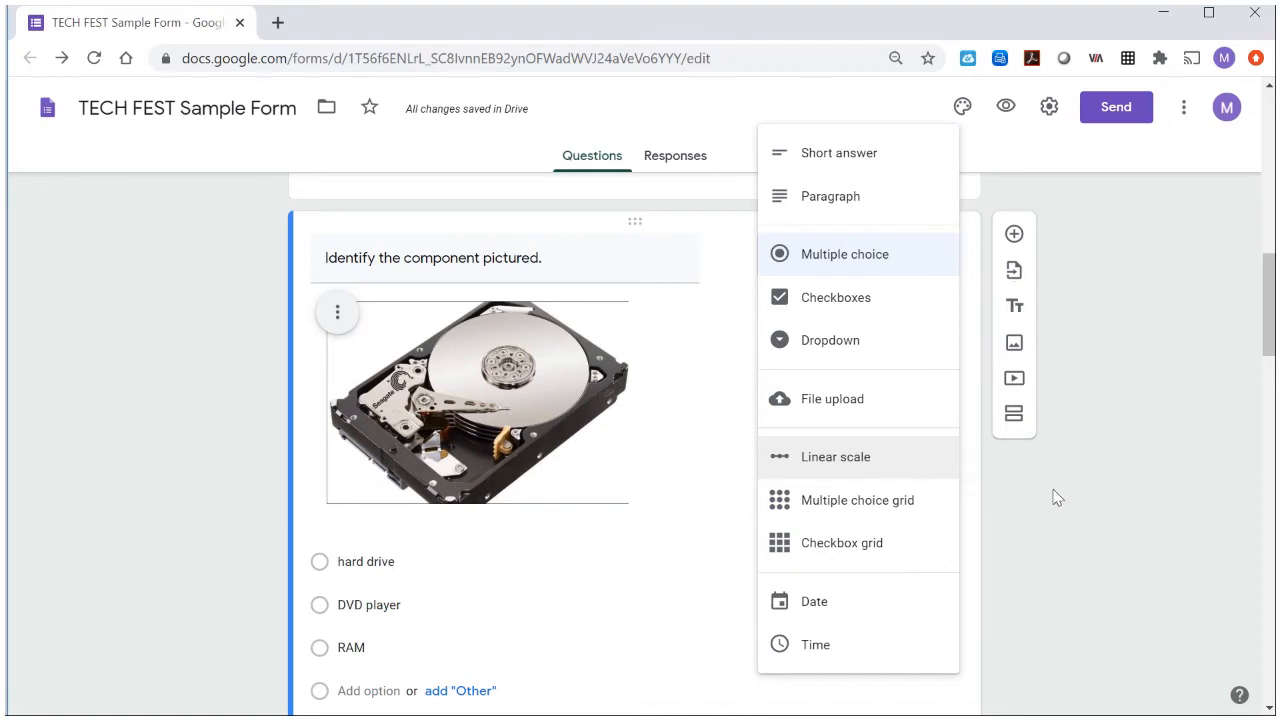
pyautogui.click(102, 537)
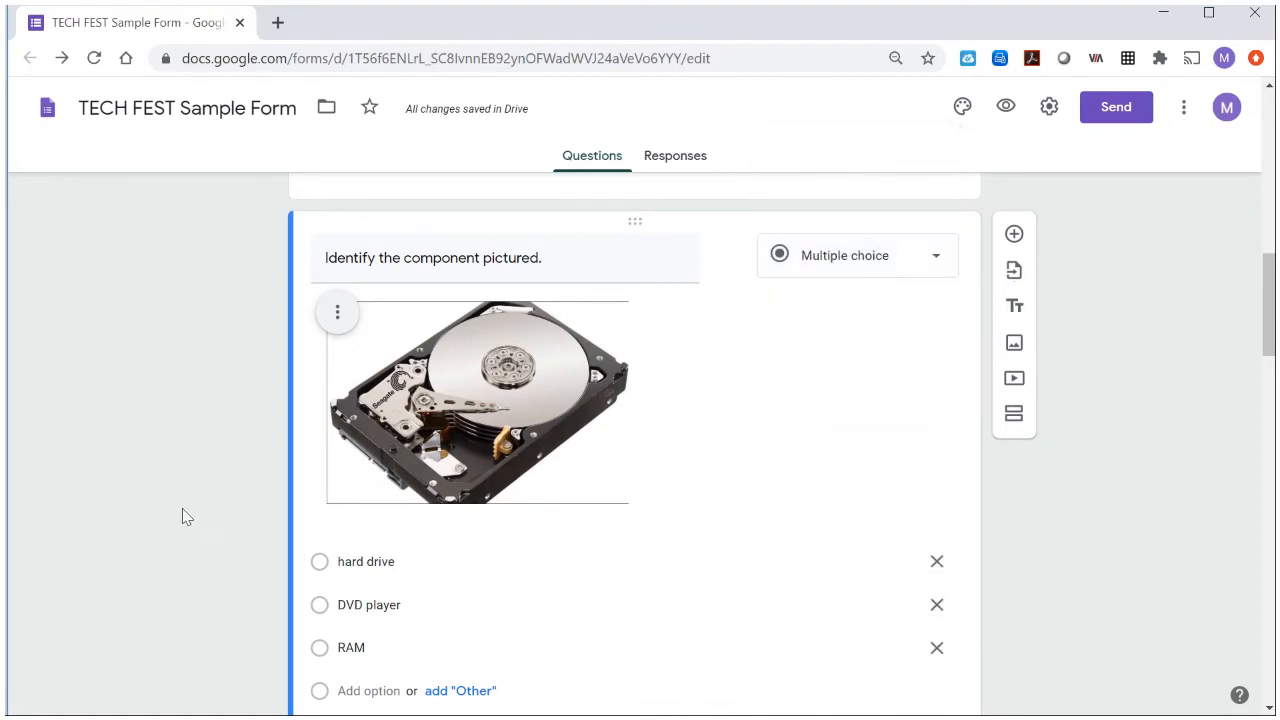
pyautogui.scroll(-5, 836, 440)
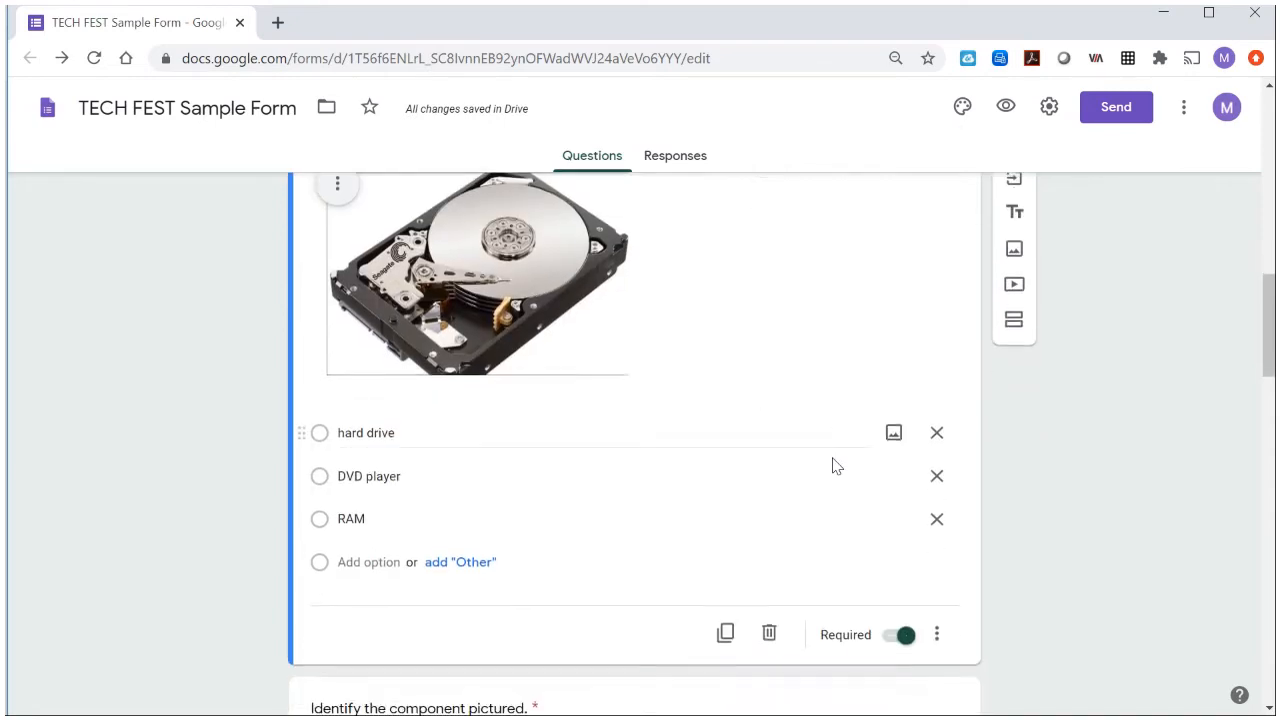
pyautogui.scroll(-7, 836, 488)
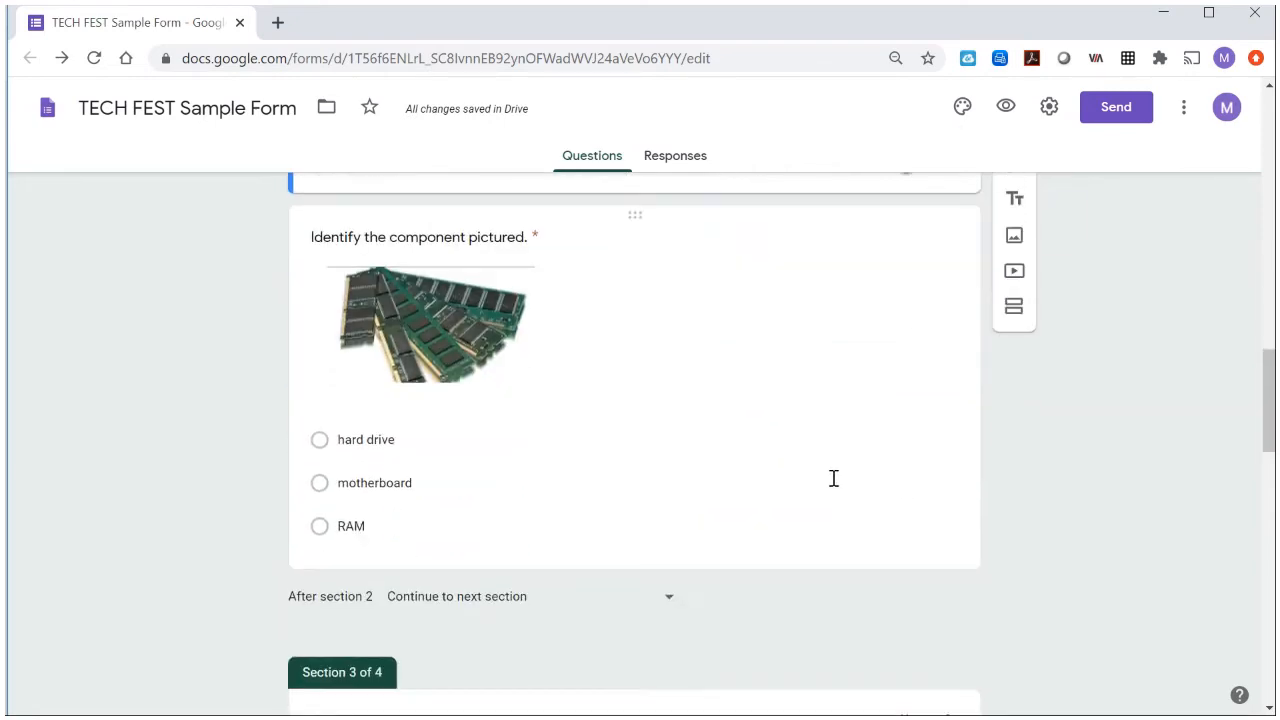
pyautogui.scroll(-4, 834, 480)
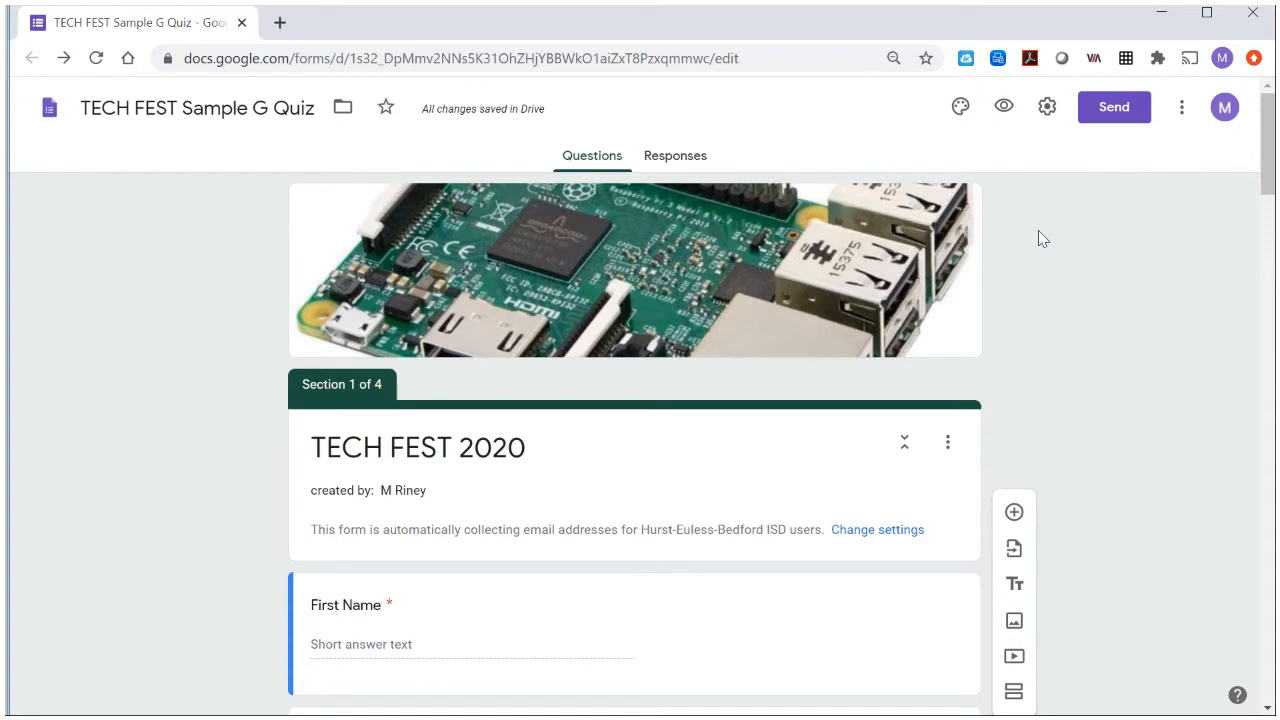
# Step: Turn the TECH FEST Sample G Quiz form into a quiz and save the settings
pyautogui.click(1047, 107)
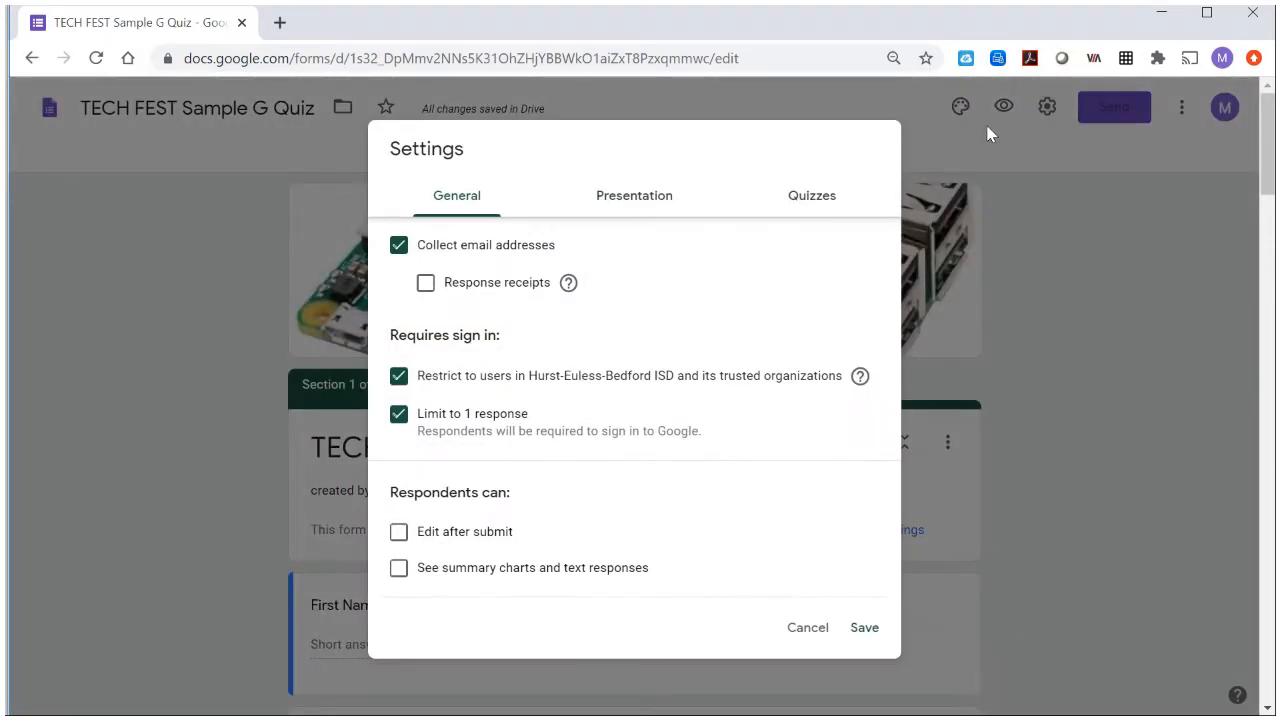
pyautogui.click(828, 201)
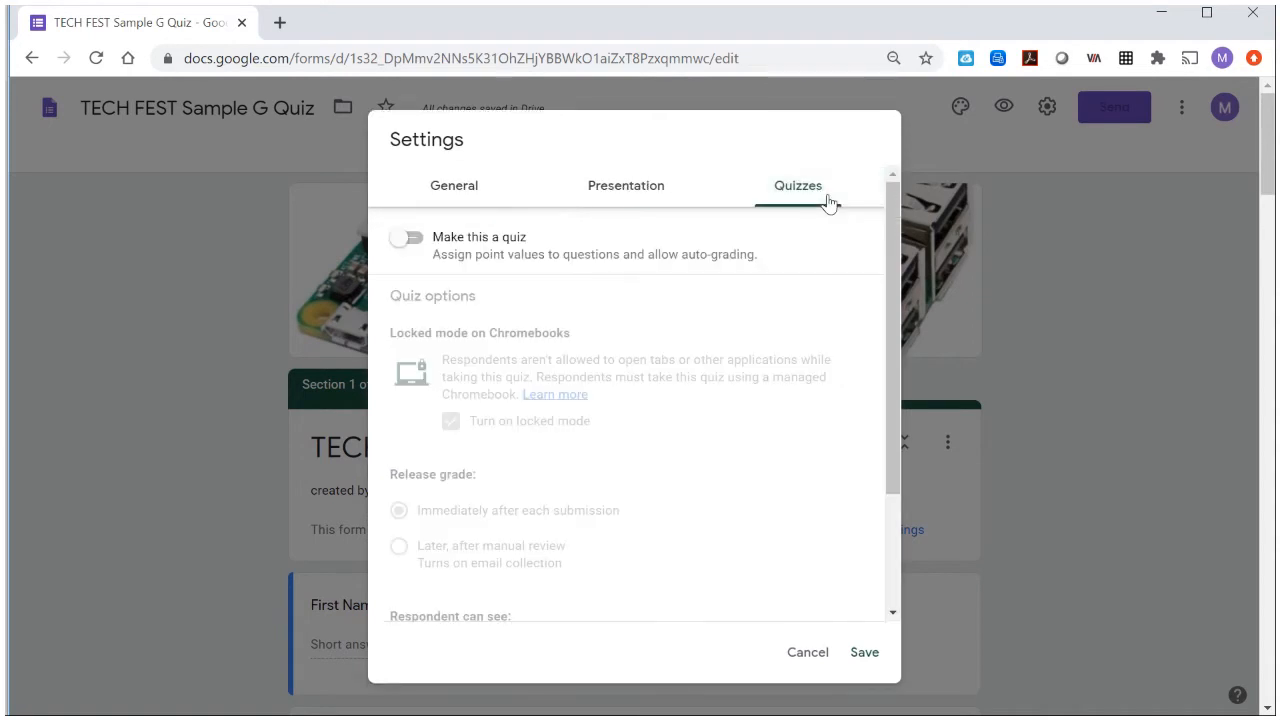
pyautogui.click(413, 242)
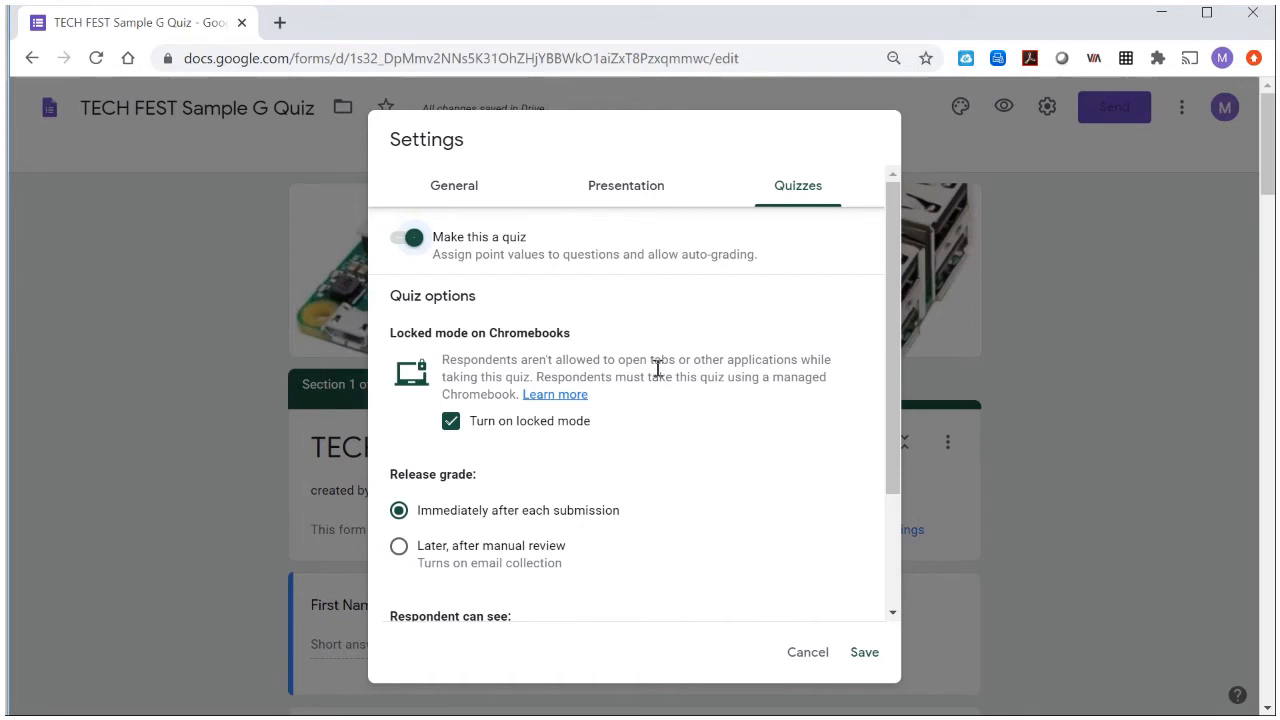
pyautogui.scroll(-3, 657, 370)
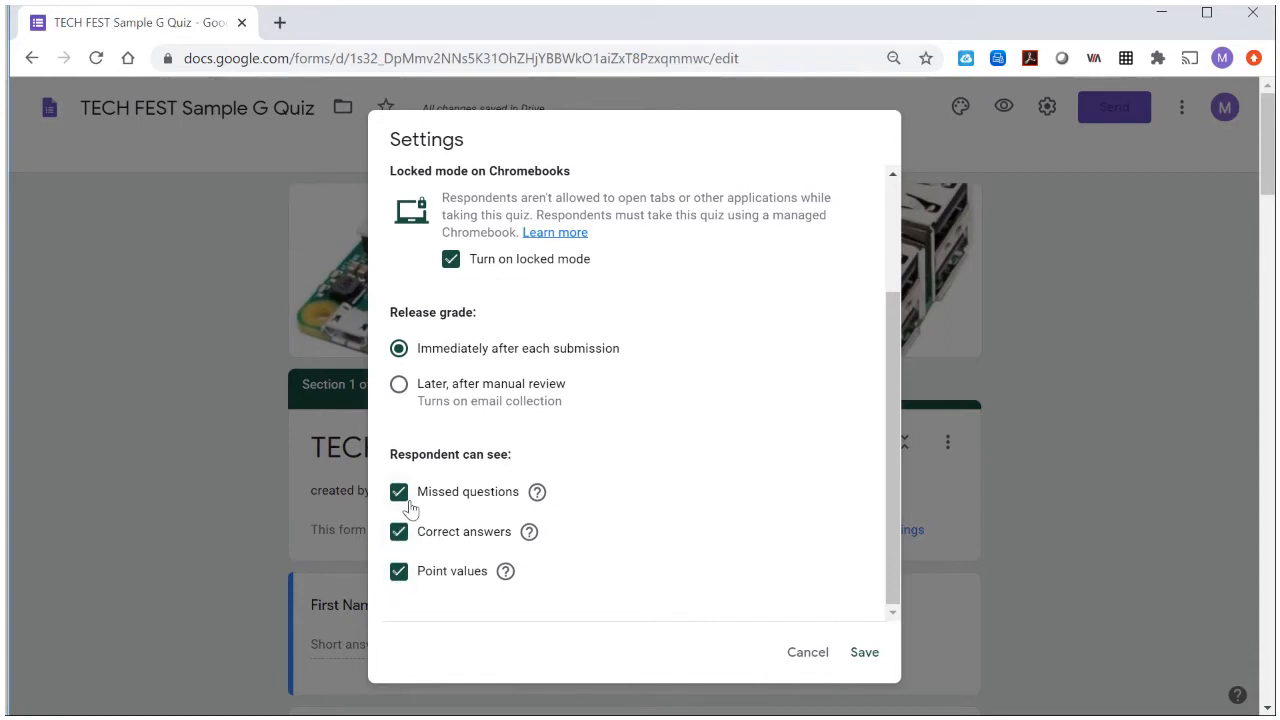
pyautogui.click(866, 654)
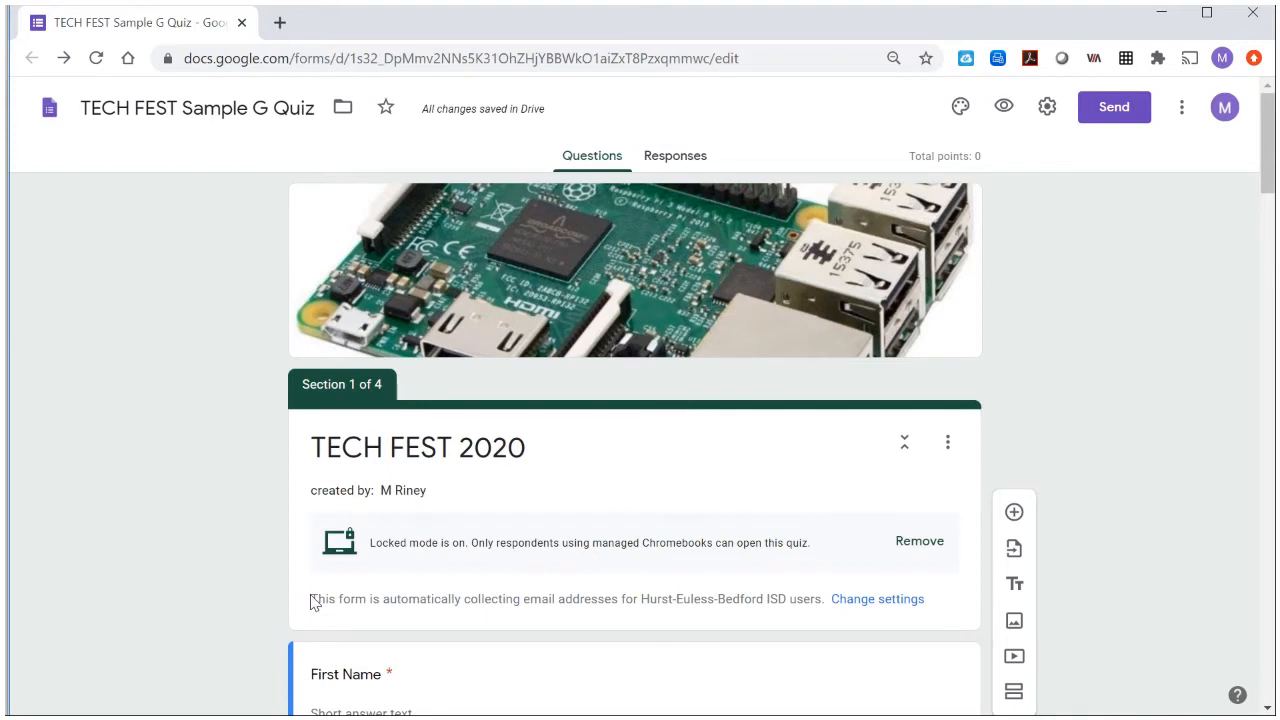
# Step: Set the point value of the hard drive picture question to 1 in its answer key
pyautogui.scroll(-2, 313, 592)
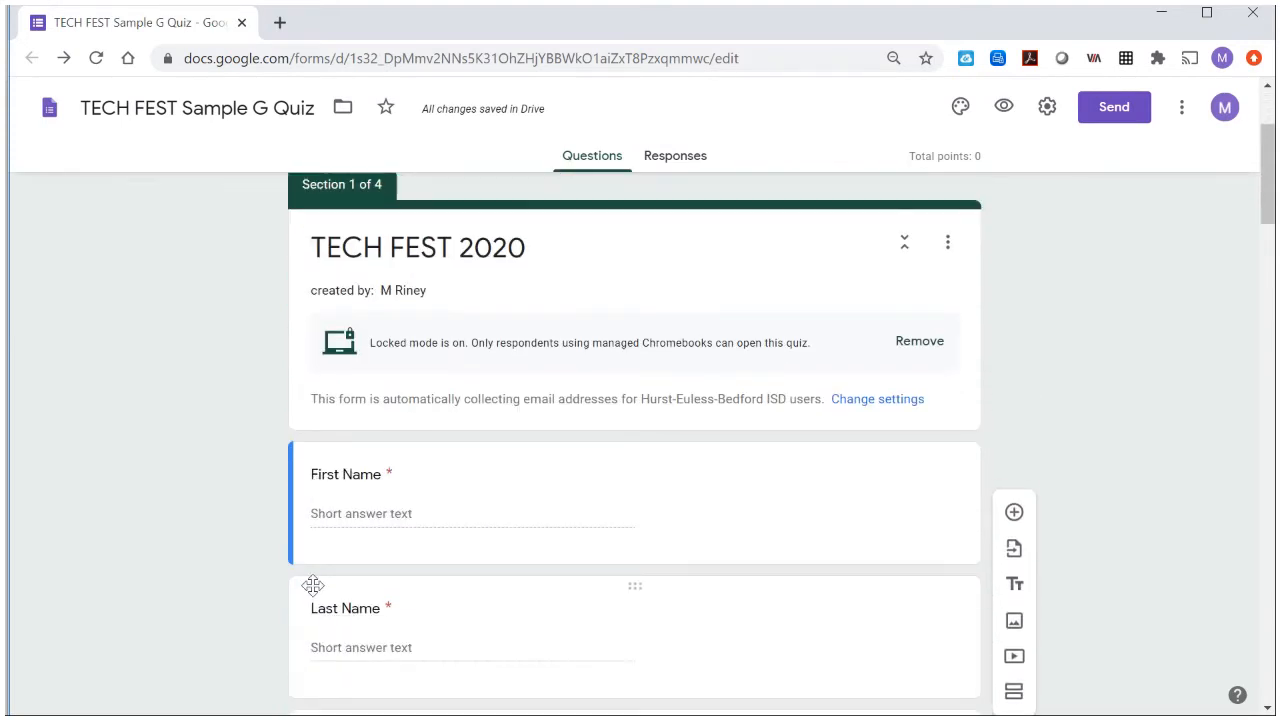
pyautogui.scroll(-4, 313, 585)
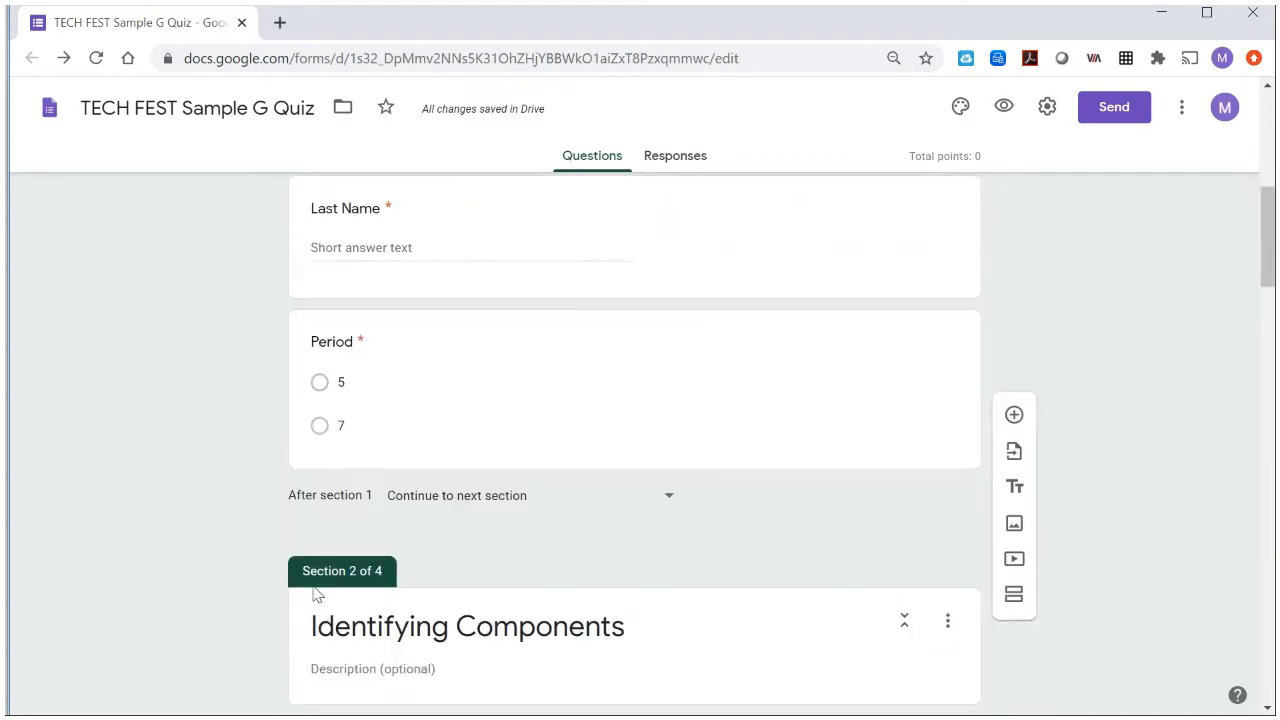
pyautogui.scroll(-5, 313, 591)
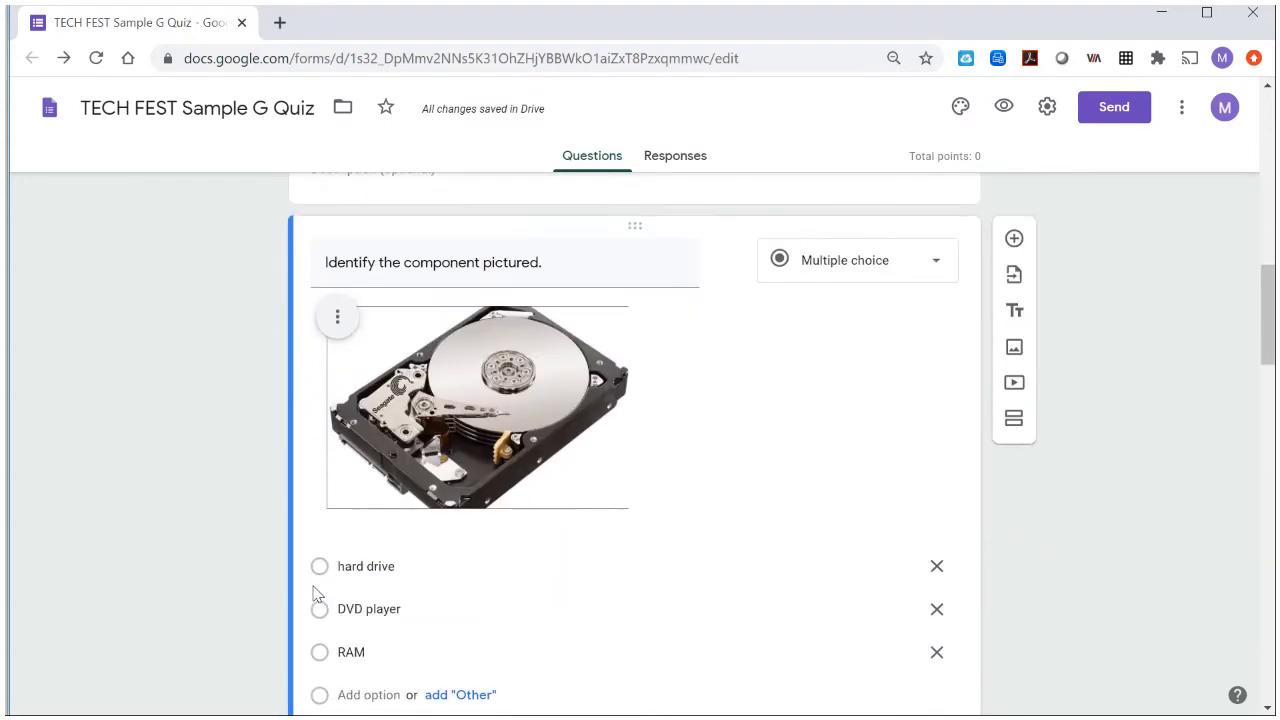
pyautogui.scroll(-1, 315, 594)
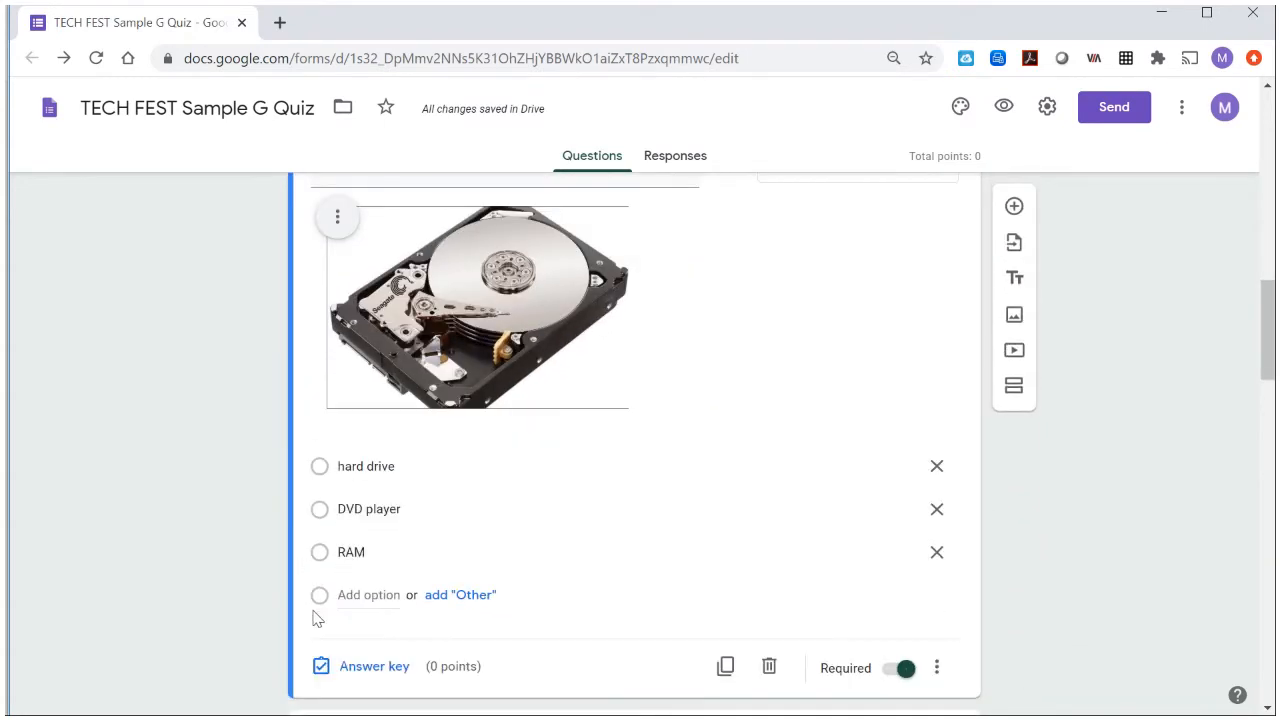
pyautogui.click(377, 674)
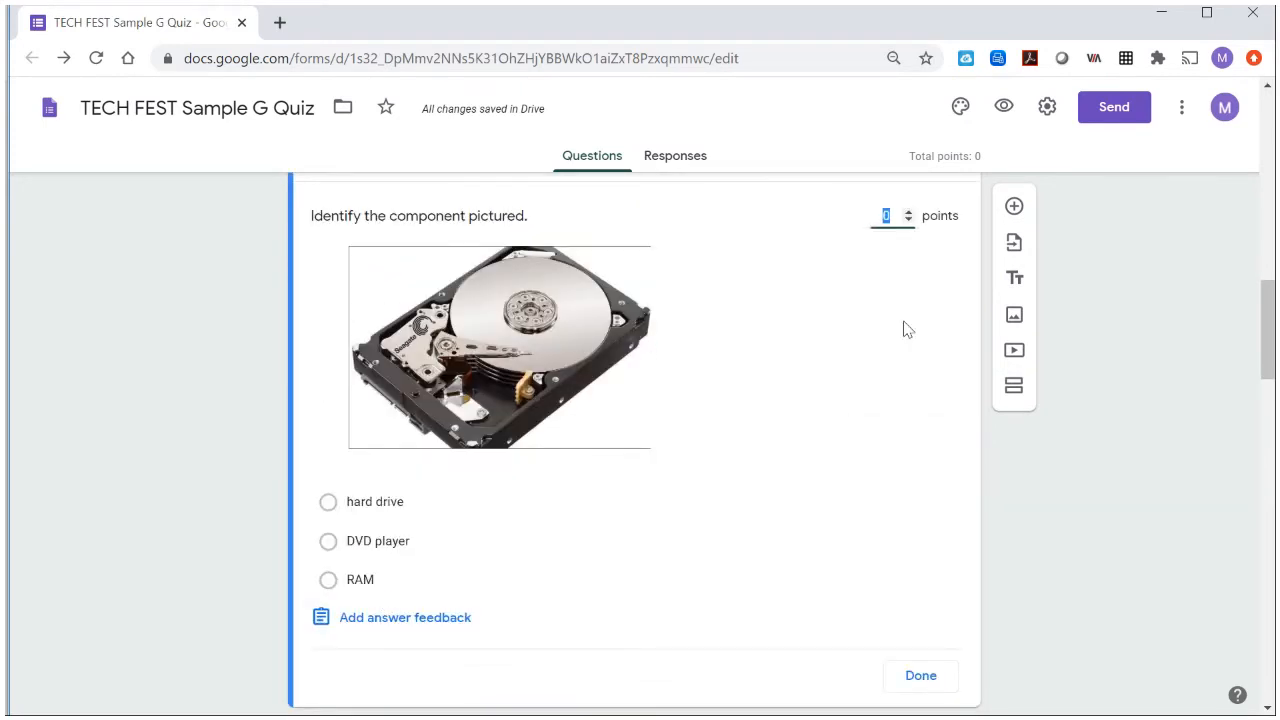
pyautogui.click(908, 211)
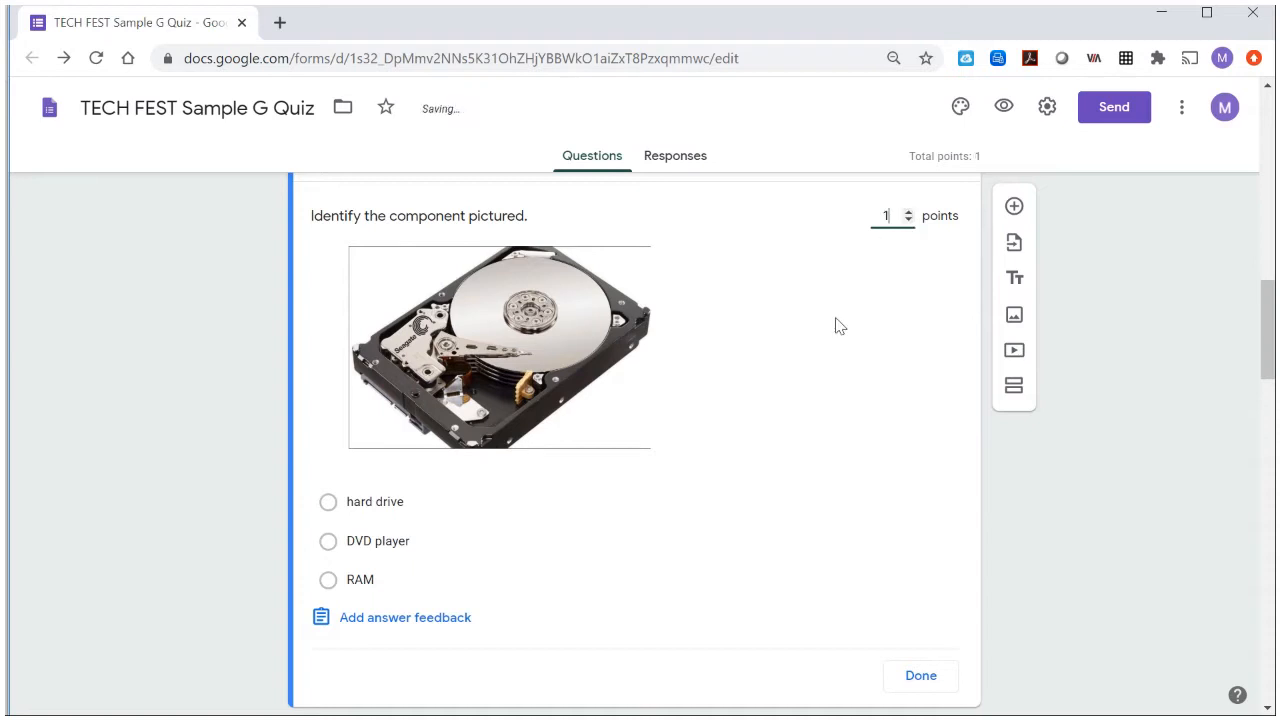
pyautogui.click(405, 627)
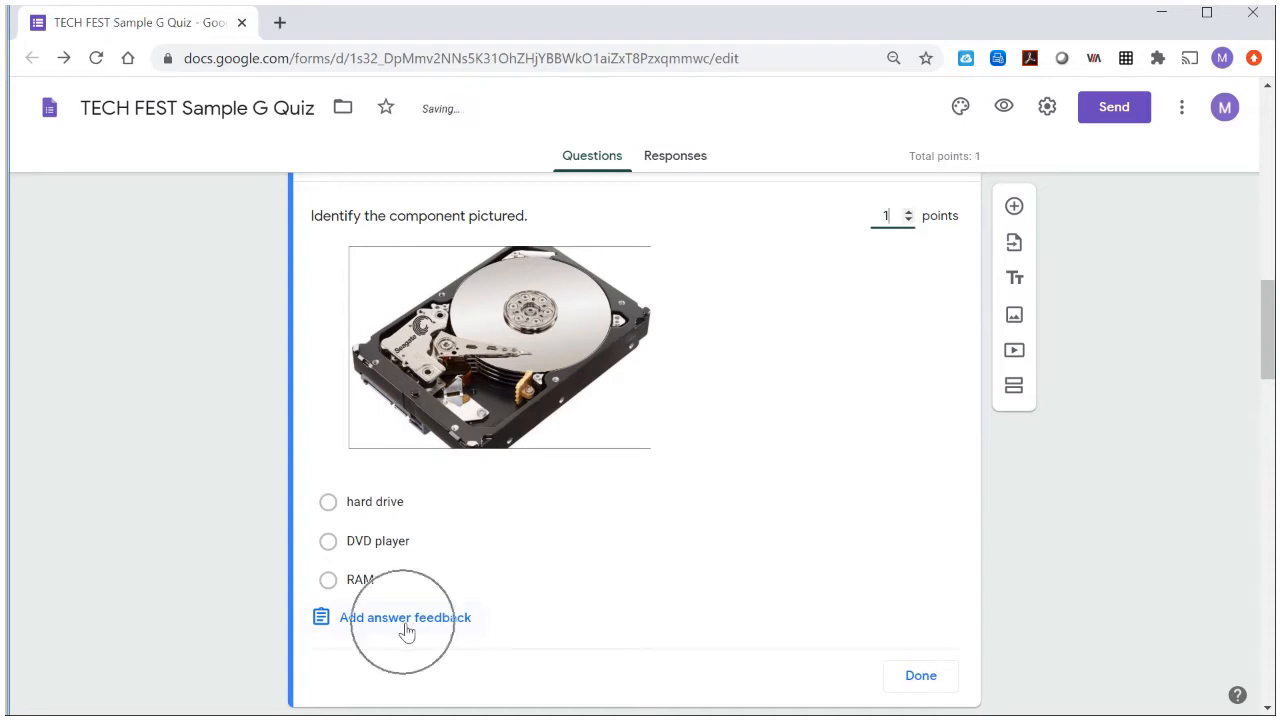
pyautogui.click(940, 679)
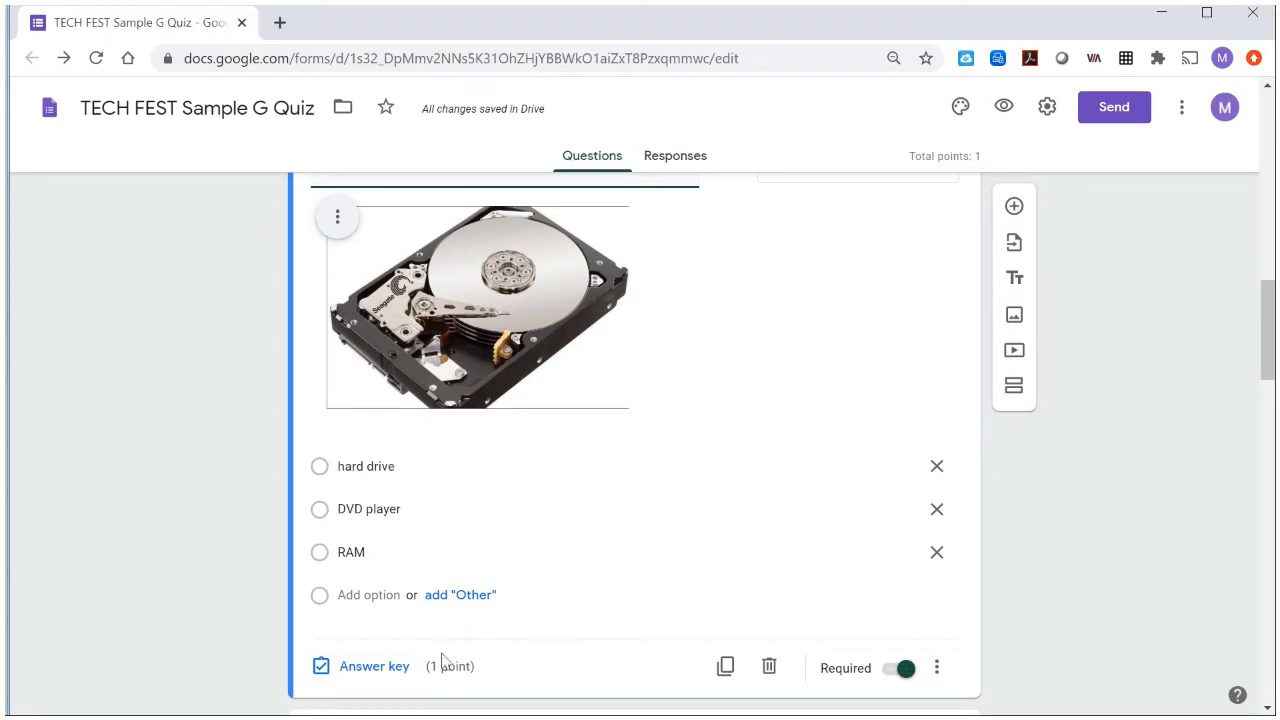
# Step: Mark "hard drive" as the correct answer in the hard drive picture question's answer key
pyautogui.click(371, 666)
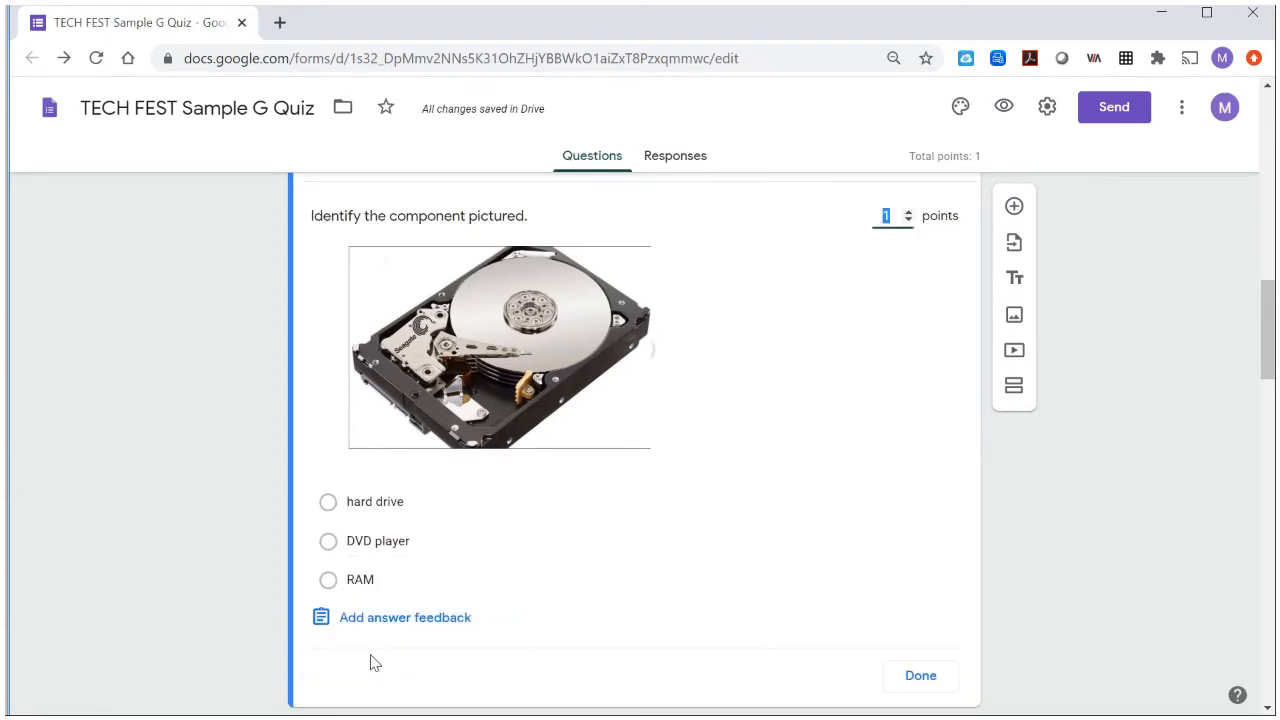
pyautogui.click(327, 502)
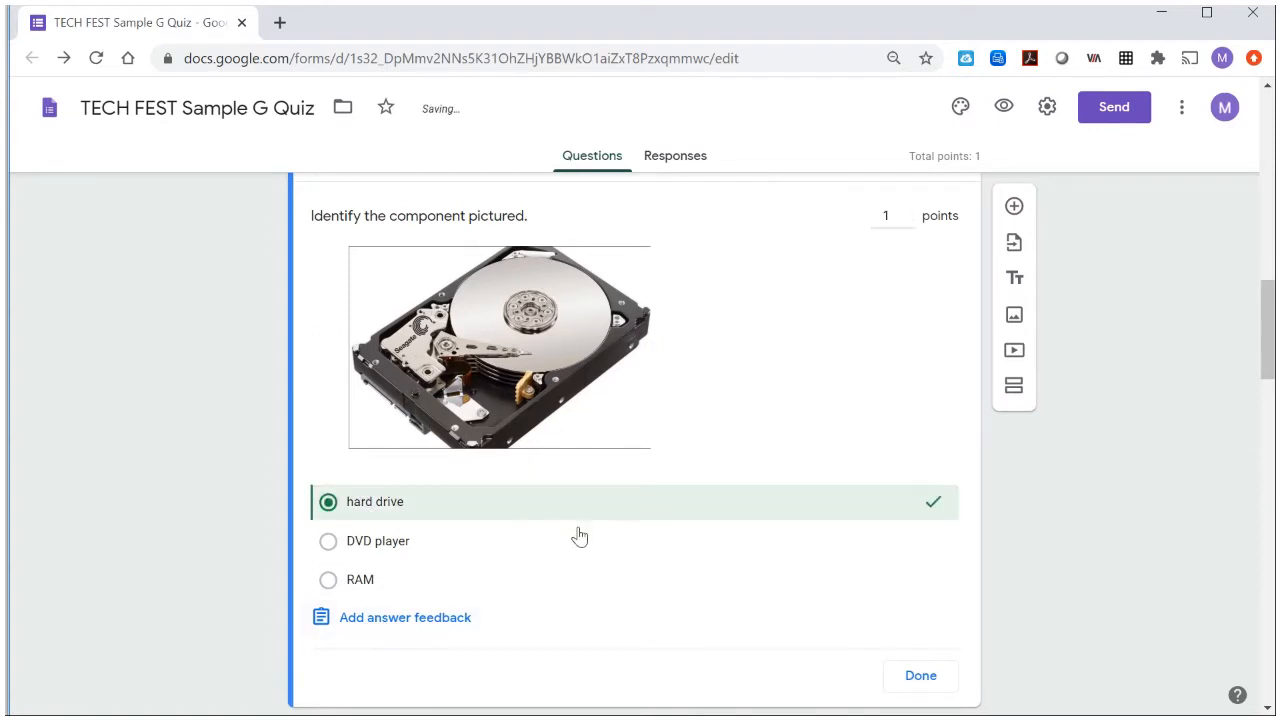
pyautogui.scroll(-1, 671, 583)
pyautogui.click(921, 576)
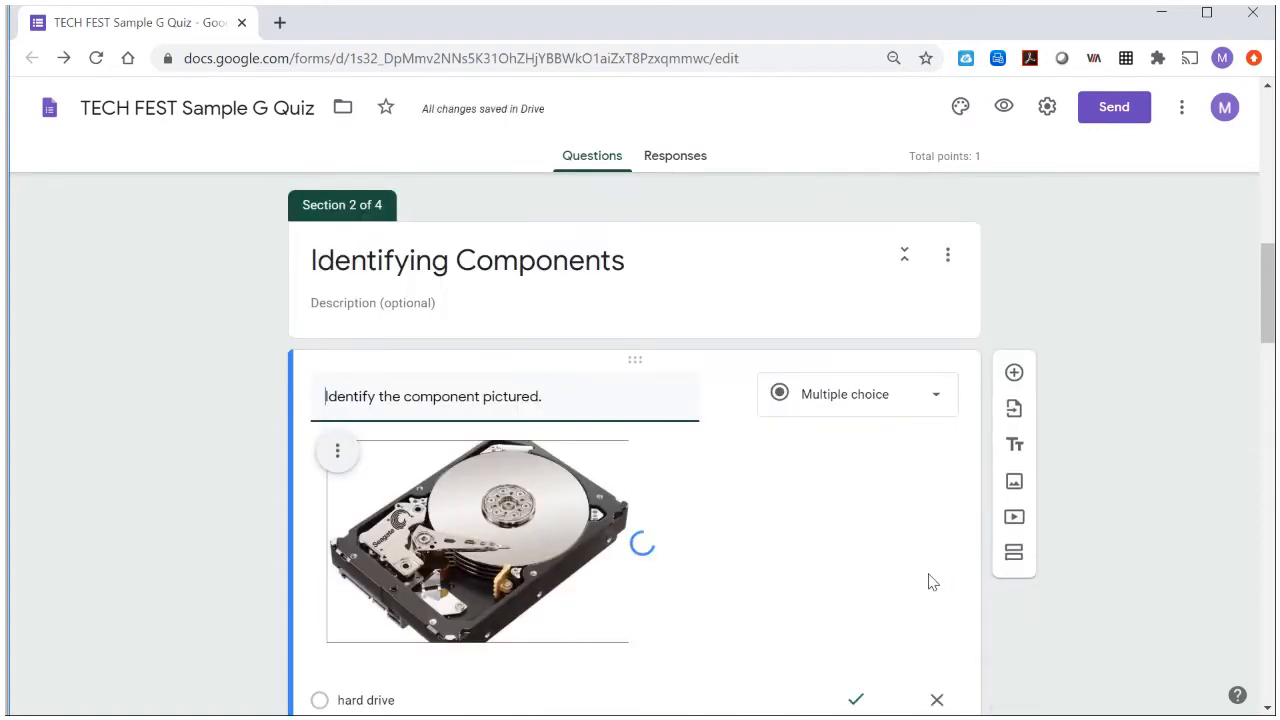
pyautogui.scroll(-2, 817, 580)
pyautogui.scroll(-1, 825, 565)
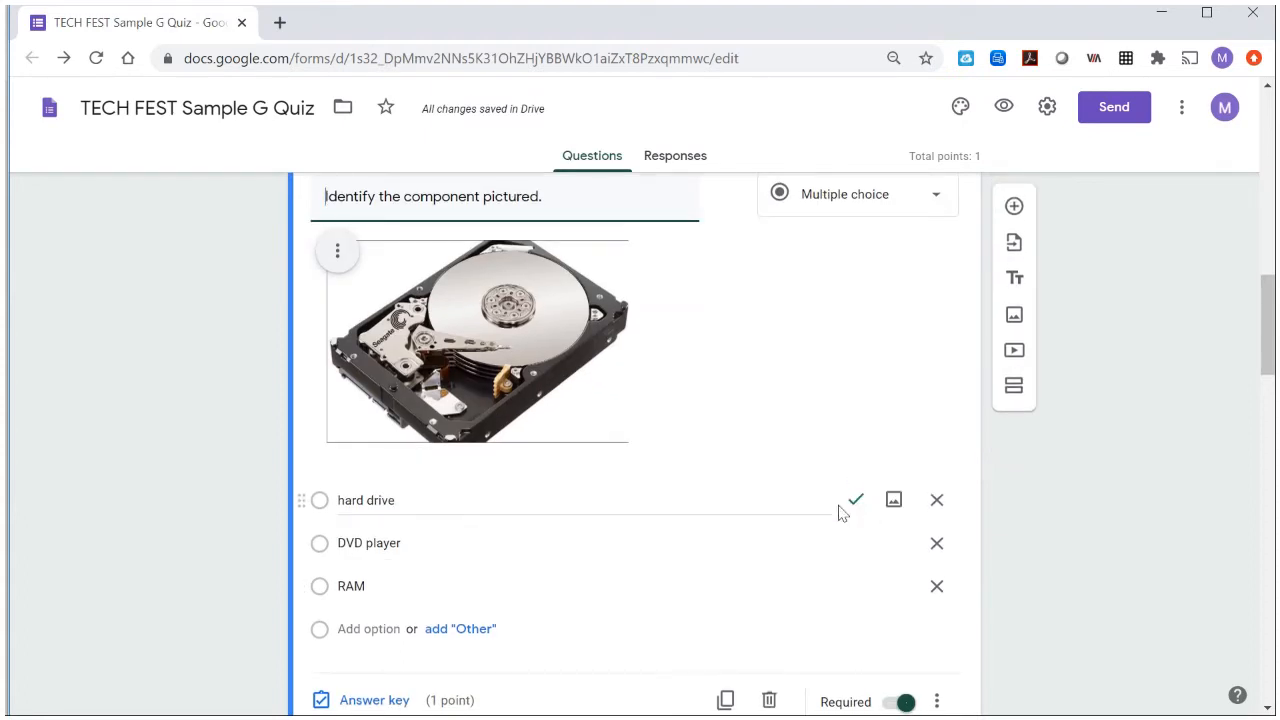
pyautogui.scroll(-1, 850, 502)
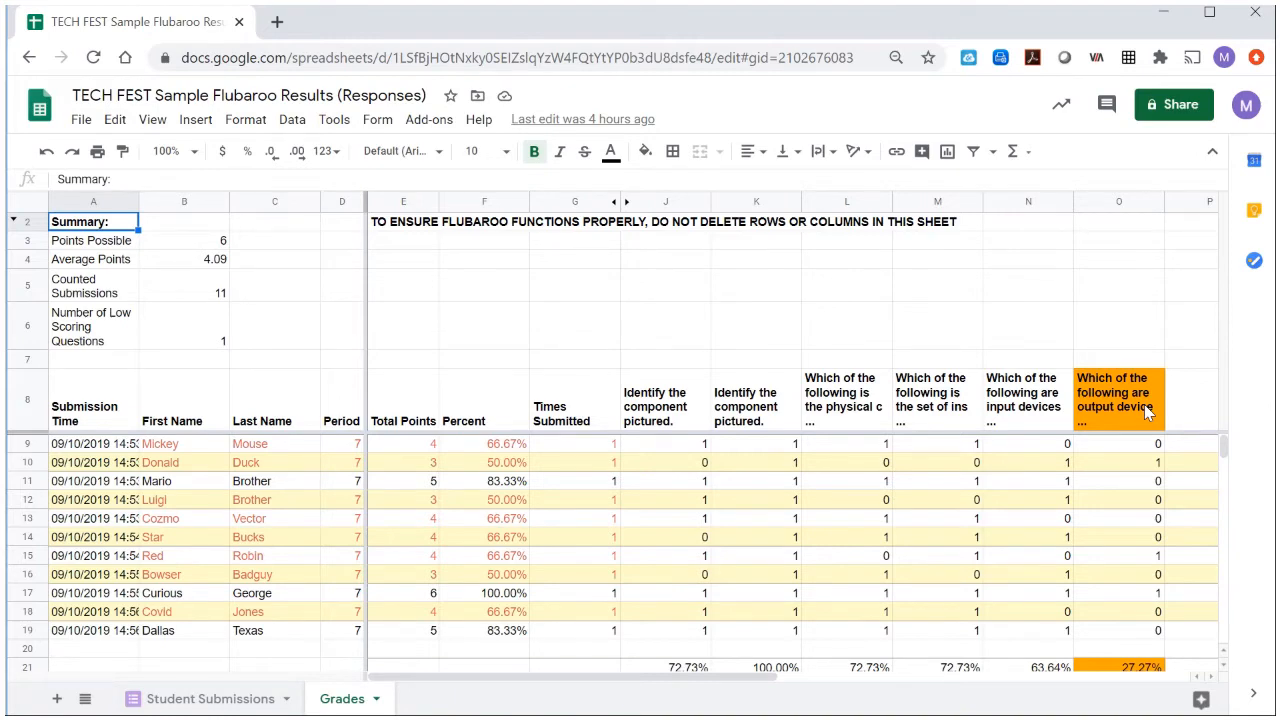
# Step: Examine the percentage of correct answers for each question in the Grades sheet of the Flubaroo results spreadsheet
pyautogui.scroll(-1, 1144, 404)
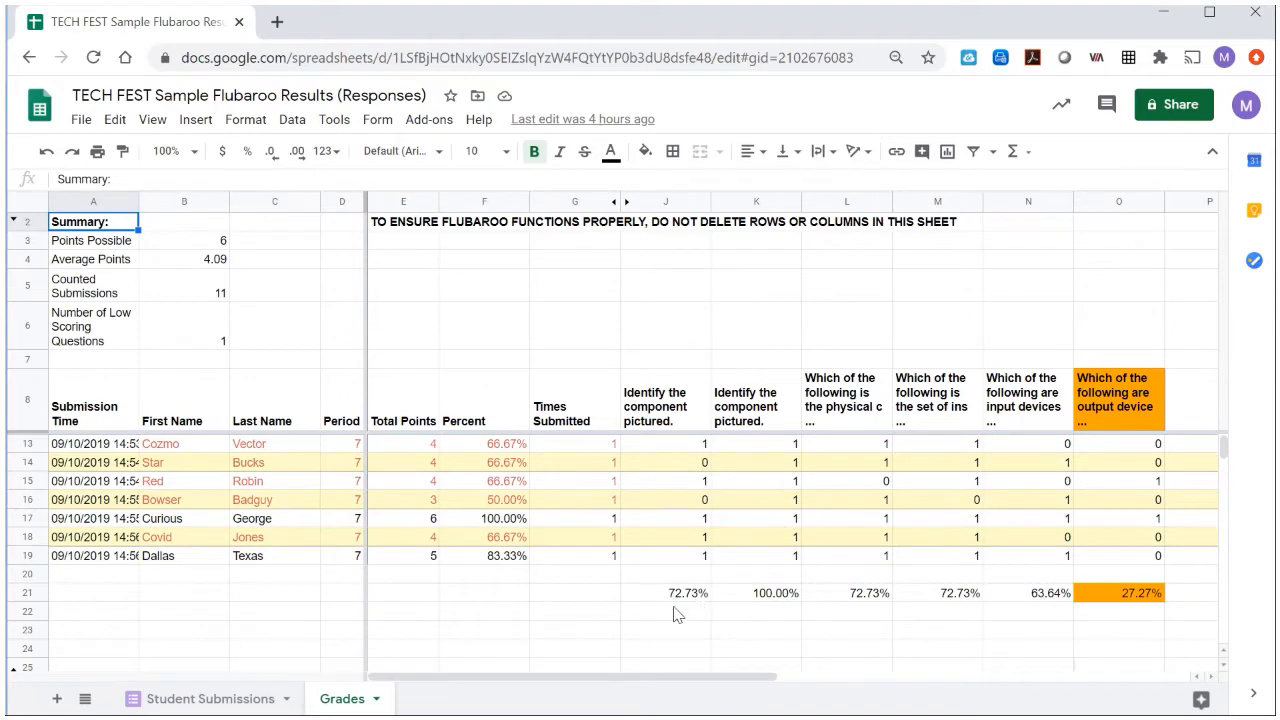
pyautogui.press('ctrl')
pyautogui.press('ctrl')
pyautogui.press('ctrl')
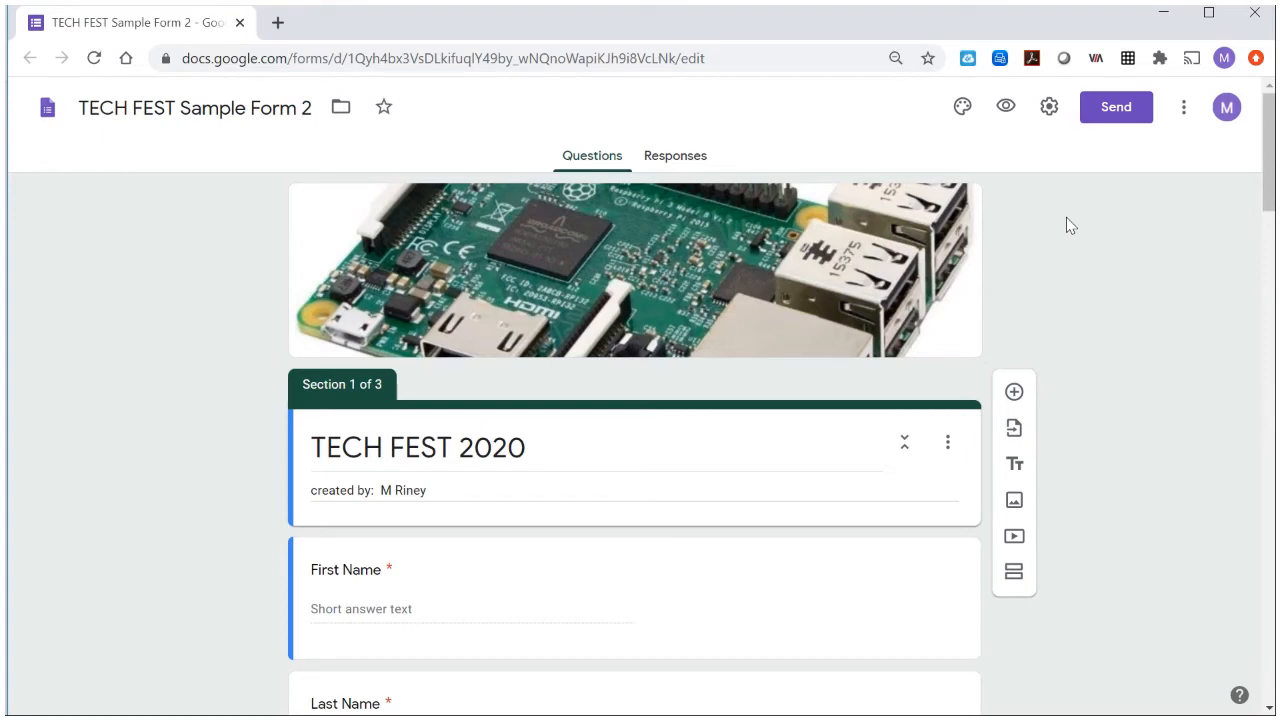
# Step: Examine the sections and questions of TECH FEST Sample Form 2, including the hard drive picture question's answer options
pyautogui.scroll(-4, 1066, 225)
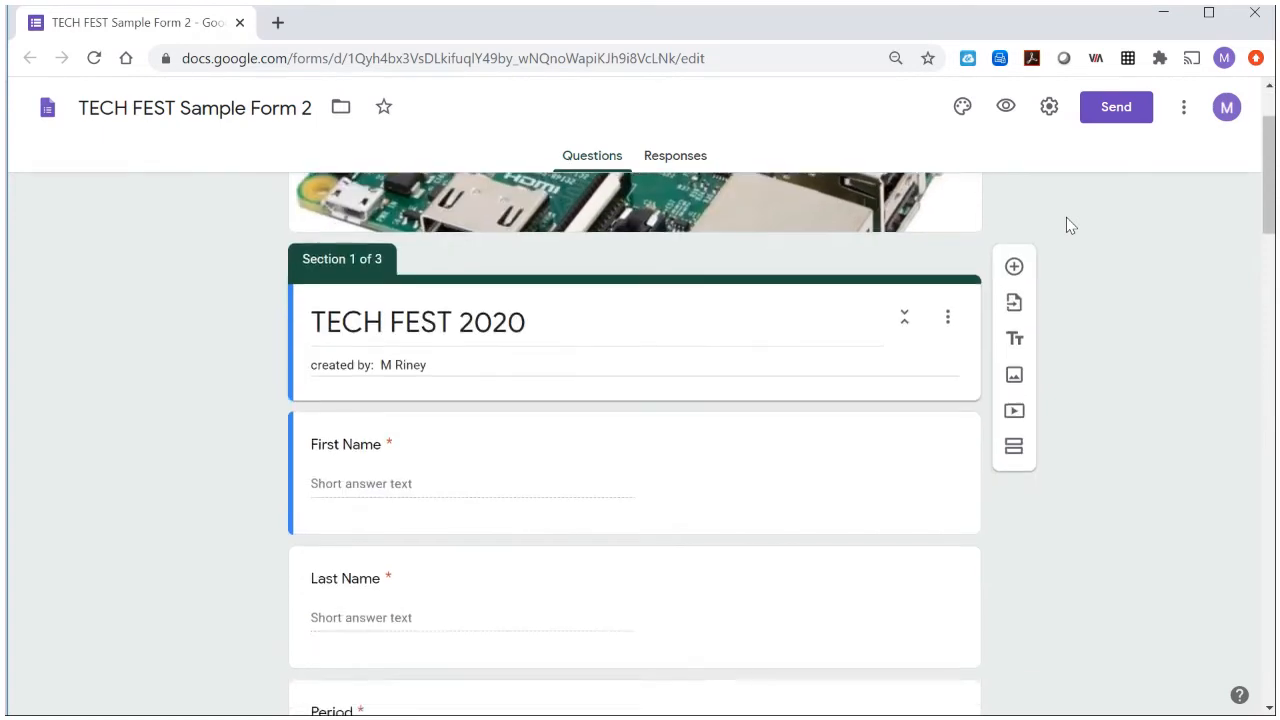
pyautogui.scroll(-5, 1066, 225)
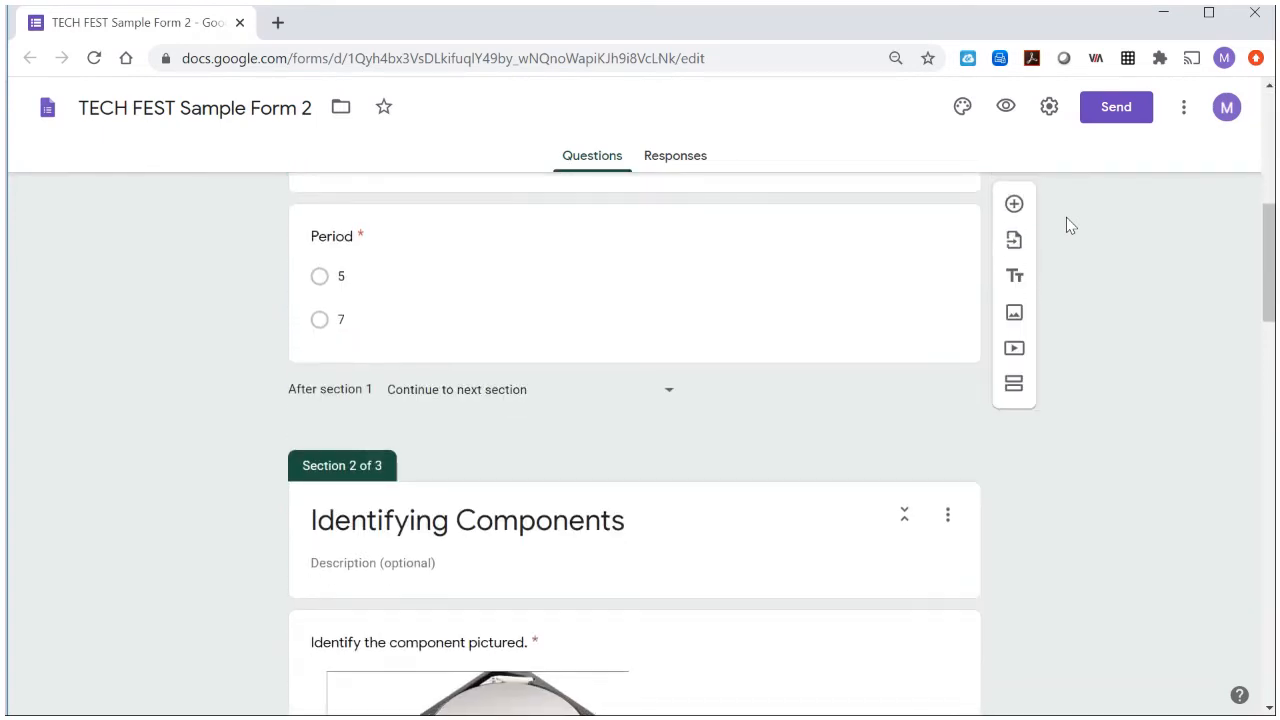
pyautogui.scroll(-1, 1066, 221)
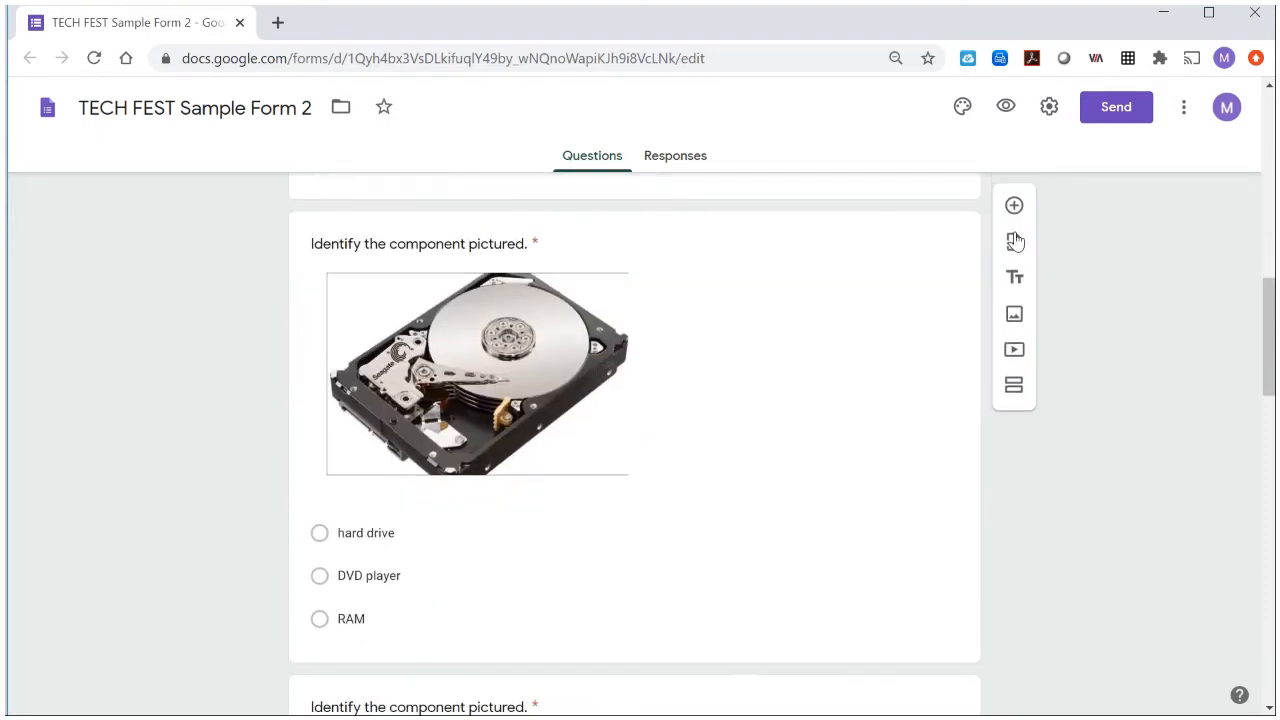
pyautogui.click(663, 245)
pyautogui.scroll(-2, 650, 455)
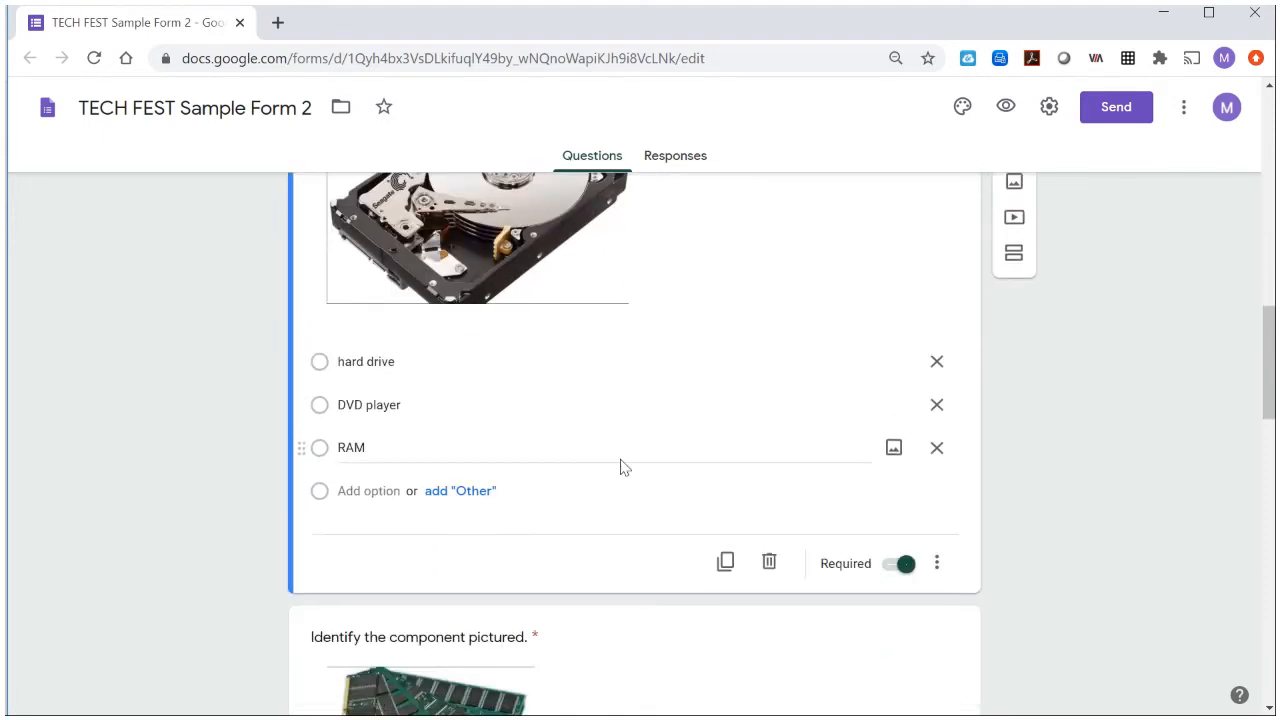
pyautogui.click(369, 563)
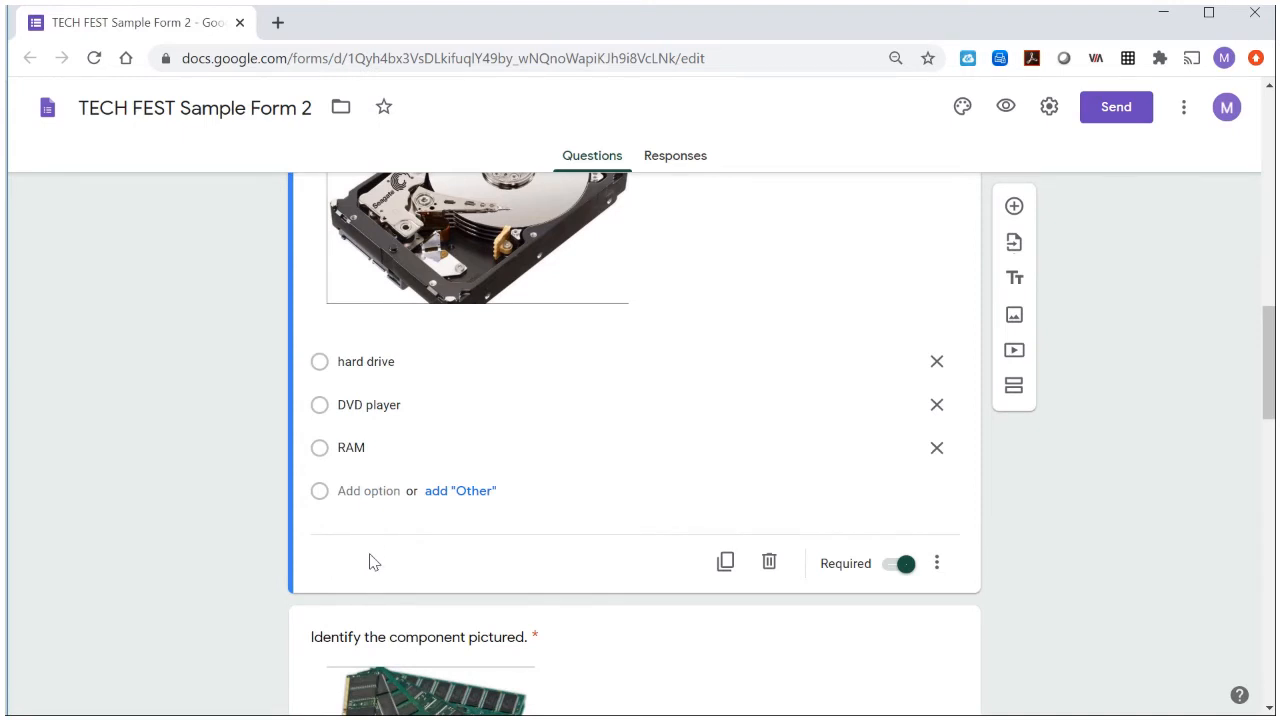
pyautogui.scroll(12, 369, 563)
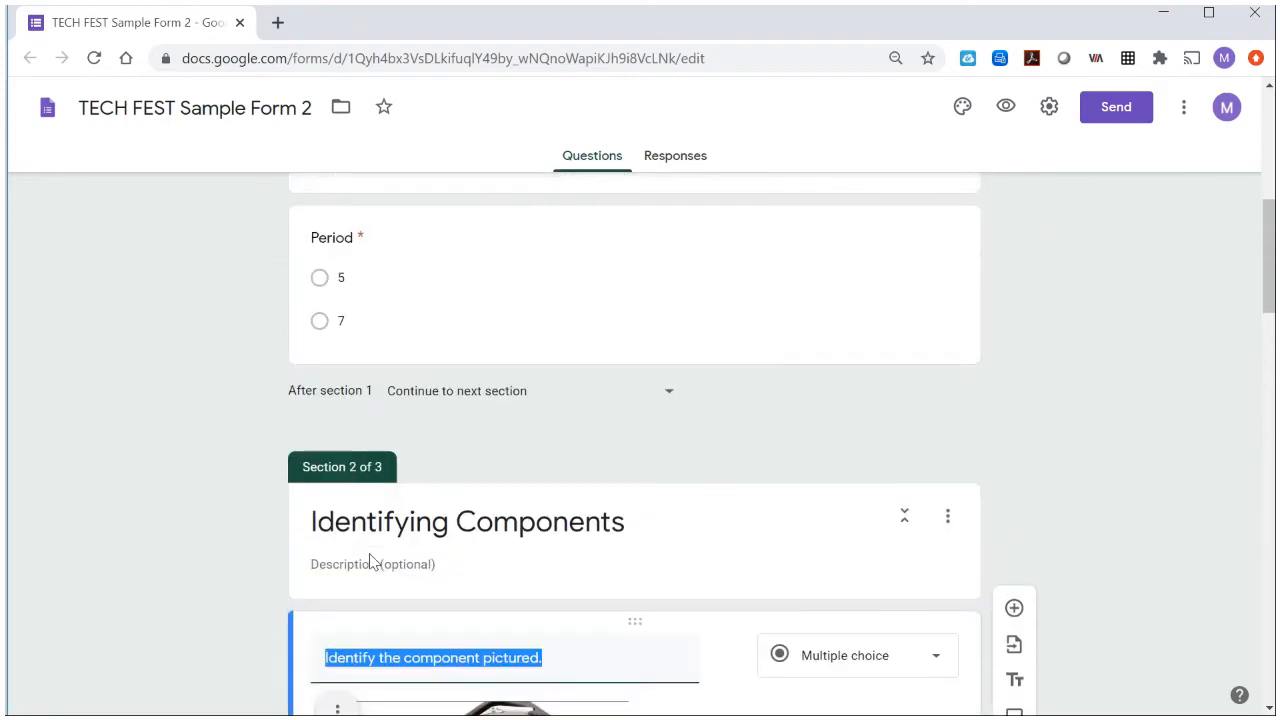
pyautogui.scroll(2, 370, 554)
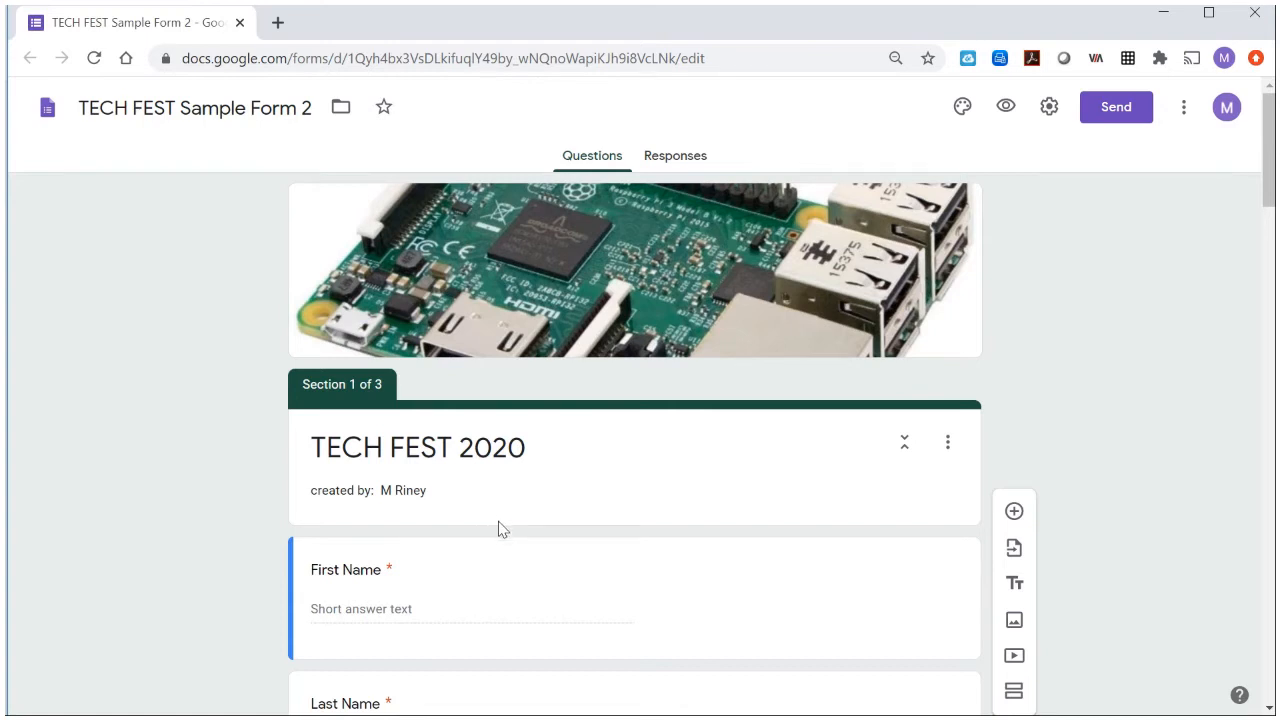
# Step: Preview the form, enter KEY as last and first name, choose period 5, and continue to the component identification section
pyautogui.click(1006, 107)
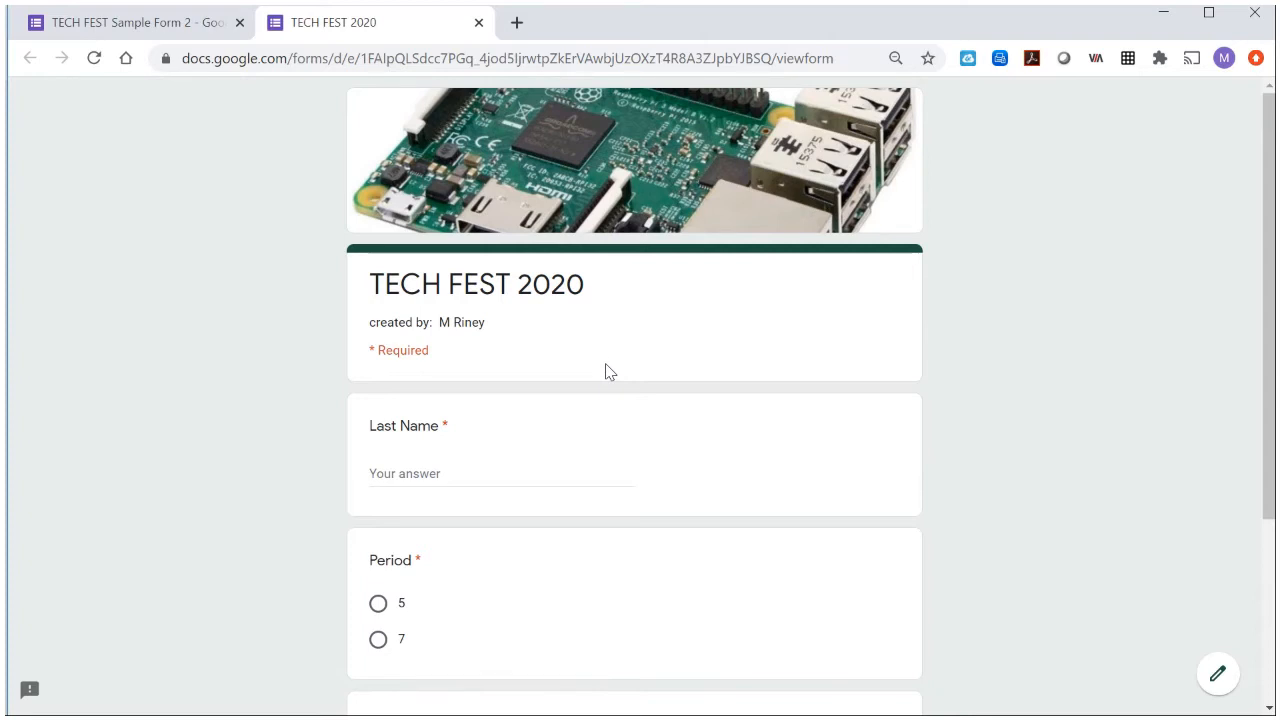
pyautogui.scroll(-1, 606, 371)
pyautogui.scroll(-1, 606, 363)
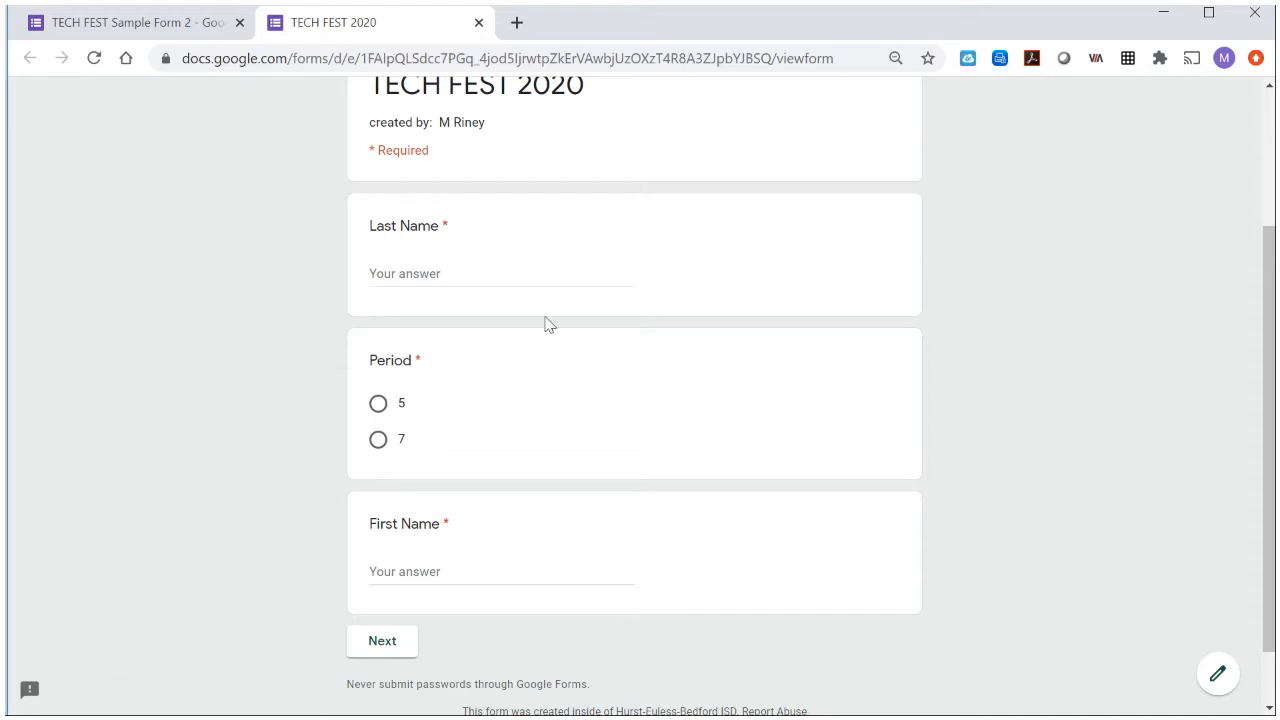
pyautogui.click(492, 280)
pyautogui.write('KEY')
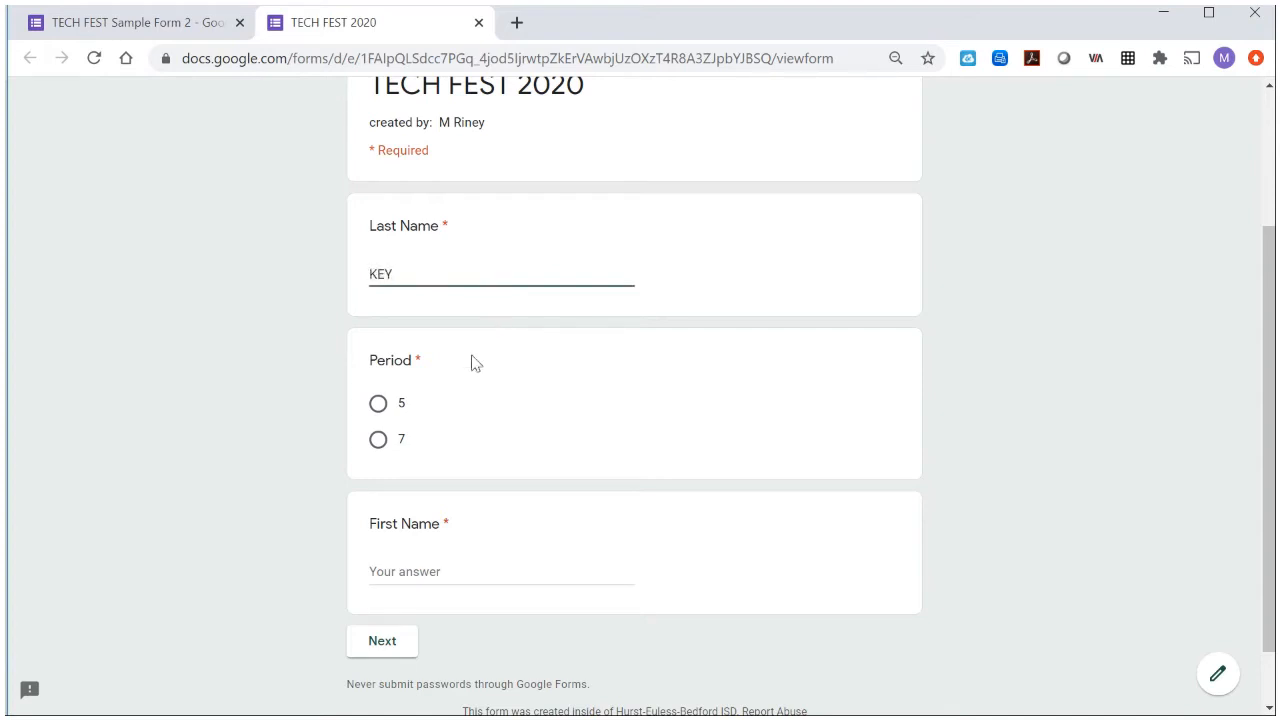
pyautogui.click(379, 405)
pyautogui.click(408, 572)
pyautogui.write('KEY')
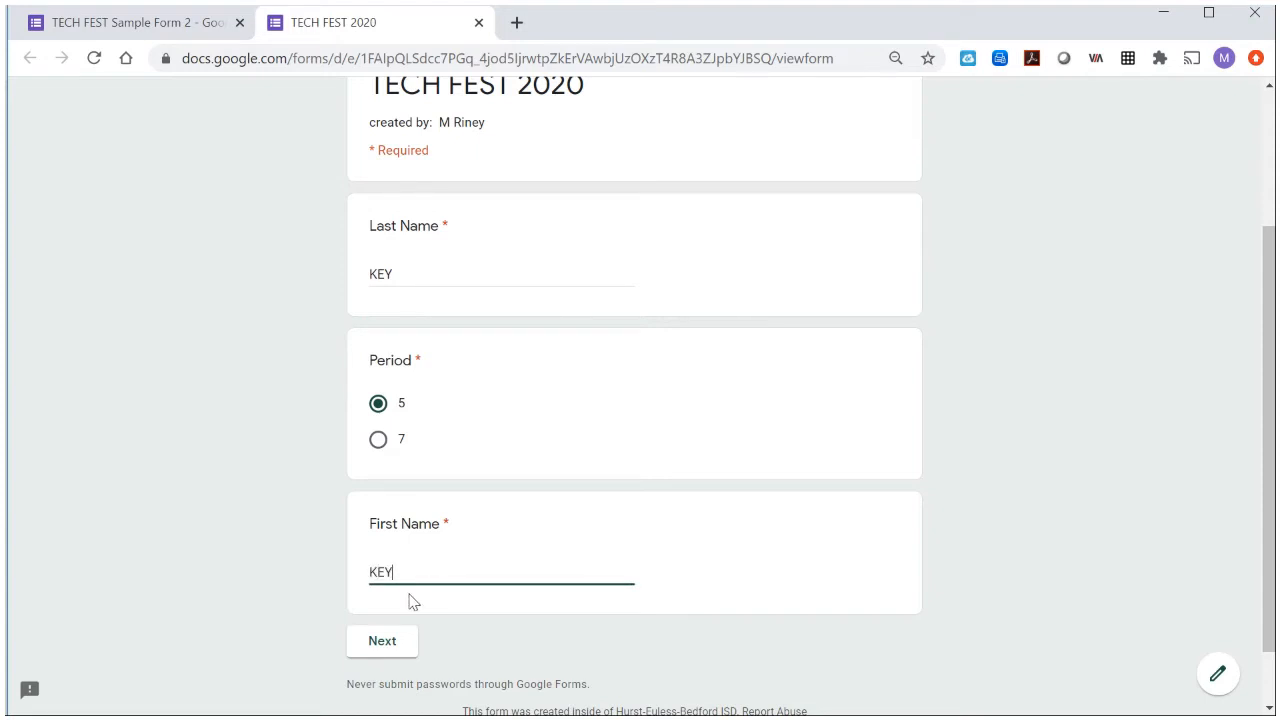
pyautogui.click(409, 650)
# Step: Answer the memory picture question with RAM and the disk picture question with hard drive, and continue to the next section
pyautogui.scroll(-1, 422, 572)
pyautogui.click(412, 587)
pyautogui.scroll(-4, 583, 589)
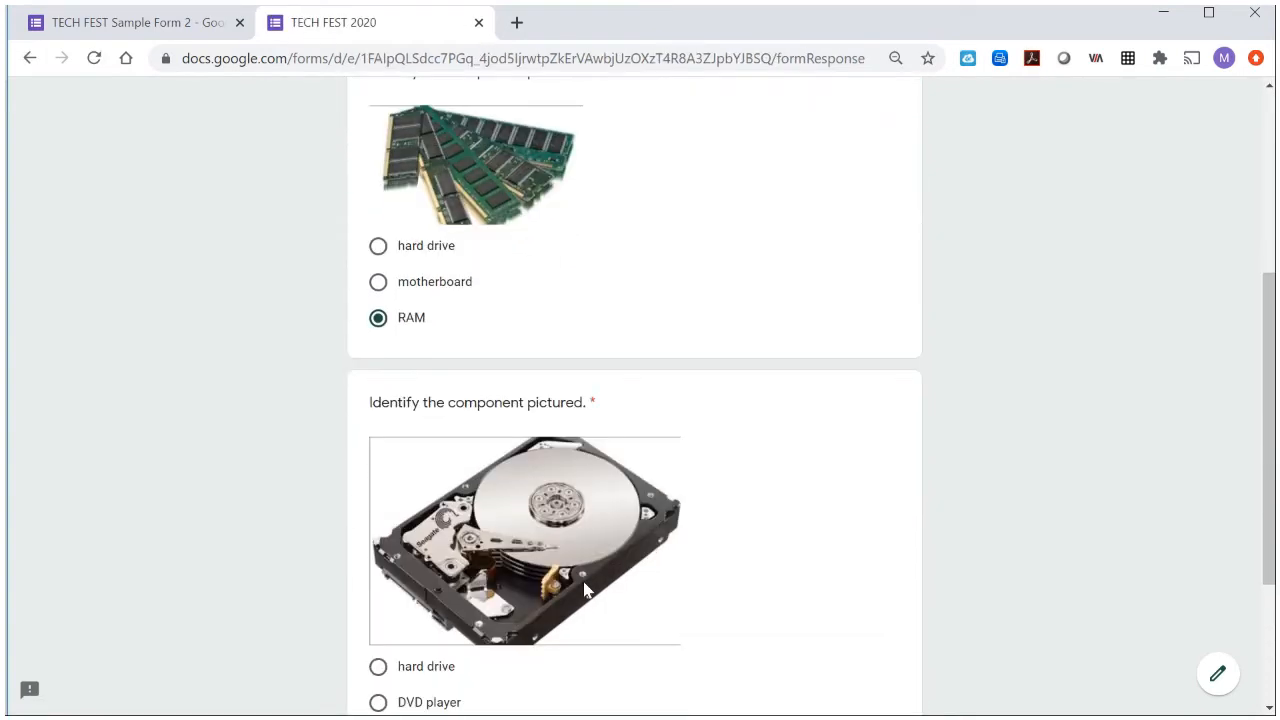
pyautogui.click(426, 537)
pyautogui.scroll(-1, 560, 575)
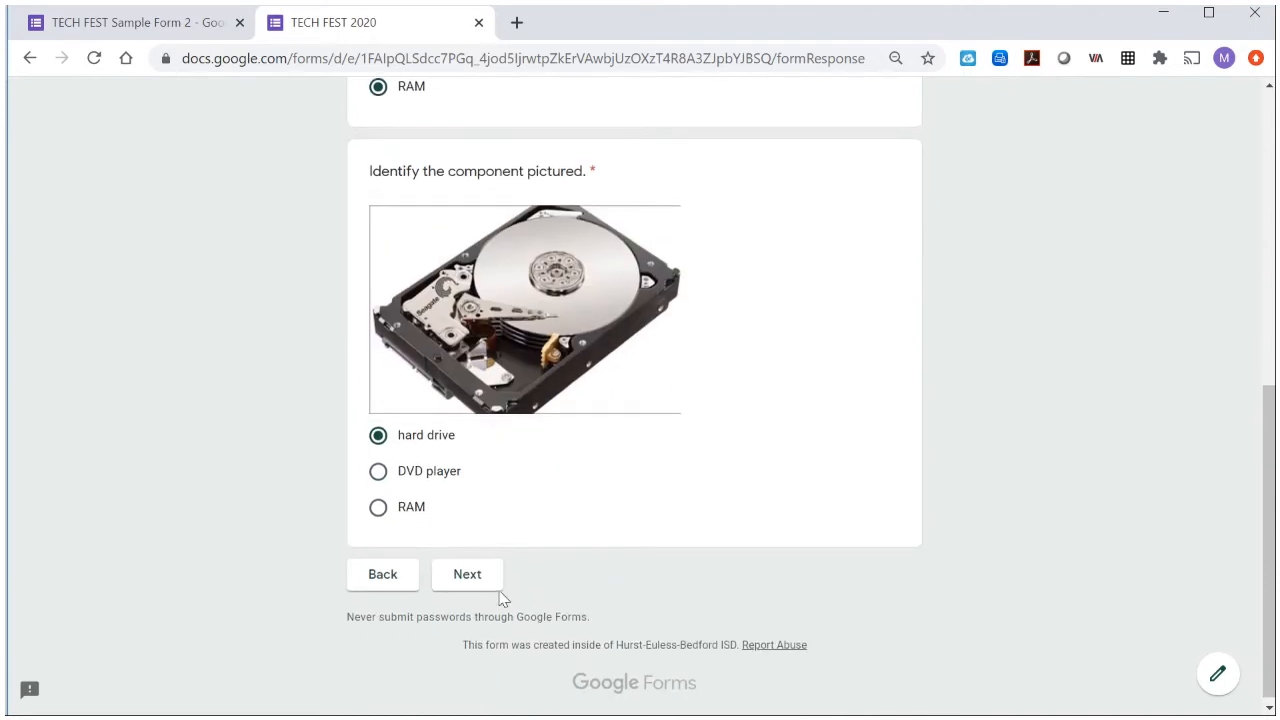
pyautogui.click(477, 570)
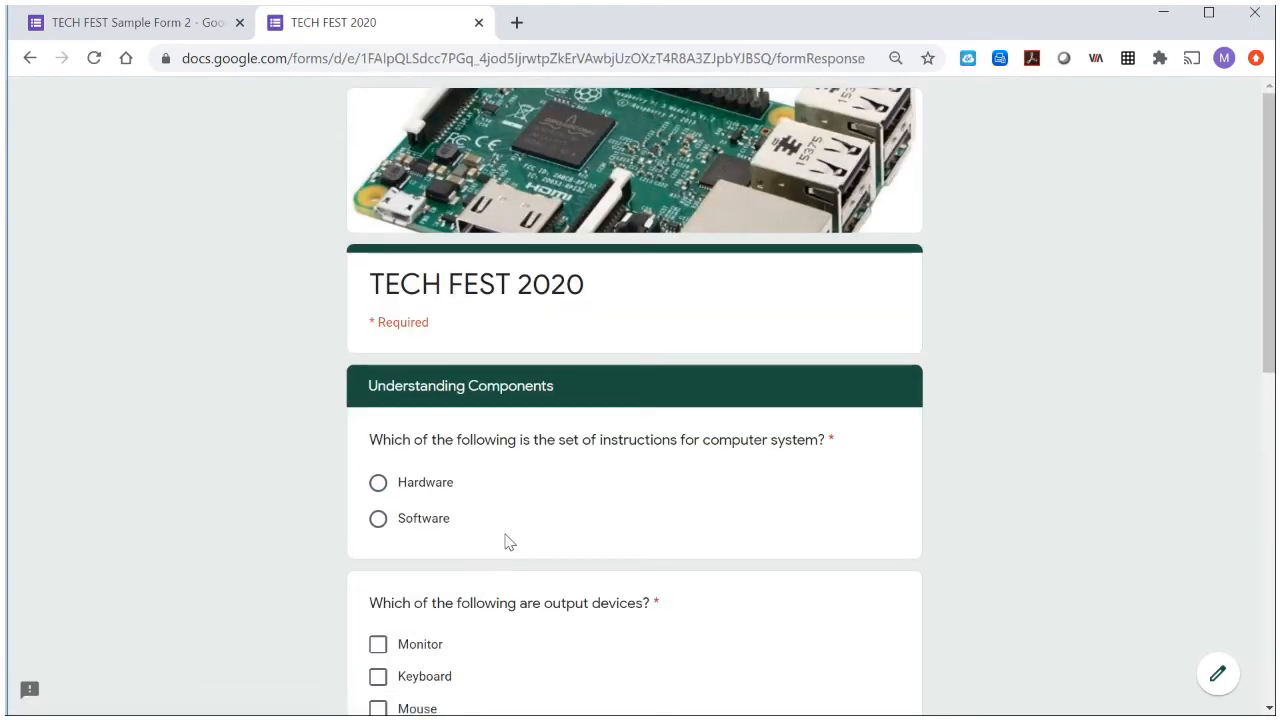
# Step: Answer Software for the set of instructions question and mark Monitor, Speaker and Printer as output devices
pyautogui.click(440, 522)
pyautogui.scroll(-3, 580, 535)
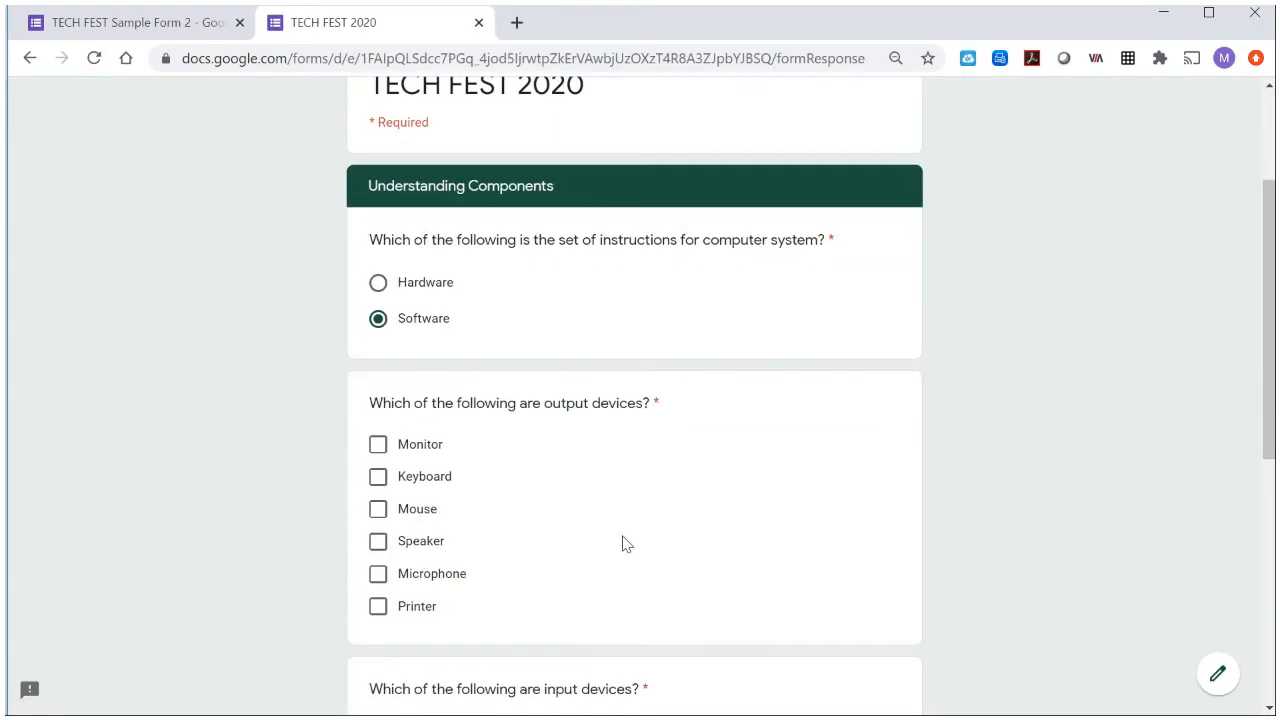
pyautogui.click(438, 346)
pyautogui.click(432, 448)
pyautogui.click(414, 506)
# Step: Mark Keyboard, Mouse and Microphone as the input devices
pyautogui.scroll(-2, 632, 518)
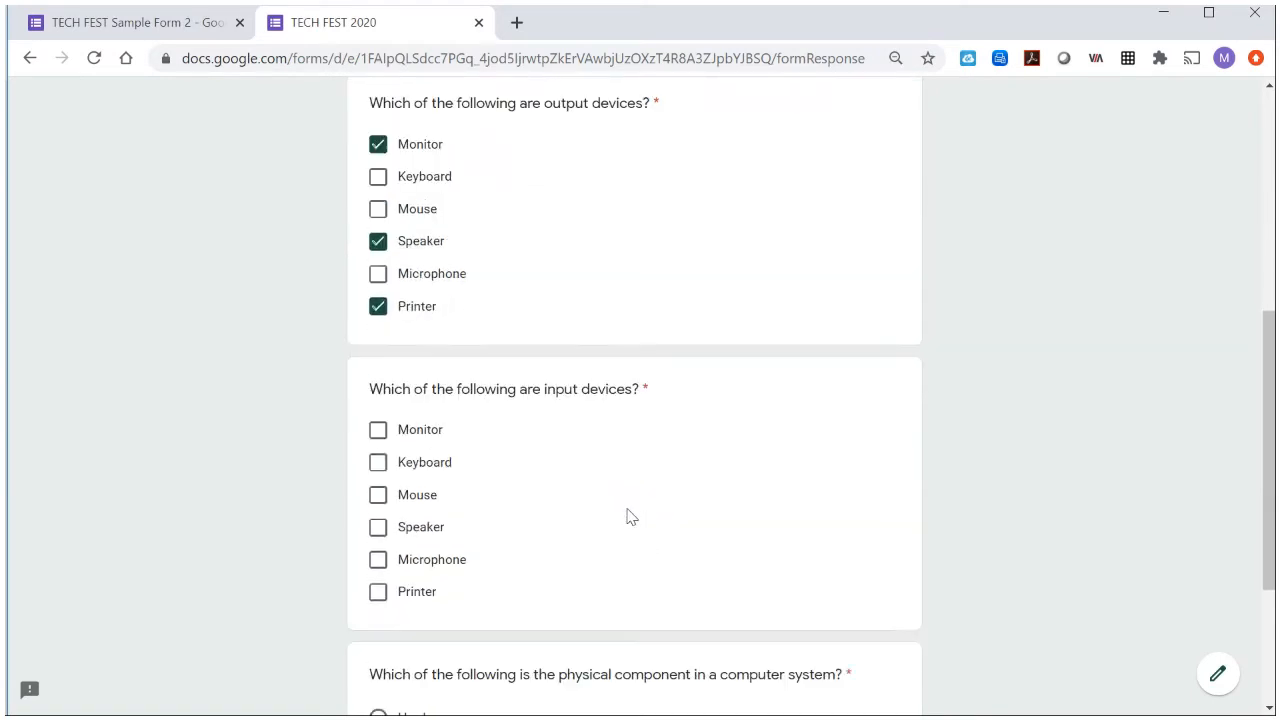
pyautogui.click(442, 466)
pyautogui.click(414, 498)
pyautogui.click(442, 566)
# Step: Answer Hardware for the physical component question, submit the key response, and close the form preview
pyautogui.scroll(-2, 620, 570)
pyautogui.scroll(-1, 632, 571)
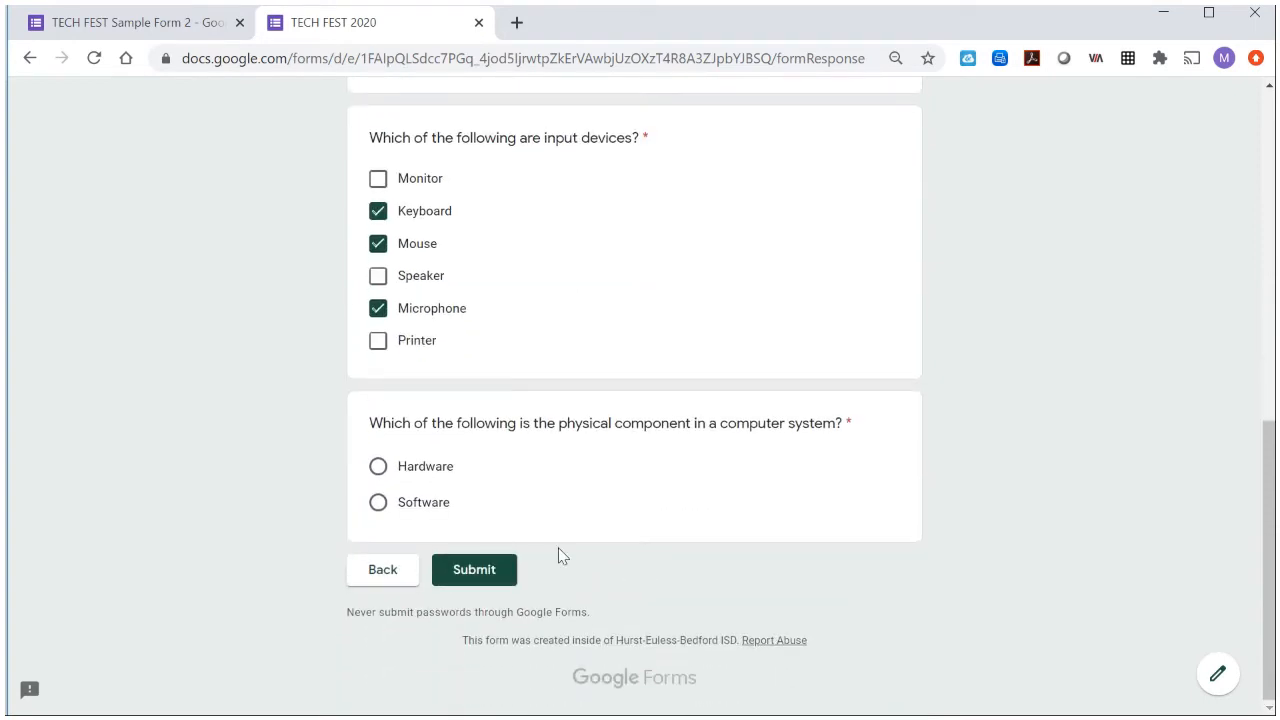
pyautogui.click(441, 470)
pyautogui.click(490, 573)
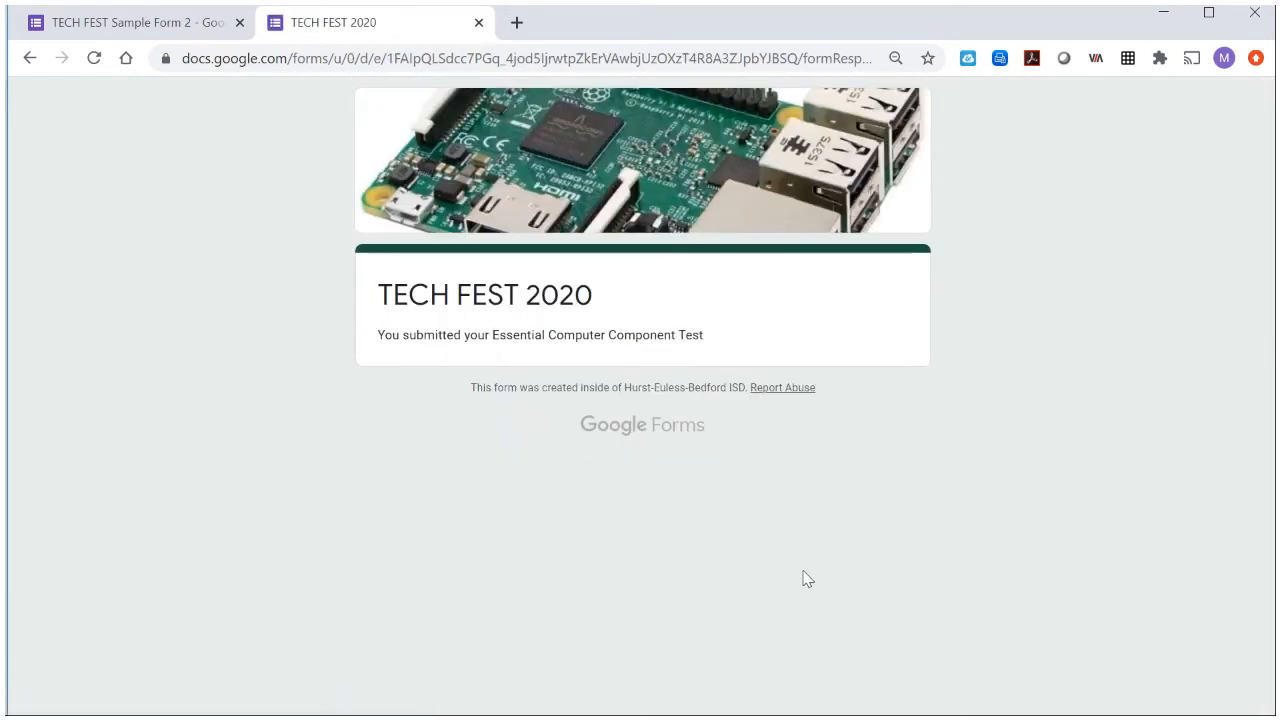
pyautogui.click(479, 23)
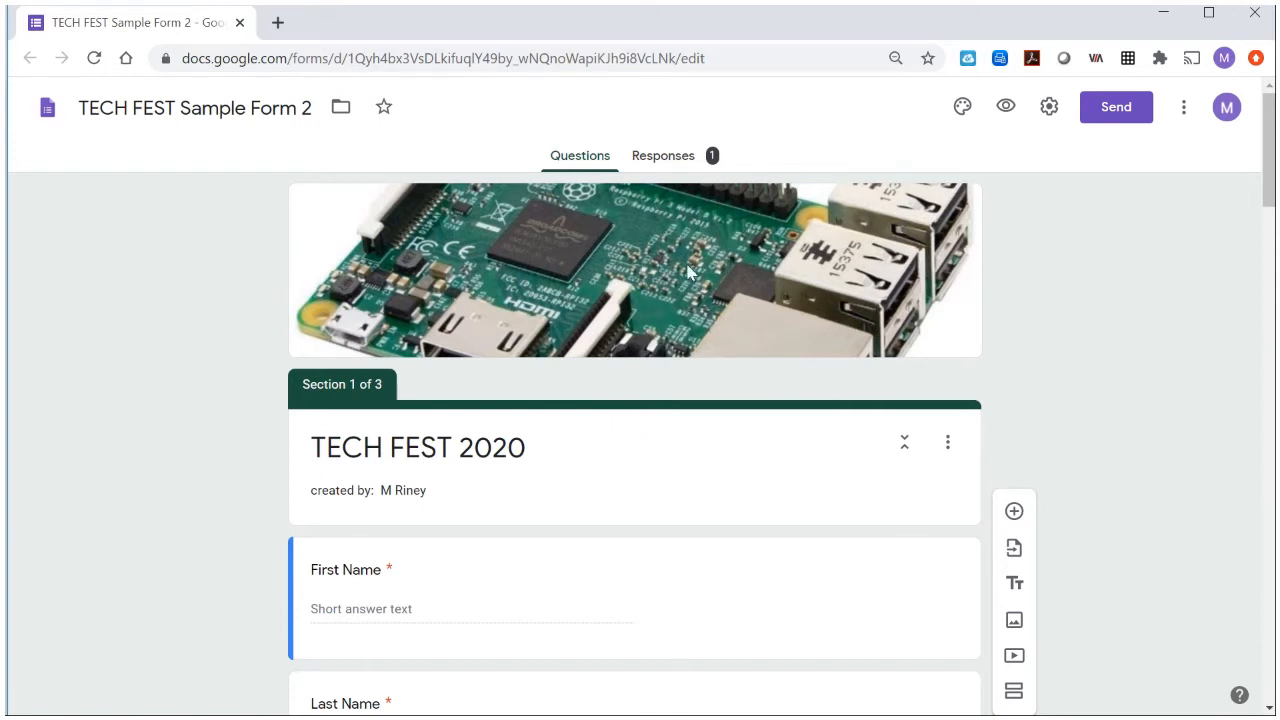
# Step: Create a new spreadsheet for the form's responses
pyautogui.click(698, 156)
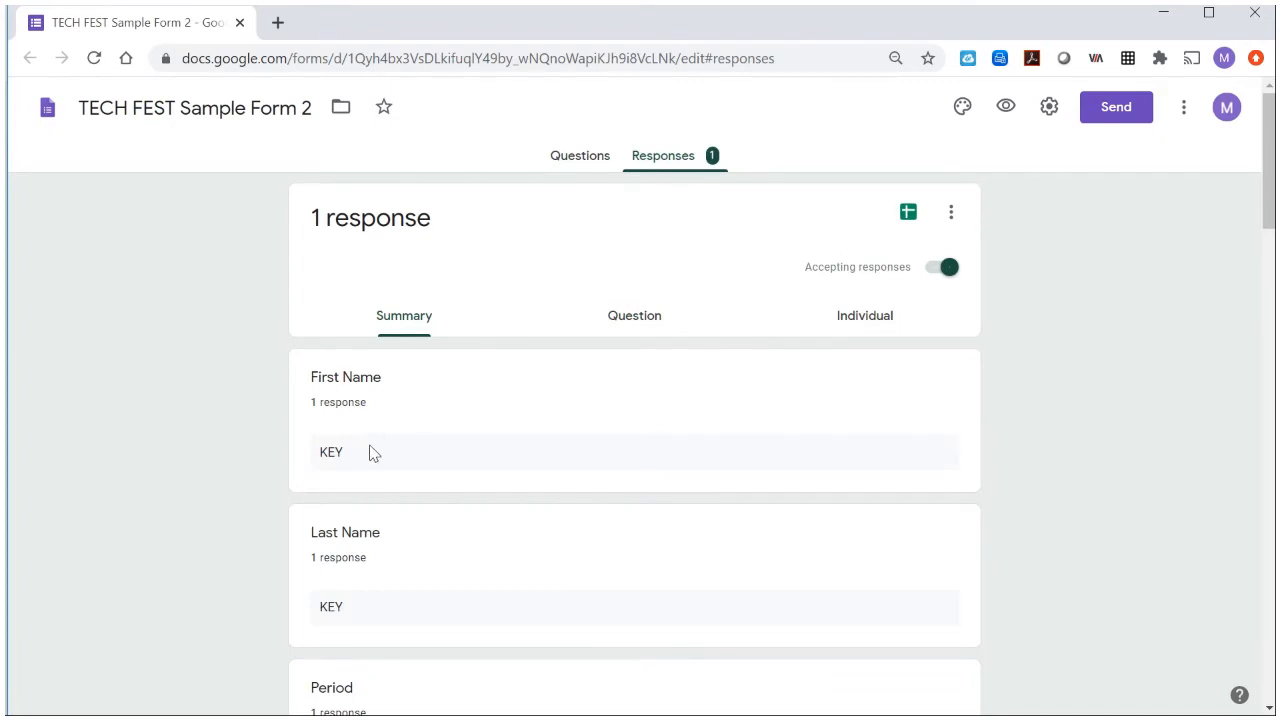
pyautogui.click(910, 218)
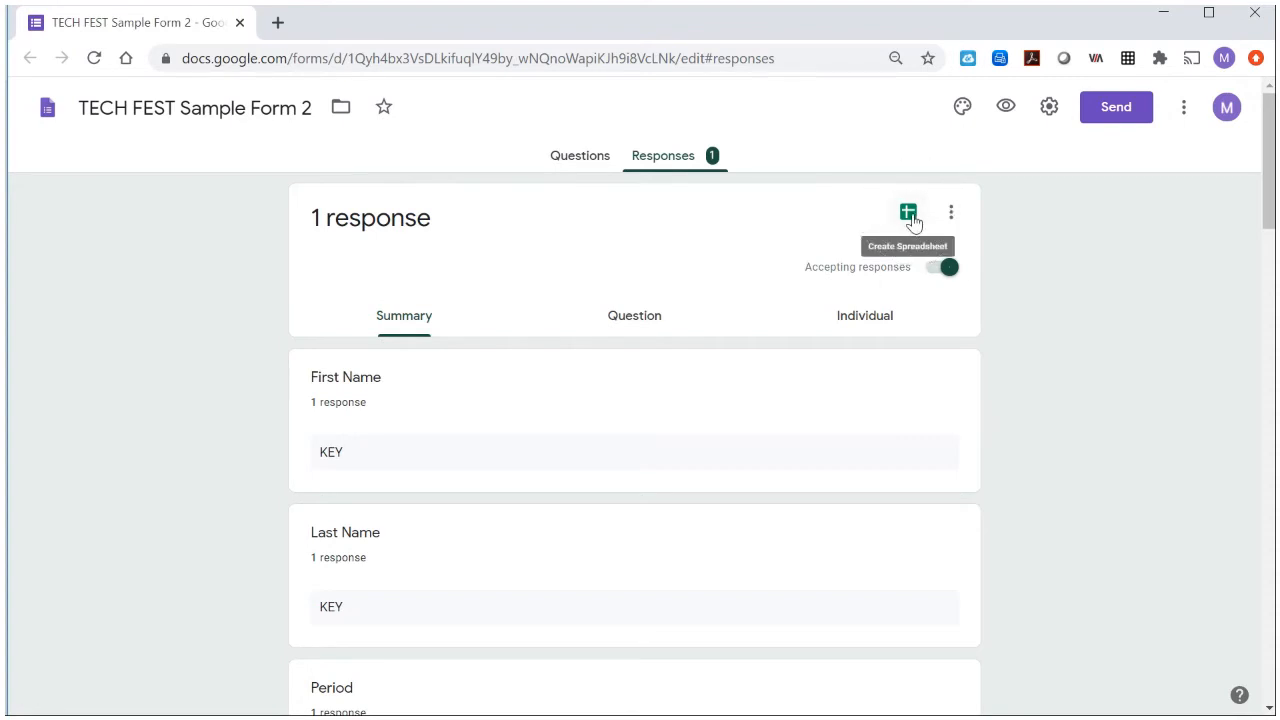
pyautogui.click(910, 219)
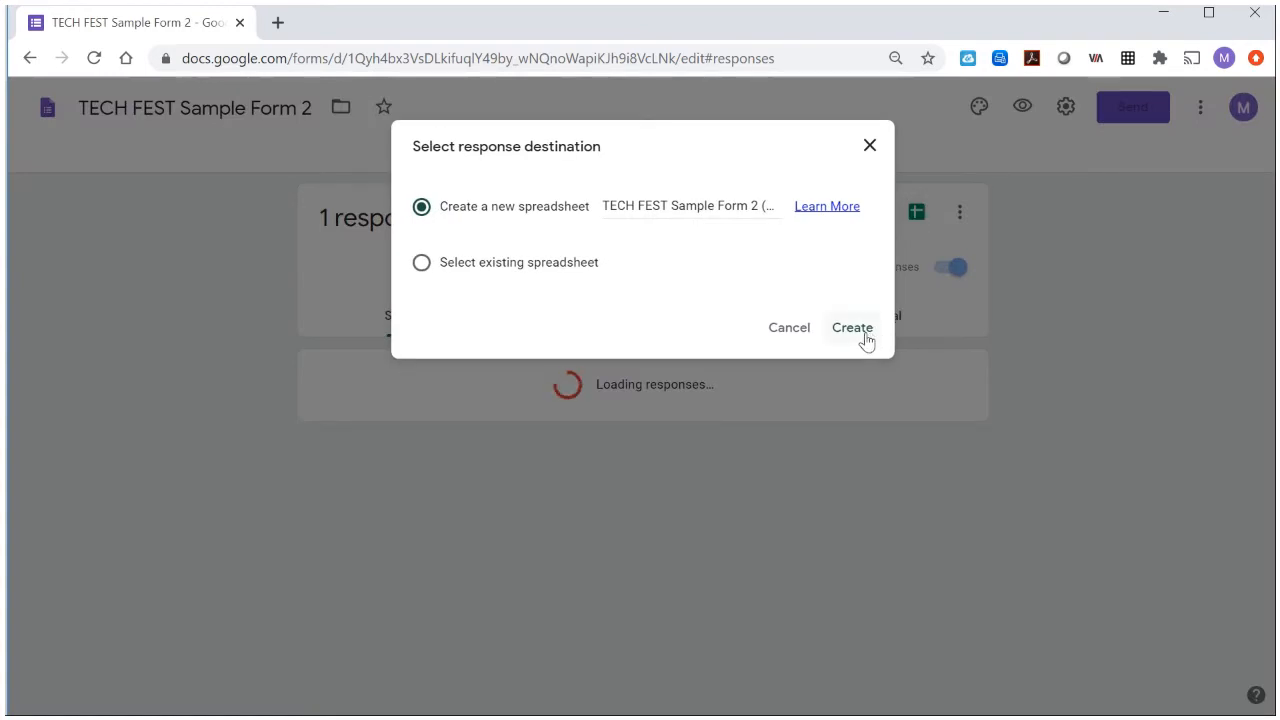
pyautogui.click(858, 332)
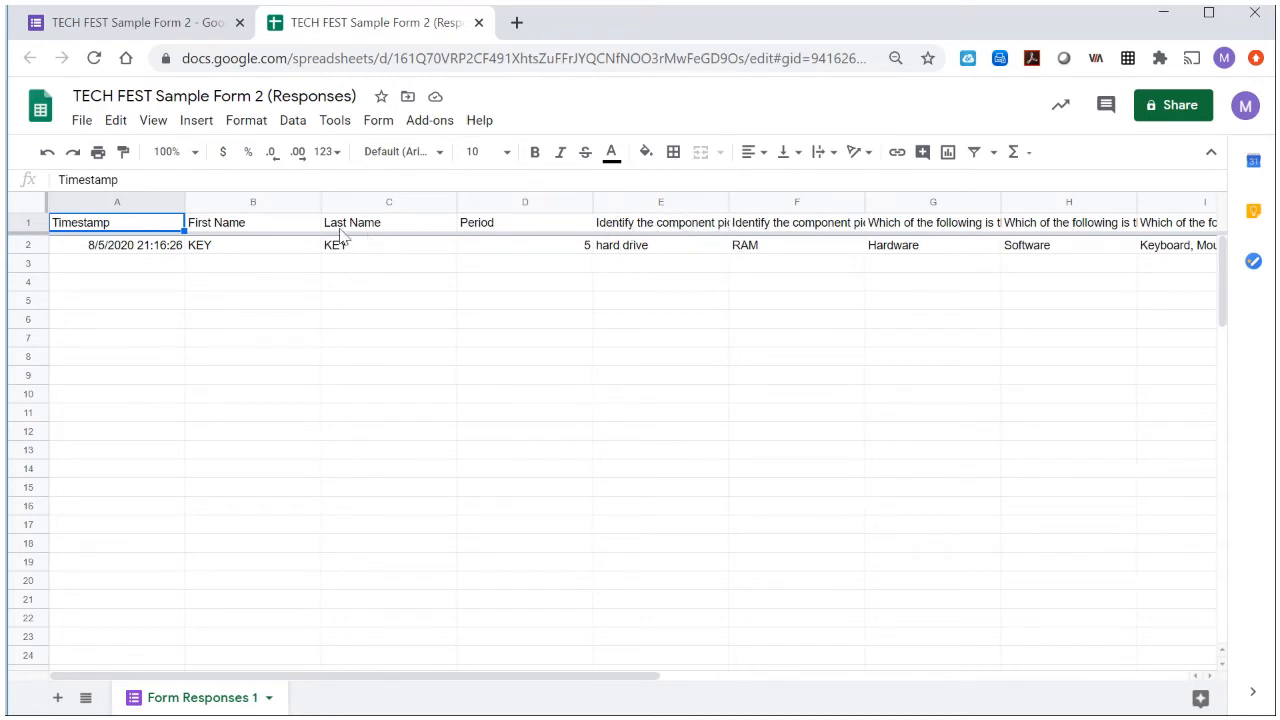
# Step: Set the text wrapping of header row 1 in the responses sheet to Wrap
pyautogui.click(28, 222)
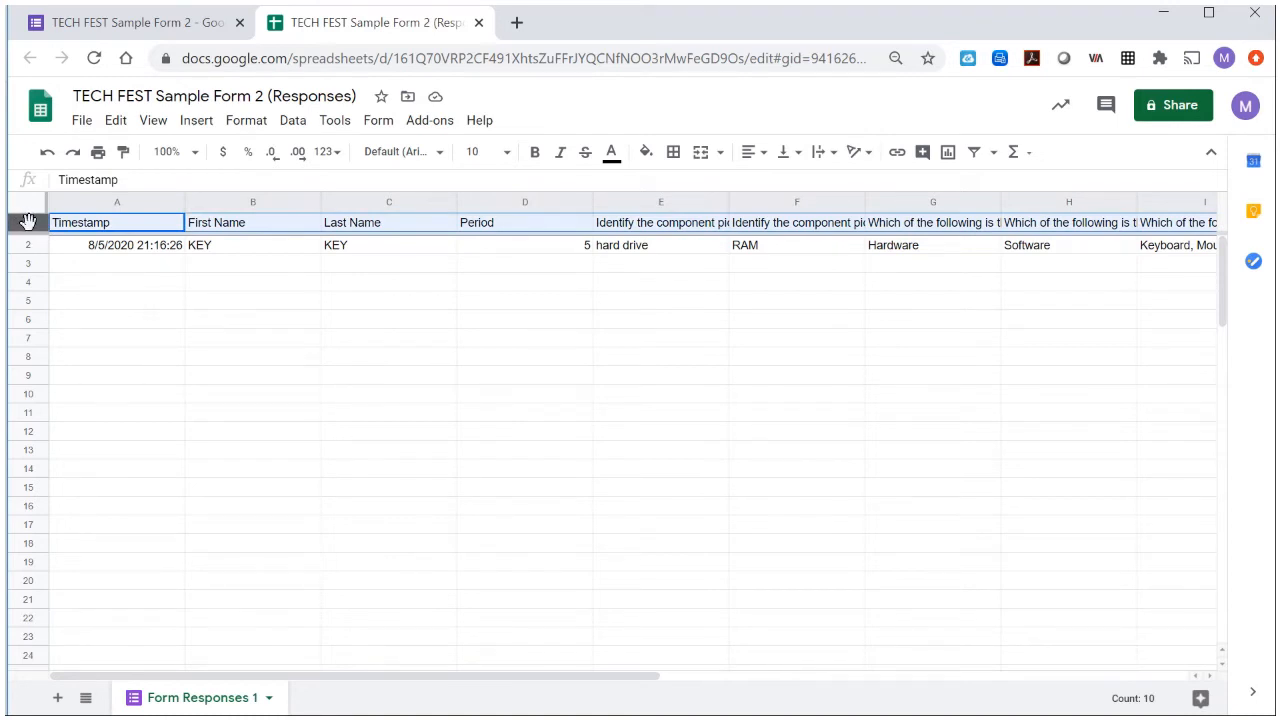
pyautogui.click(247, 127)
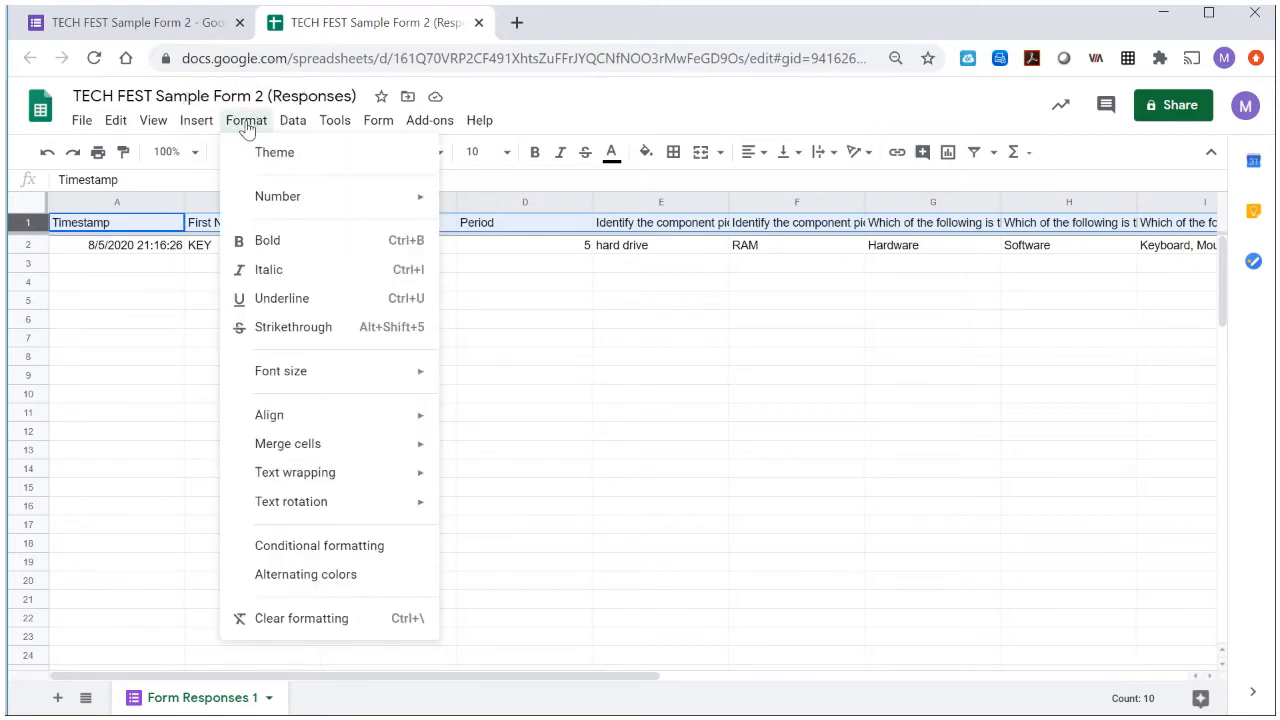
pyautogui.moveTo(313, 480)
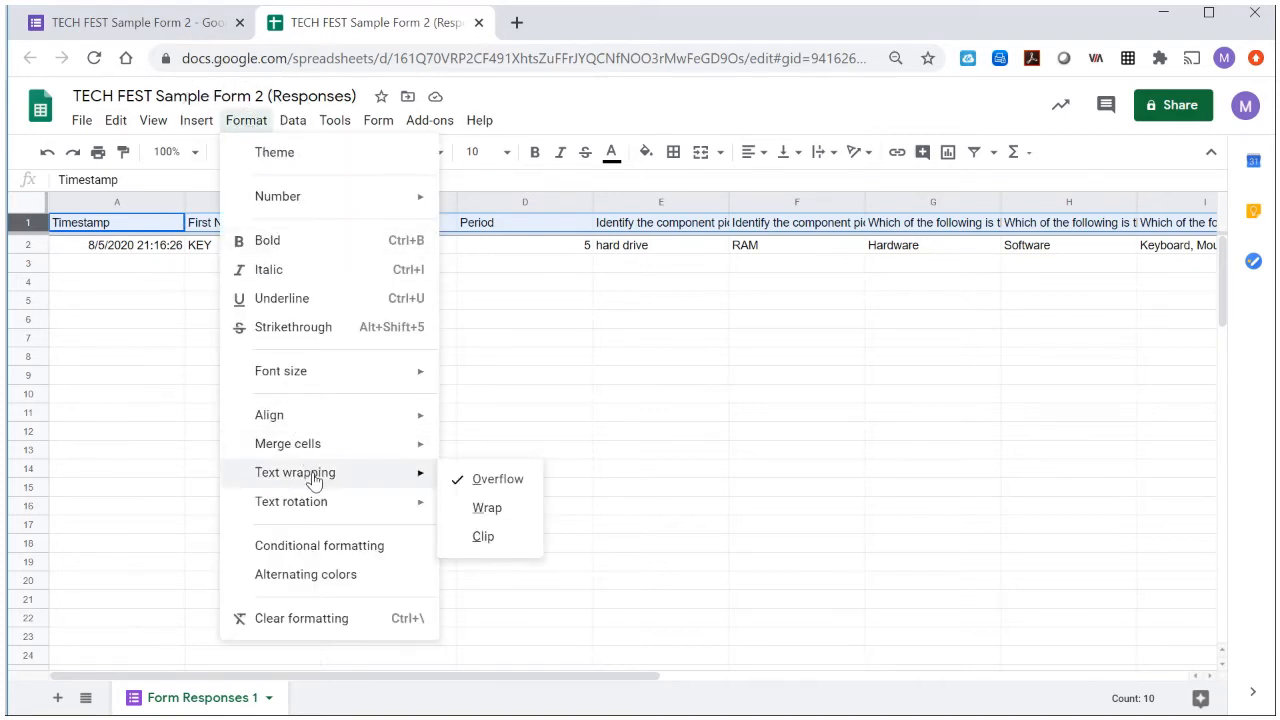
pyautogui.click(515, 517)
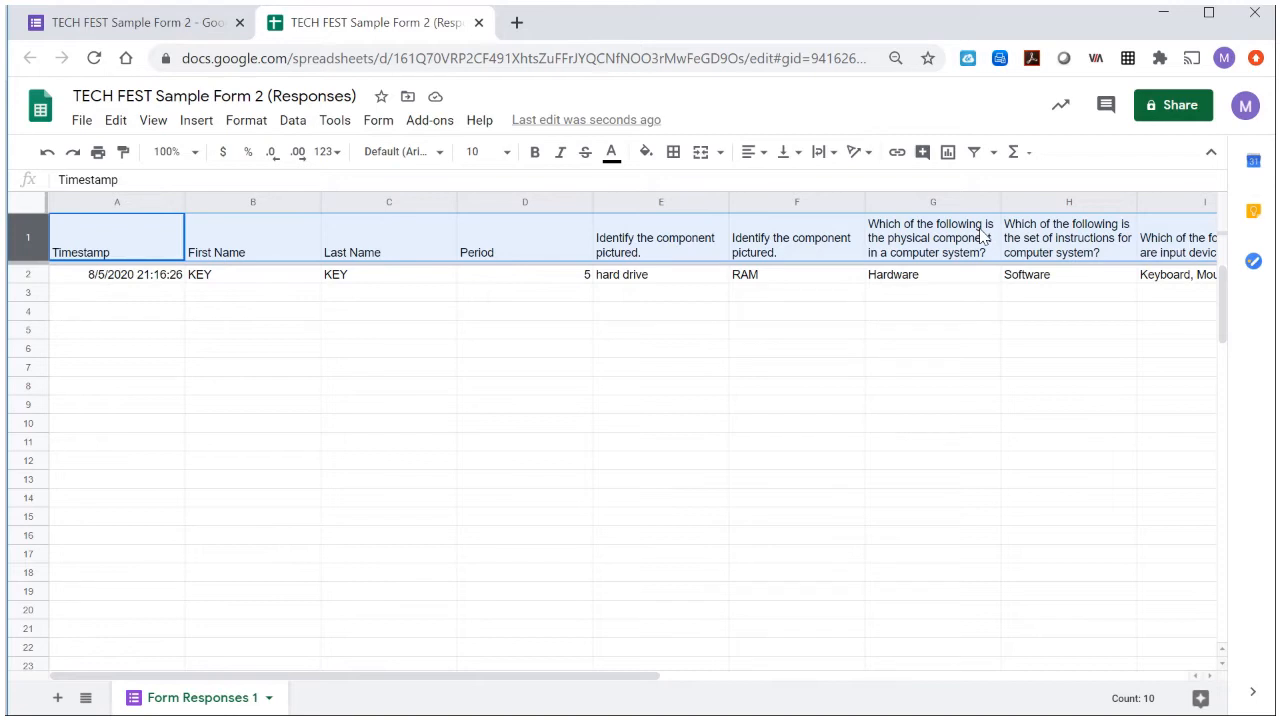
# Step: Append "TEK 1.1" to the physical component question header in G1 and "TEK 2.1" to the set of instructions header in H1
pyautogui.click(926, 243)
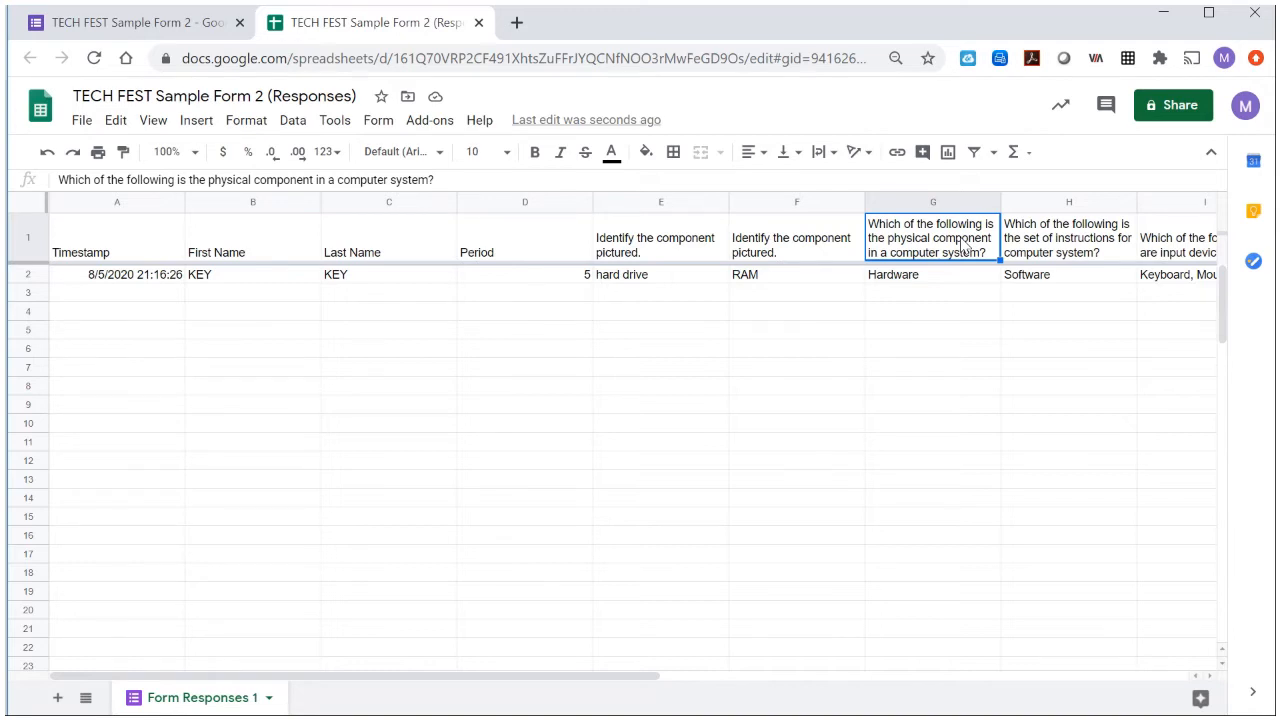
pyautogui.doubleClick(962, 244)
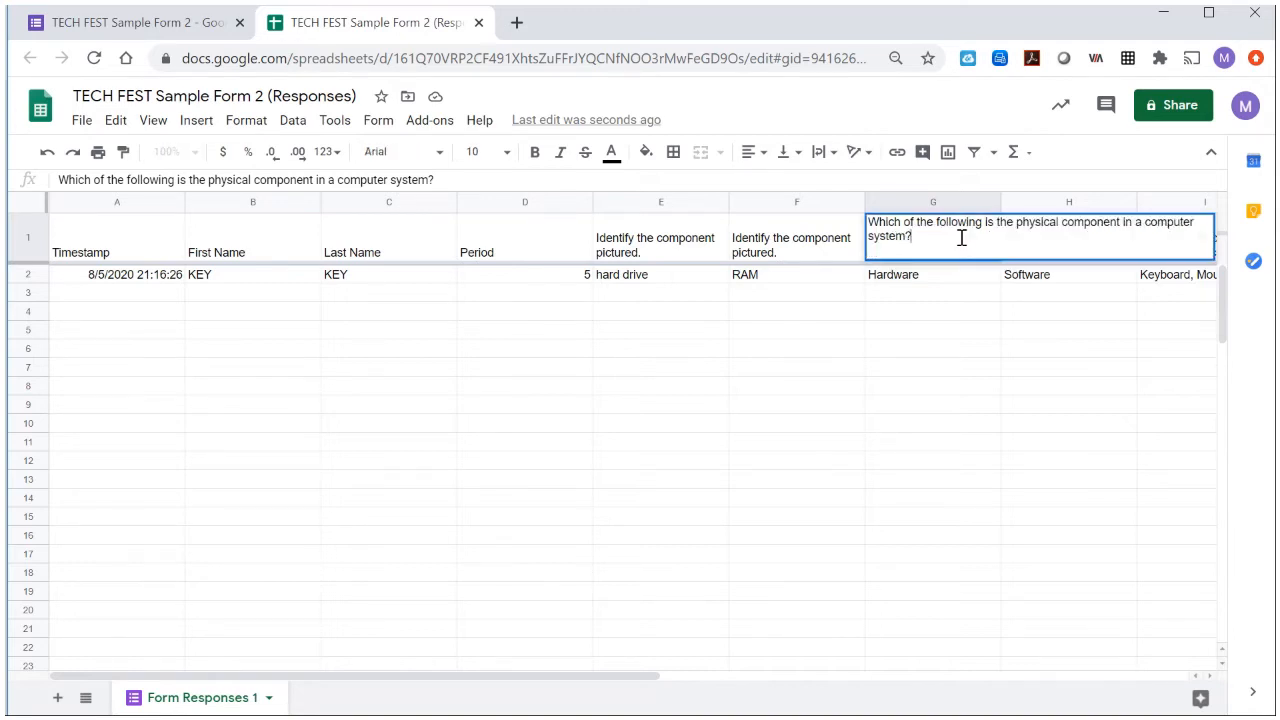
pyautogui.write('TEK 1.1')
pyautogui.press('Tab')
pyautogui.press('Return')
pyautogui.write('TEK 2.')
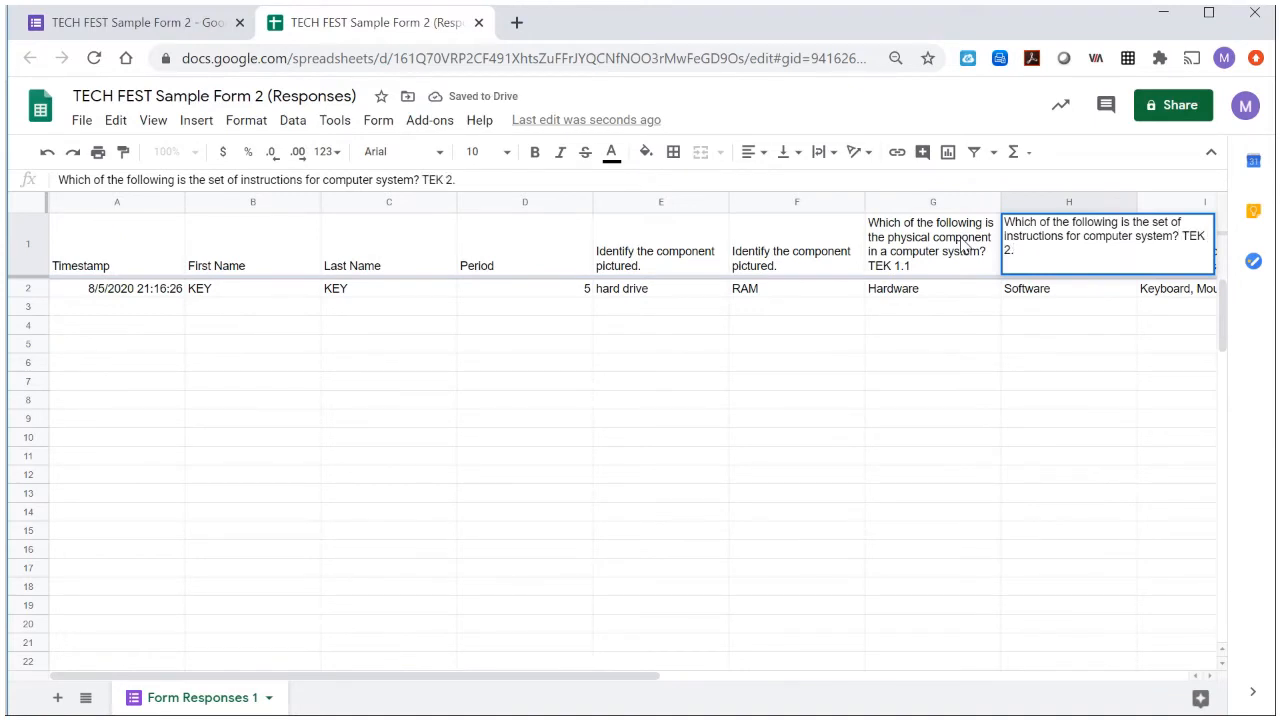
pyautogui.write('1')
pyautogui.press('Return')
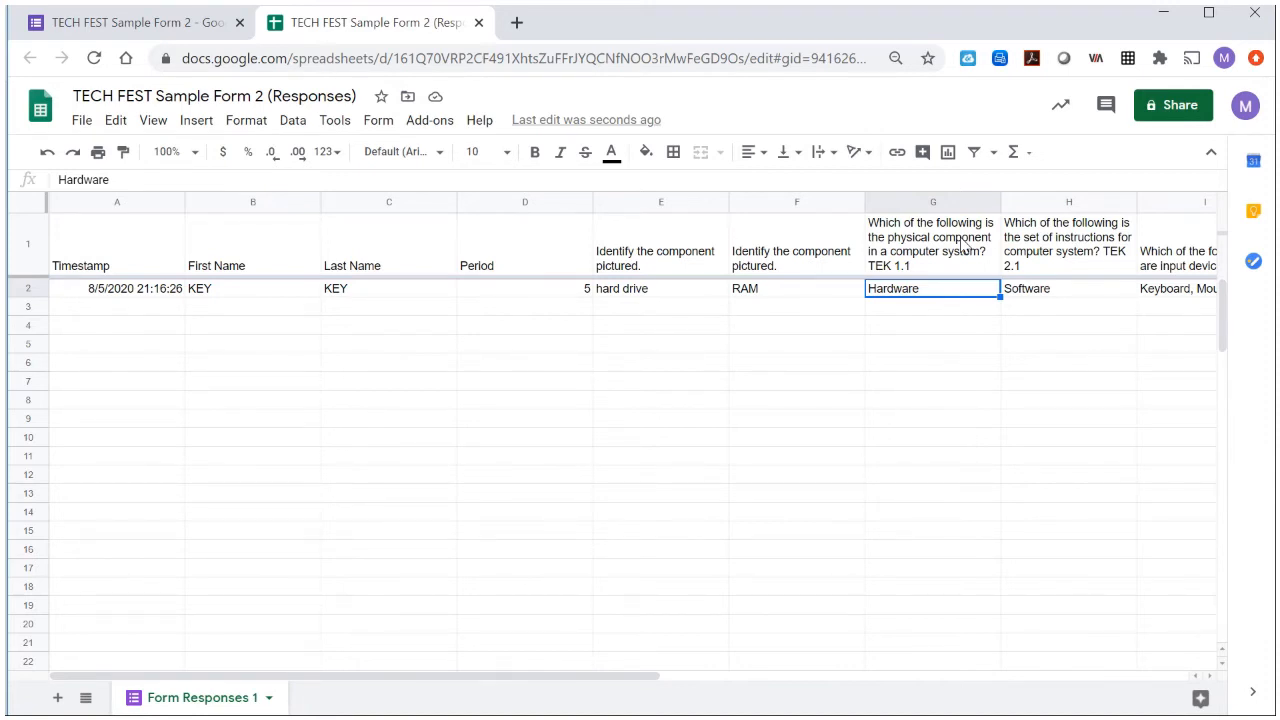
# Step: Review the form's questions up to the hard drive picture question, and return to the responses spreadsheet
pyautogui.click(118, 30)
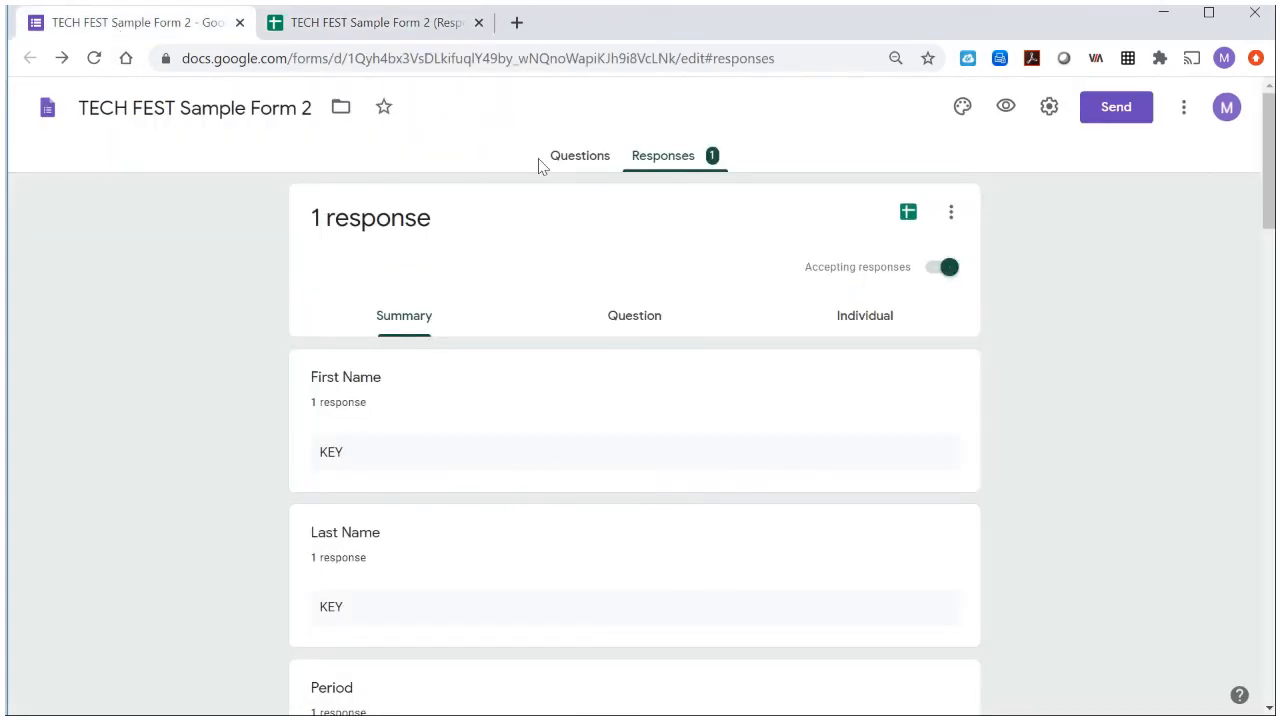
pyautogui.click(588, 155)
pyautogui.scroll(-2, 595, 400)
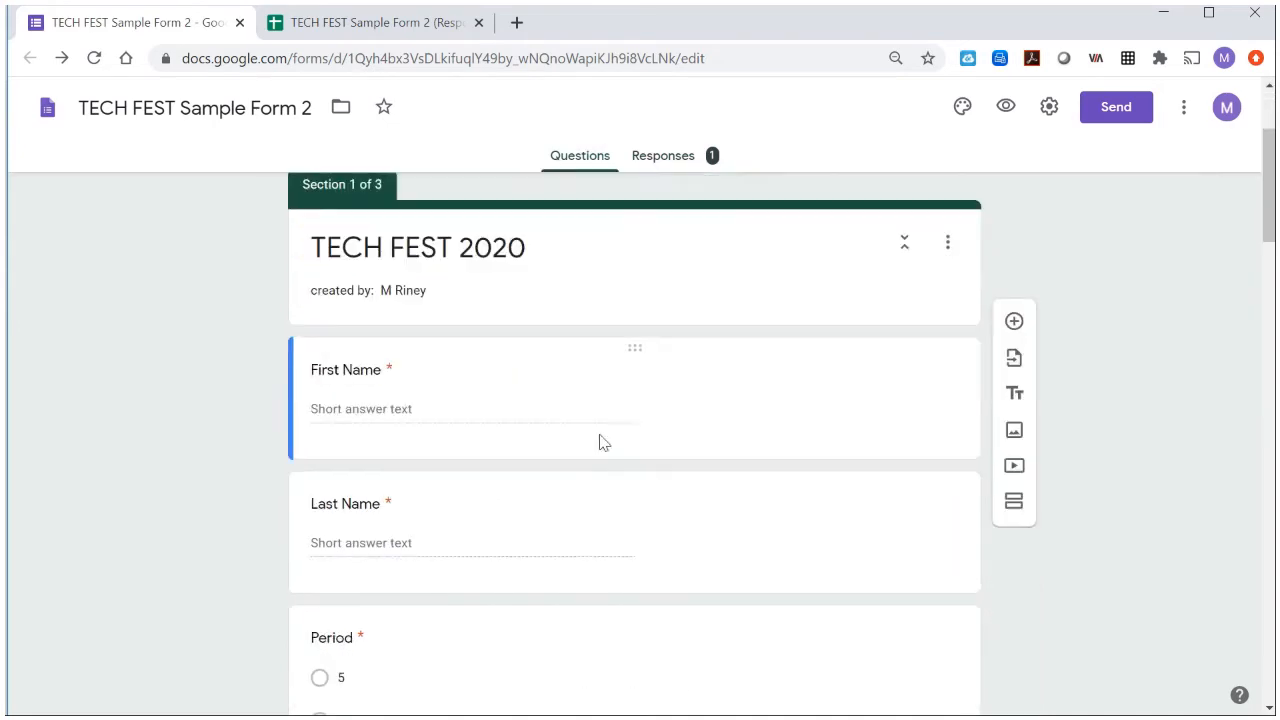
pyautogui.scroll(-5, 603, 443)
pyautogui.scroll(-3, 586, 551)
pyautogui.scroll(-1, 481, 539)
pyautogui.scroll(2, 510, 460)
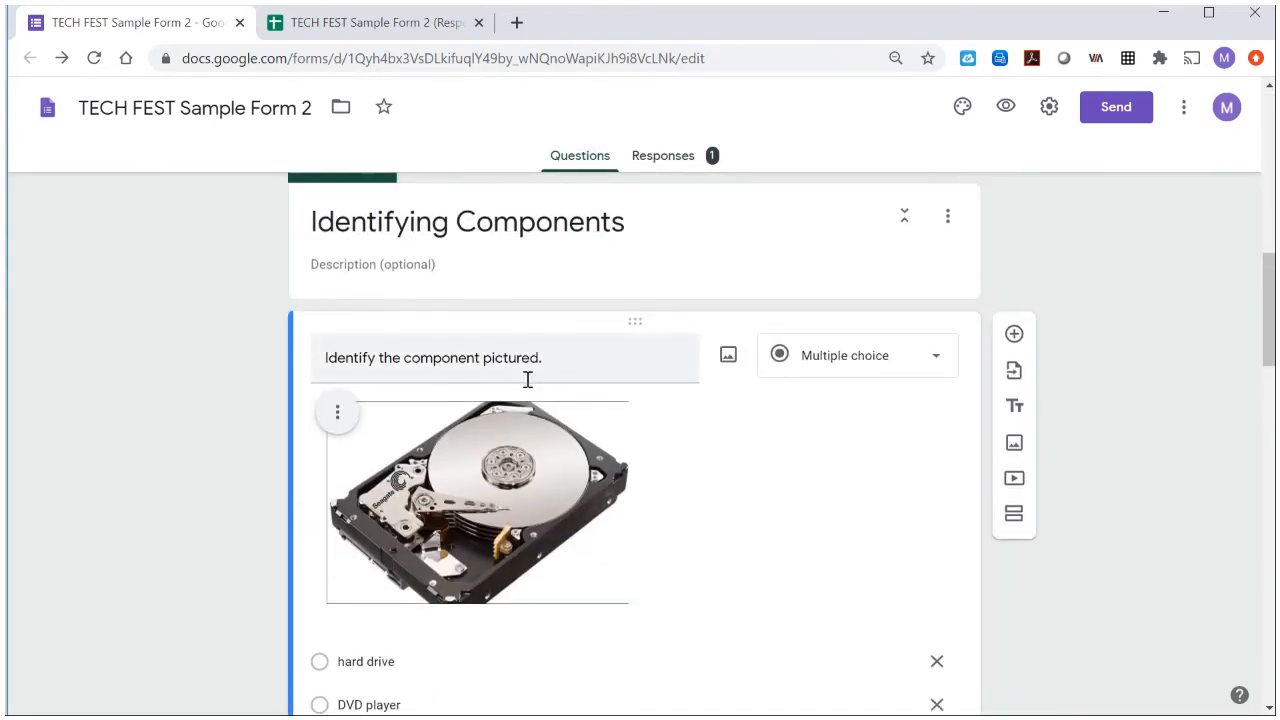
pyautogui.click(405, 24)
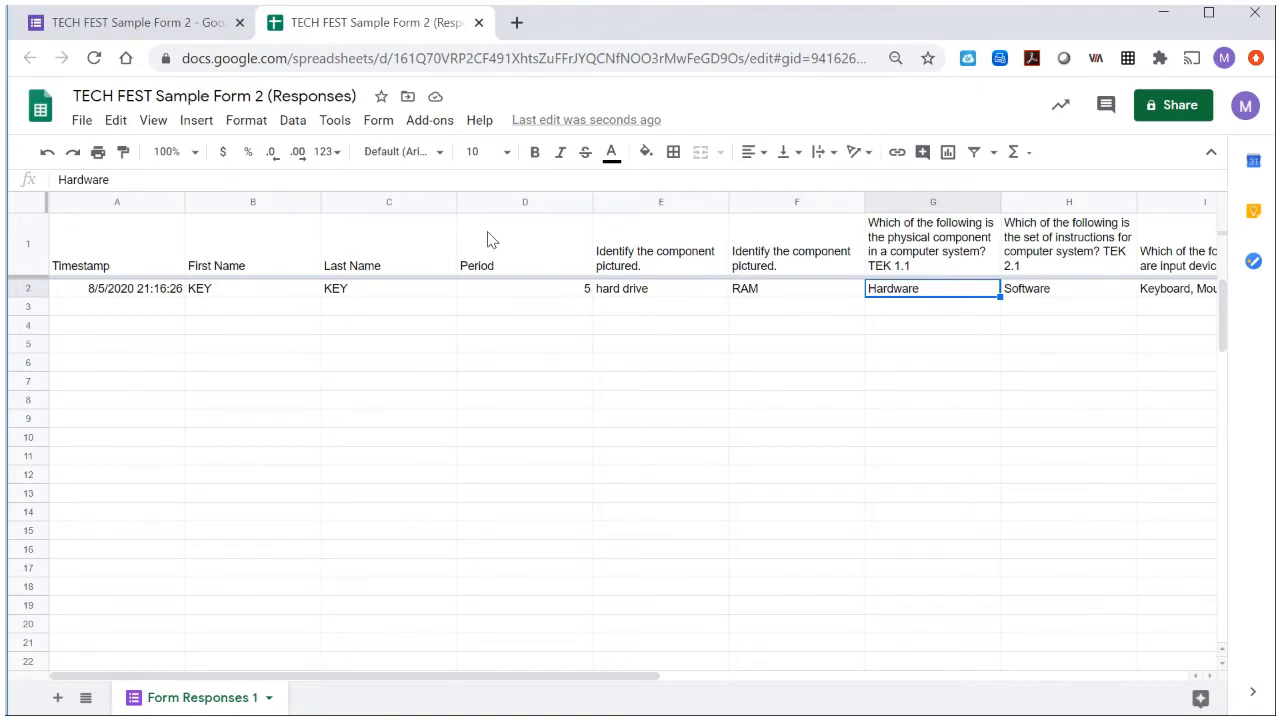
# Step: Search the add-on marketplace for FLUBAROO to check whether it is installed, and return to the spreadsheet
pyautogui.click(440, 124)
pyautogui.click(438, 124)
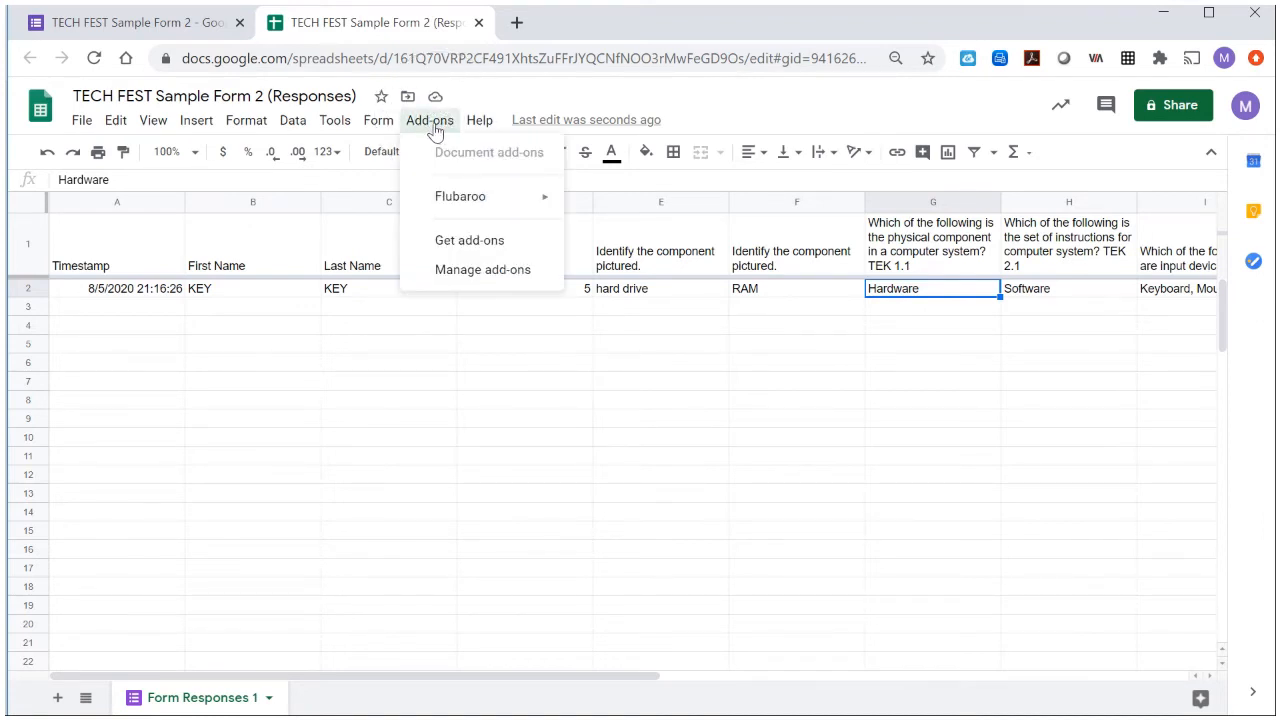
pyautogui.moveTo(416, 196)
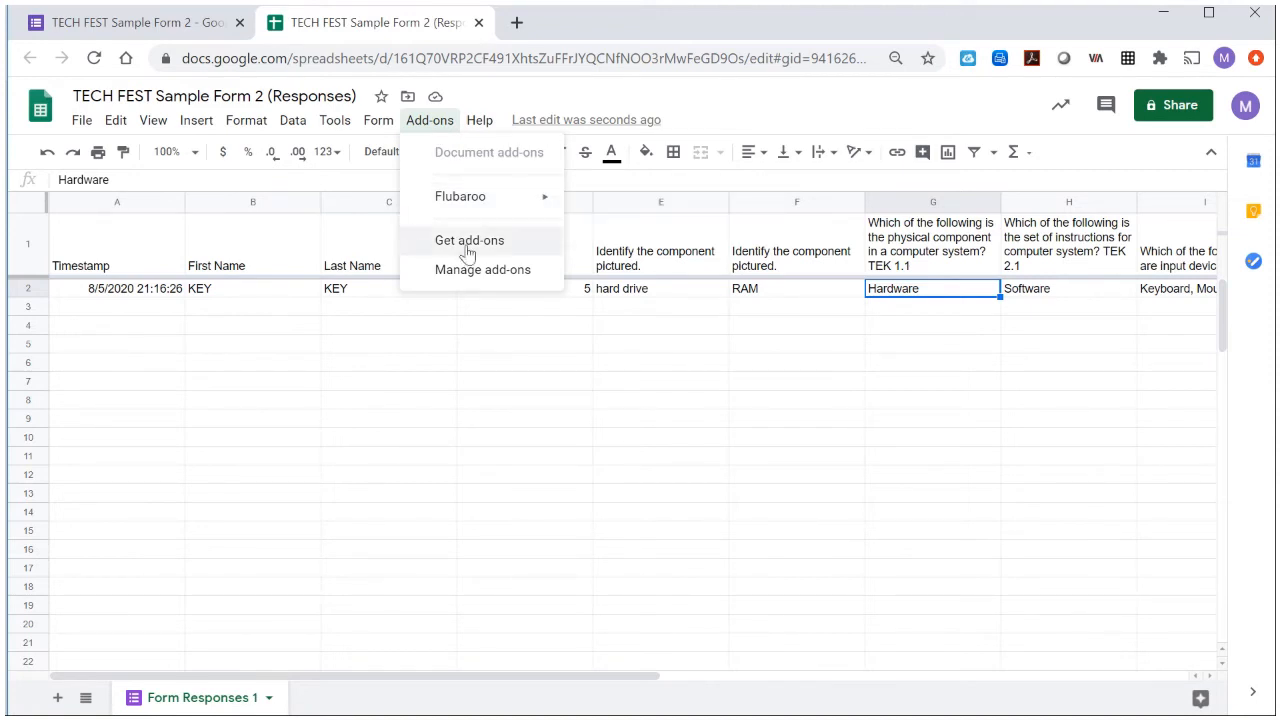
pyautogui.click(513, 252)
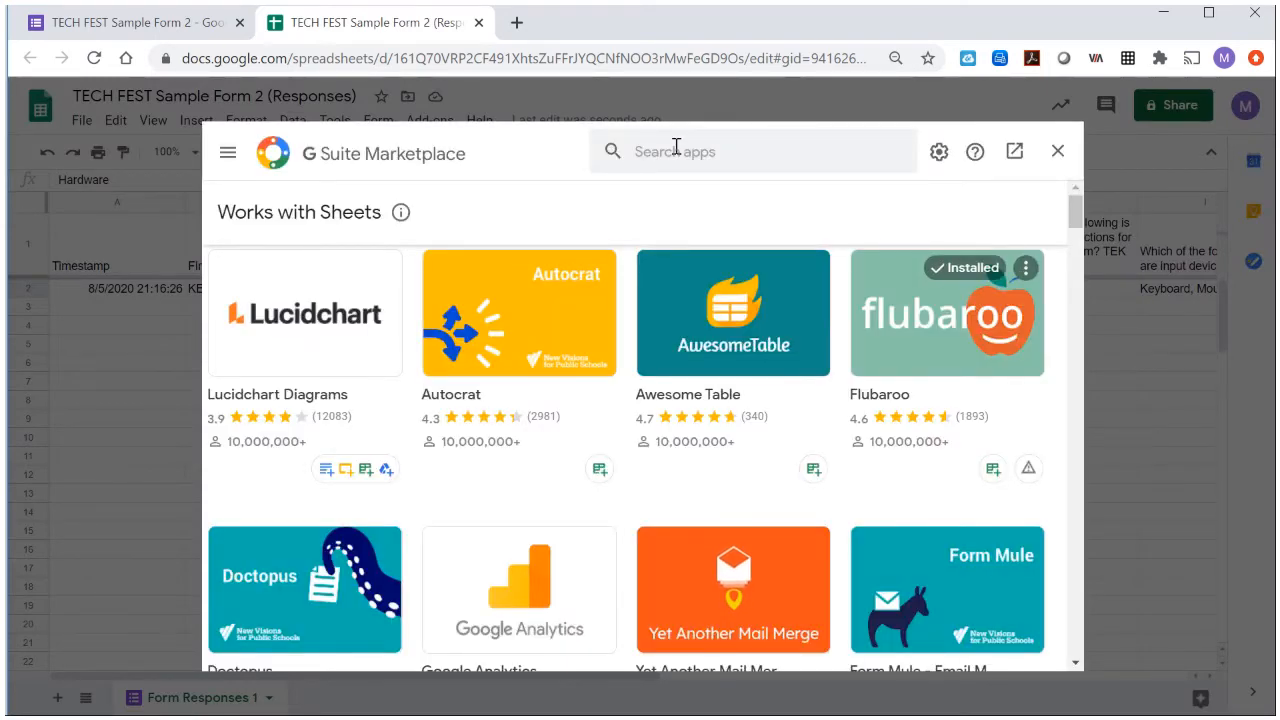
pyautogui.click(677, 146)
pyautogui.write('FL')
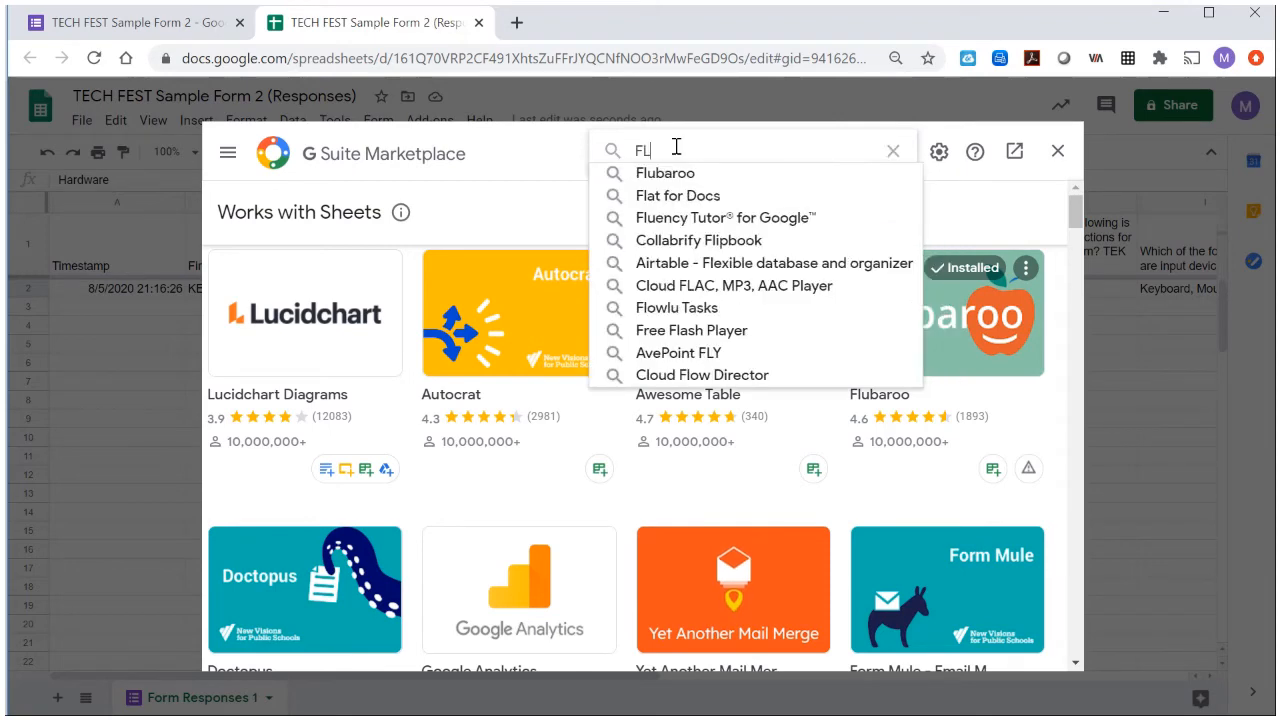
pyautogui.write('UBAROO')
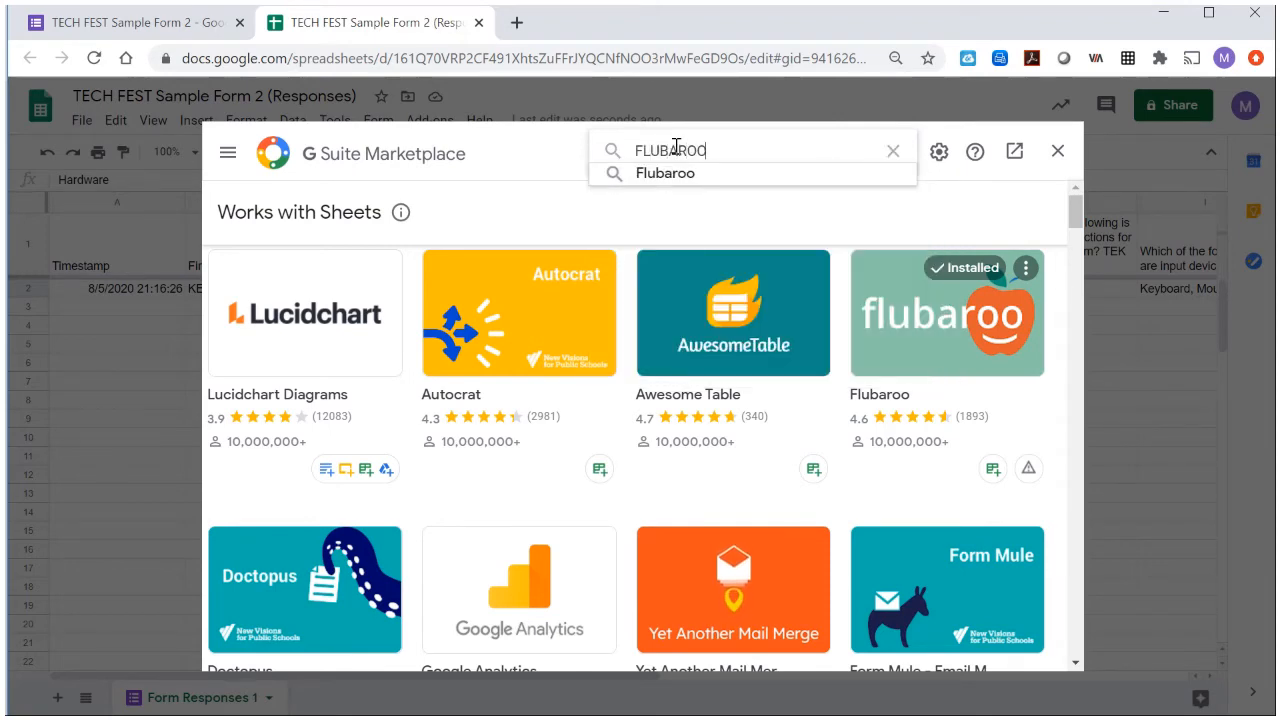
pyautogui.press('Return')
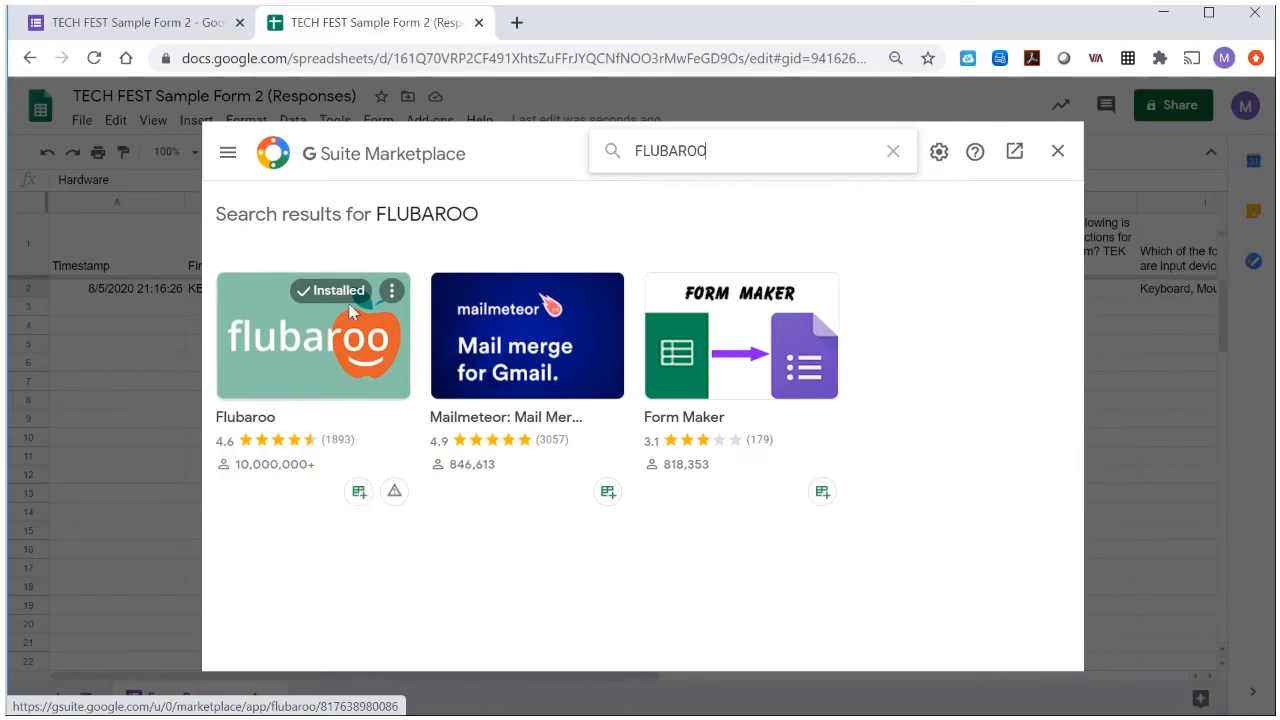
pyautogui.click(1057, 155)
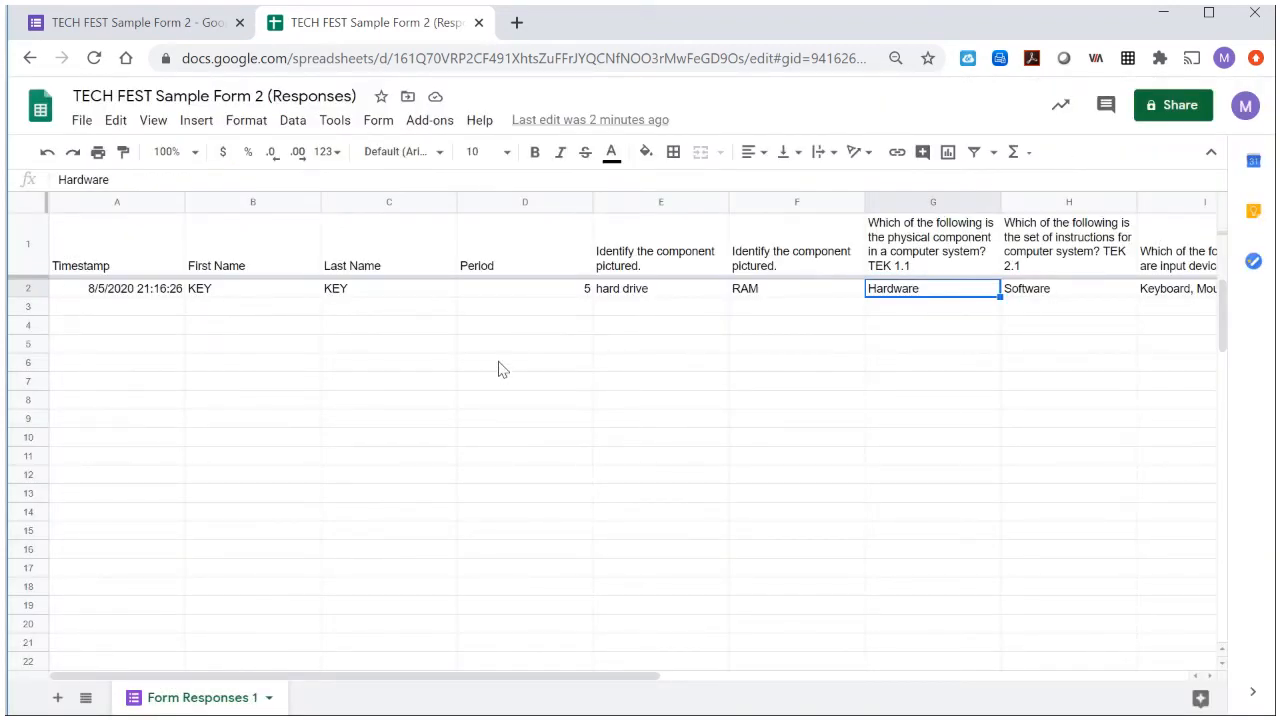
# Step: Enable the Flubaroo add-on in the responses sheet and dismiss its notification
pyautogui.click(441, 122)
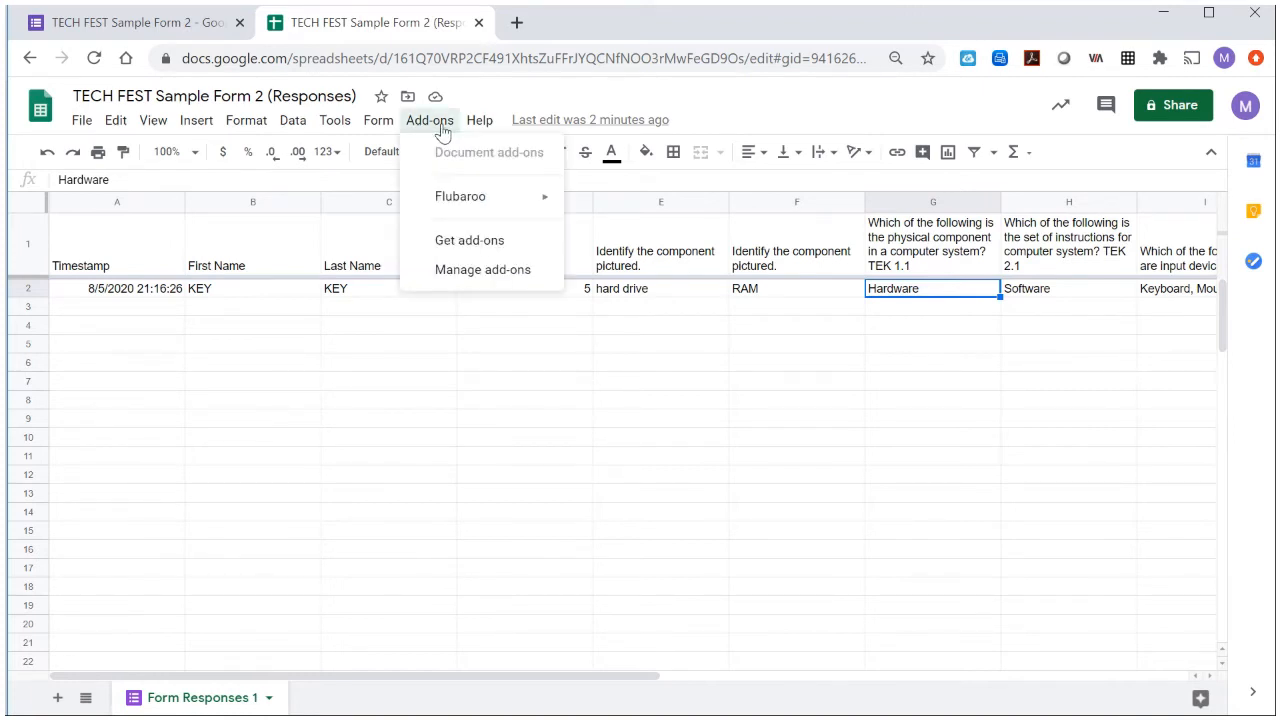
pyautogui.moveTo(451, 207)
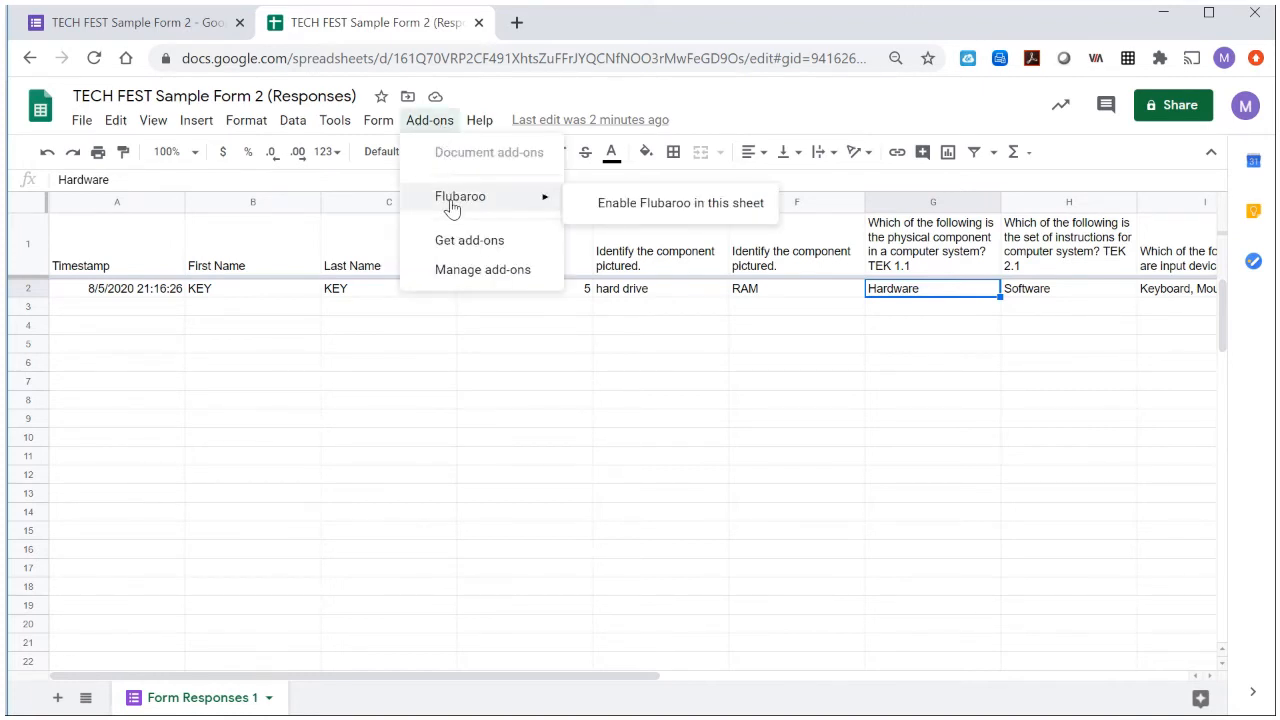
pyautogui.click(493, 206)
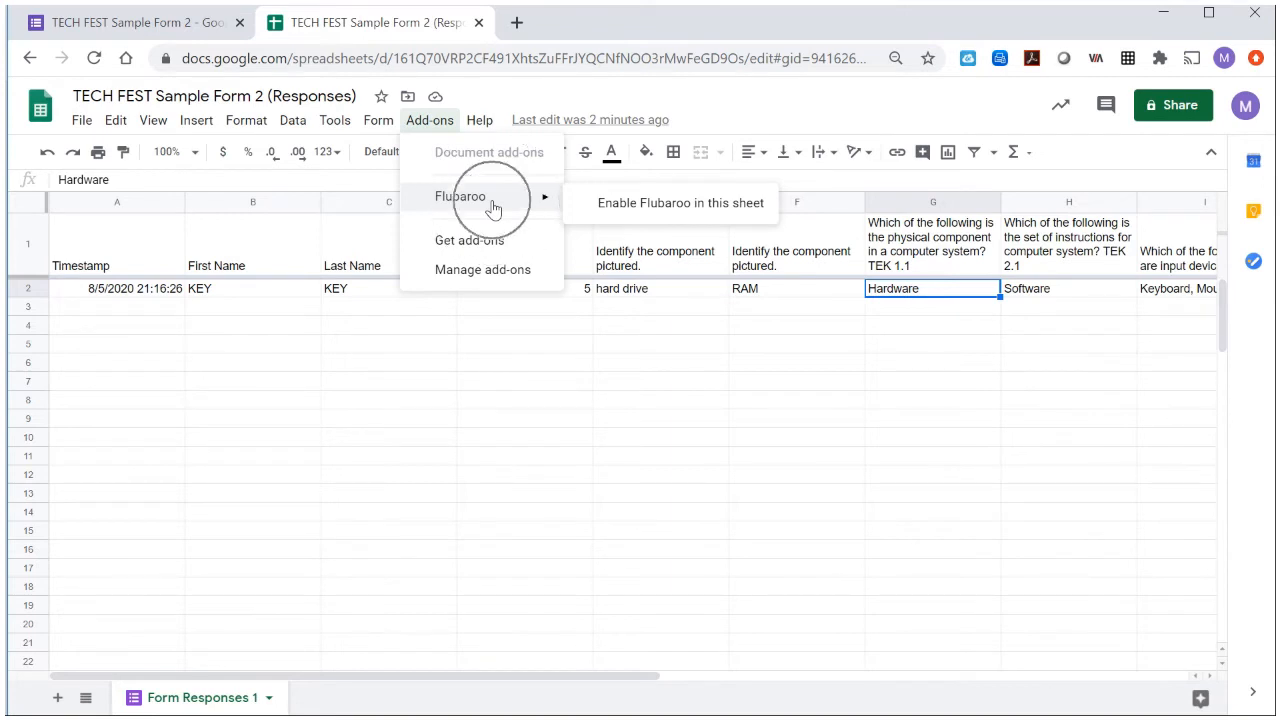
pyautogui.click(718, 205)
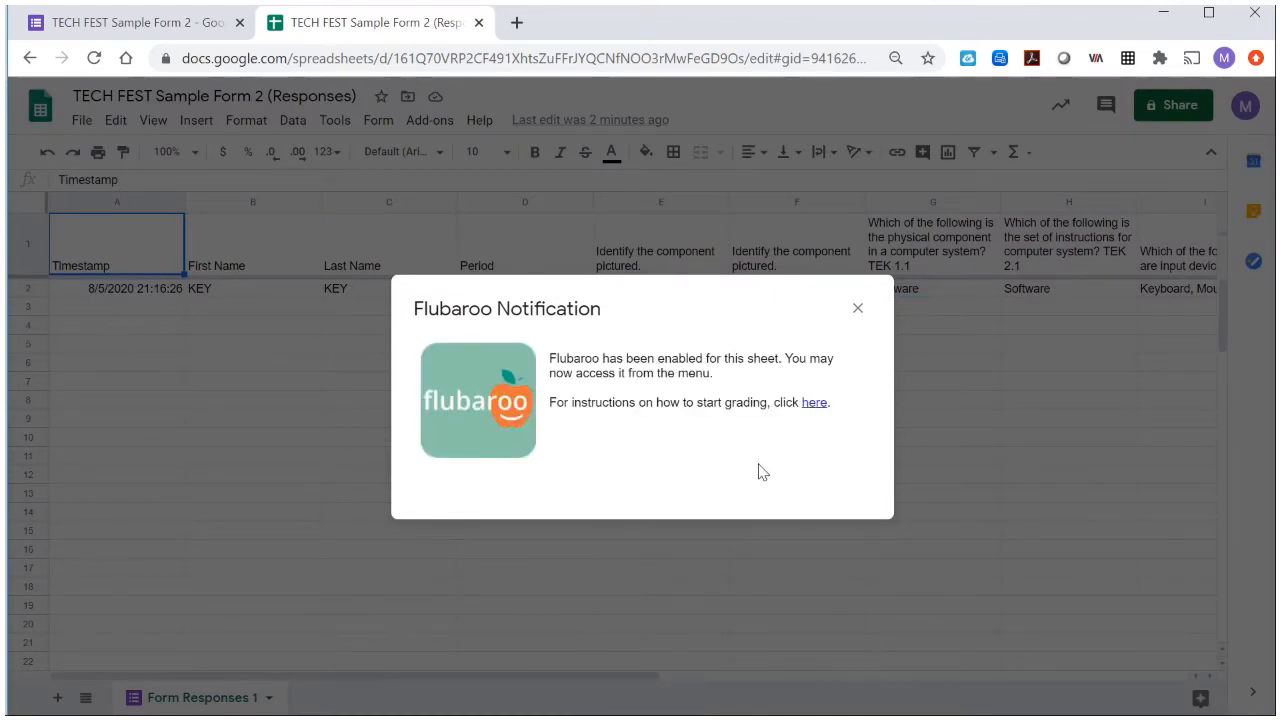
pyautogui.click(814, 405)
pyautogui.click(856, 309)
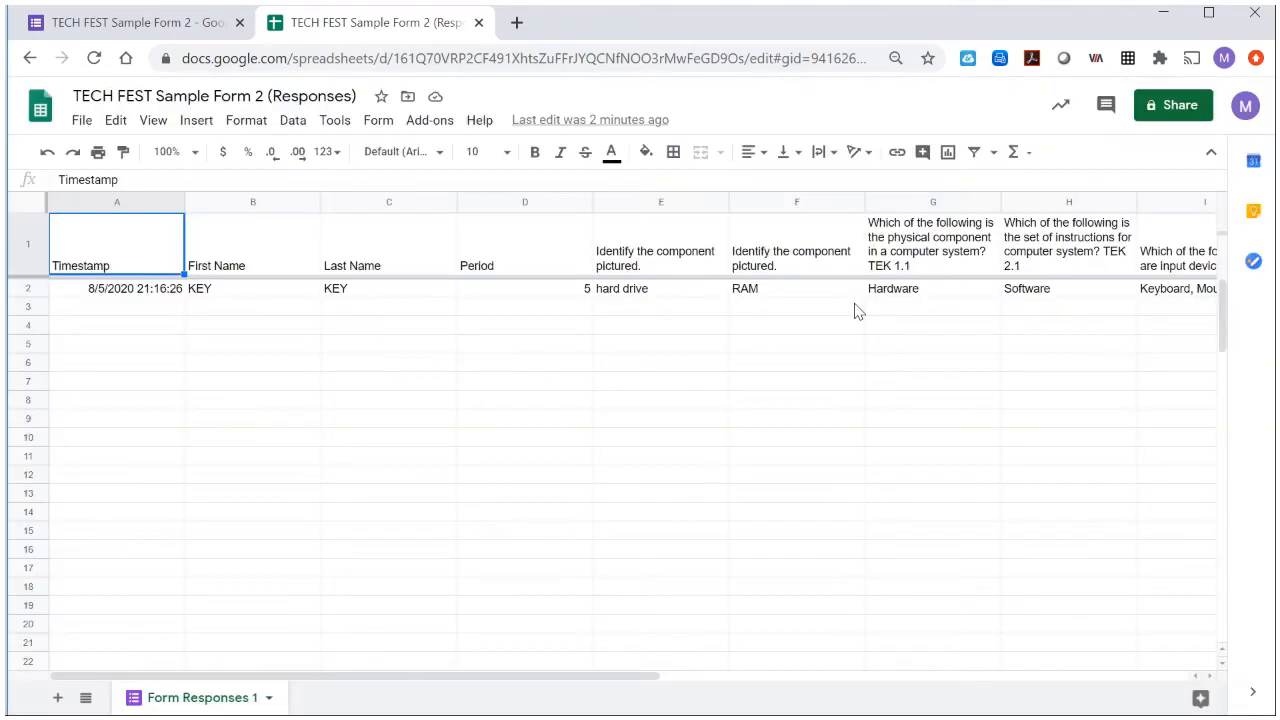
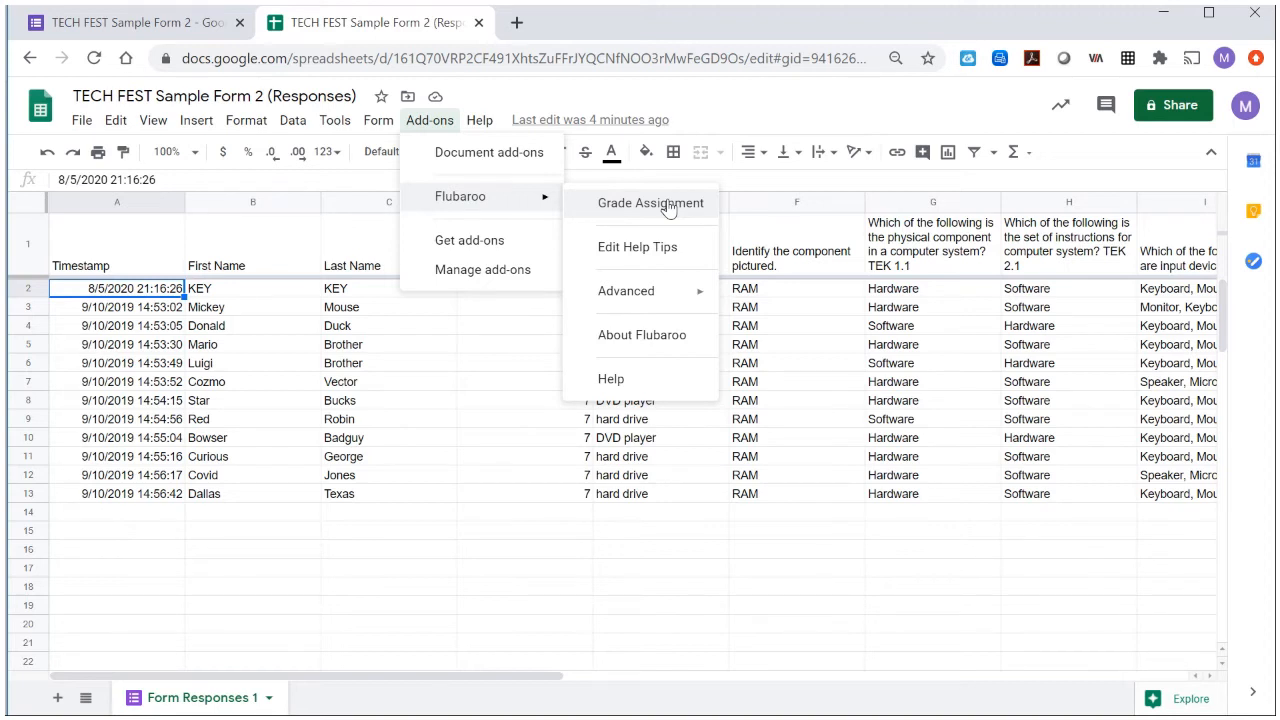
# Step: Start Flubaroo's Grade Assignment, keeping Identifies Student for the names and period and Normal Grading at 1 point for every question
pyautogui.click(669, 208)
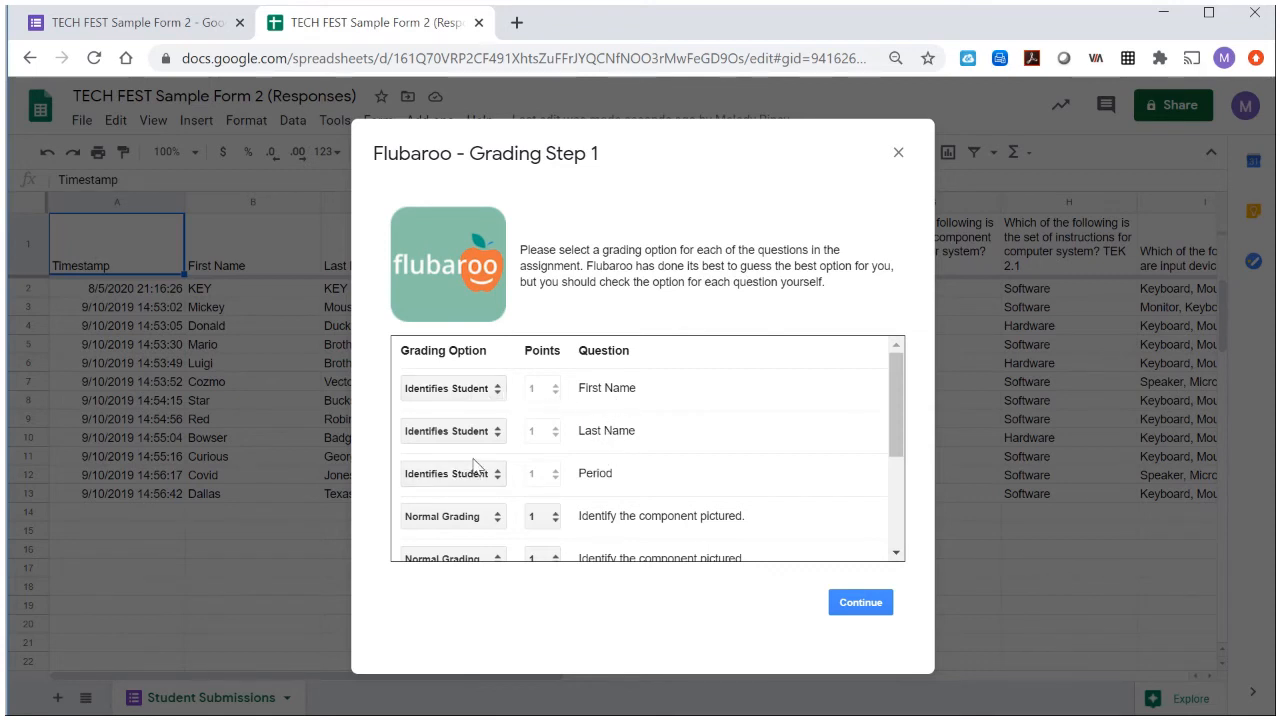
pyautogui.scroll(-1, 476, 467)
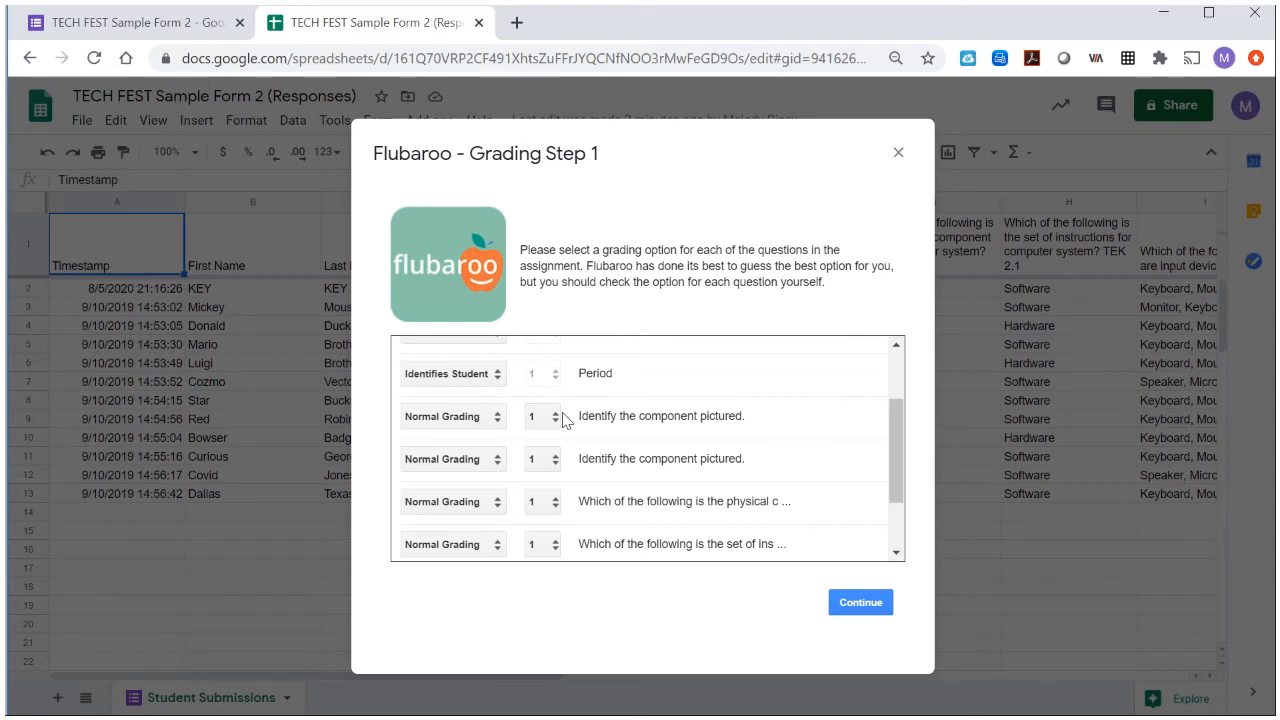
pyautogui.click(497, 419)
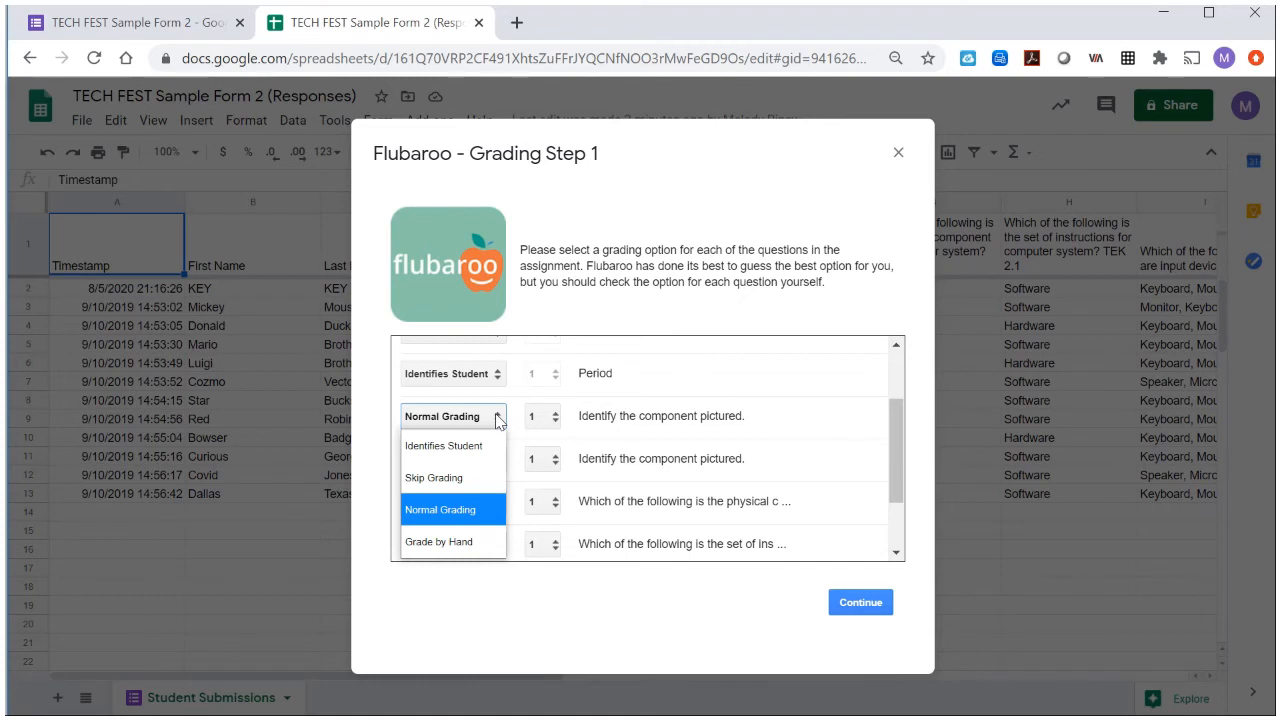
pyautogui.click(498, 421)
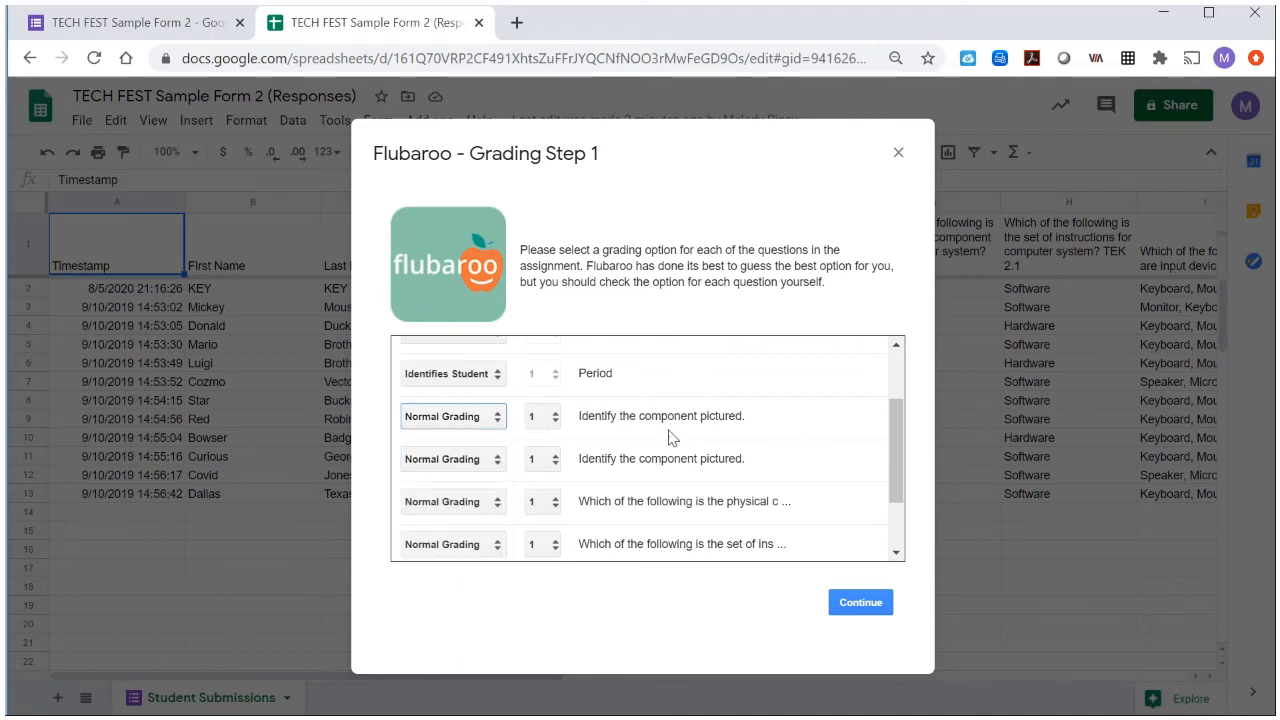
pyautogui.scroll(-2, 669, 437)
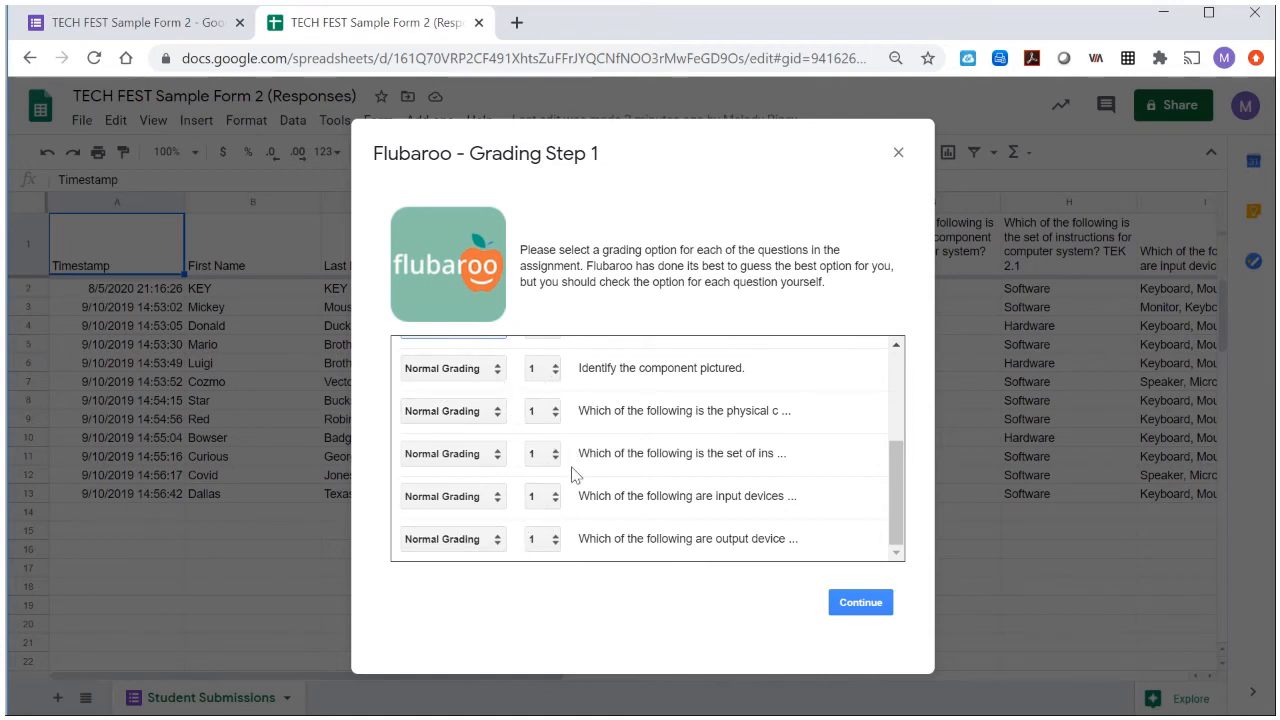
pyautogui.click(856, 605)
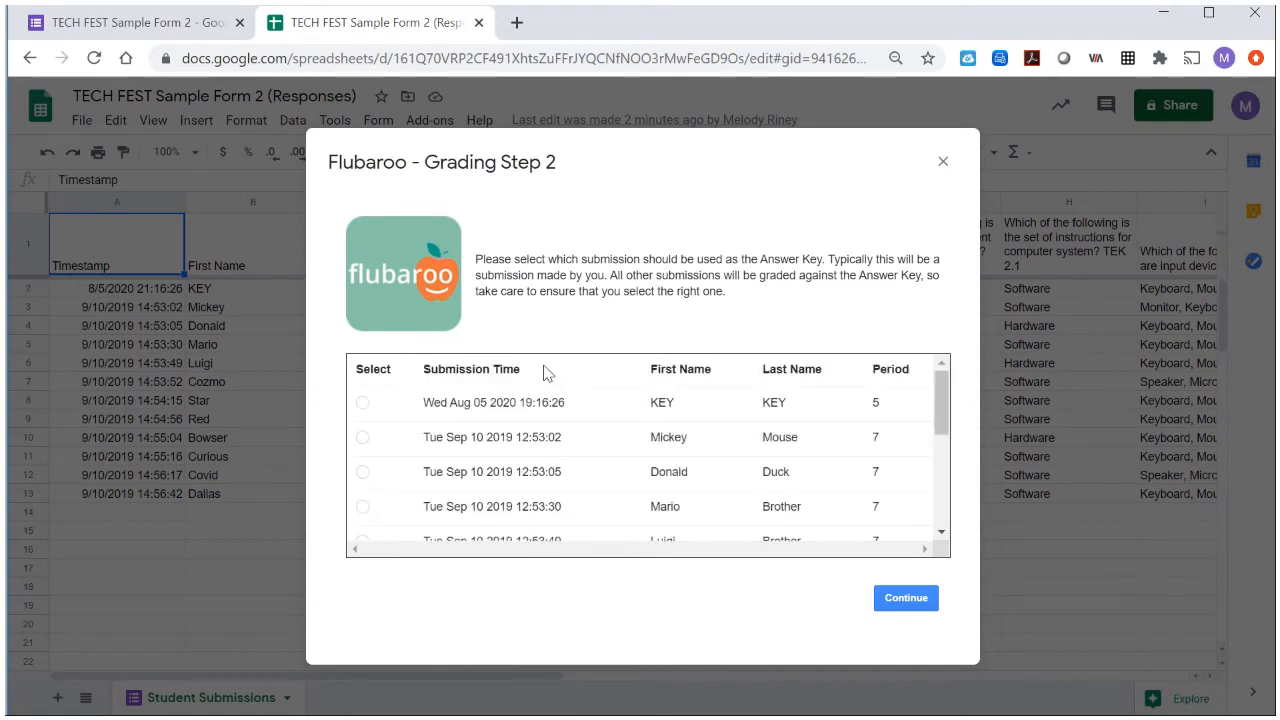
# Step: Grade the assignment with the KEY submission as the answer key and dismiss the completion notice
pyautogui.click(362, 403)
pyautogui.press('ctrl')
pyautogui.click(898, 596)
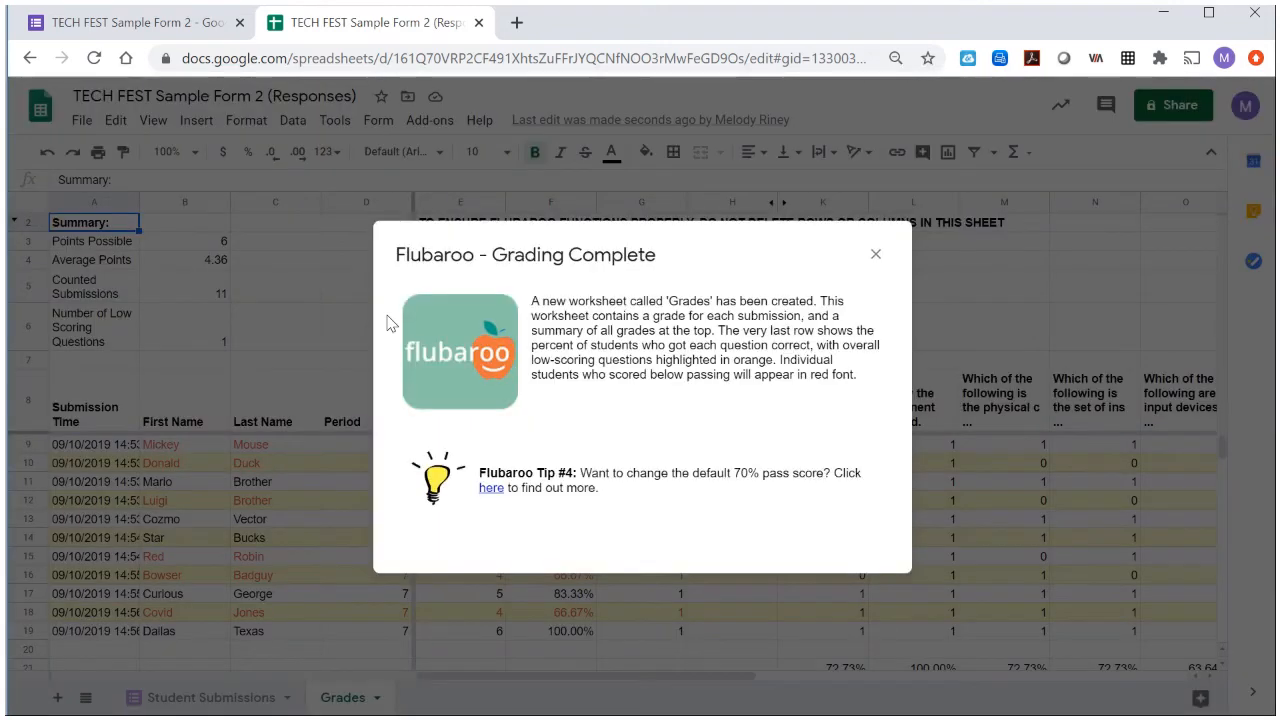
pyautogui.click(875, 254)
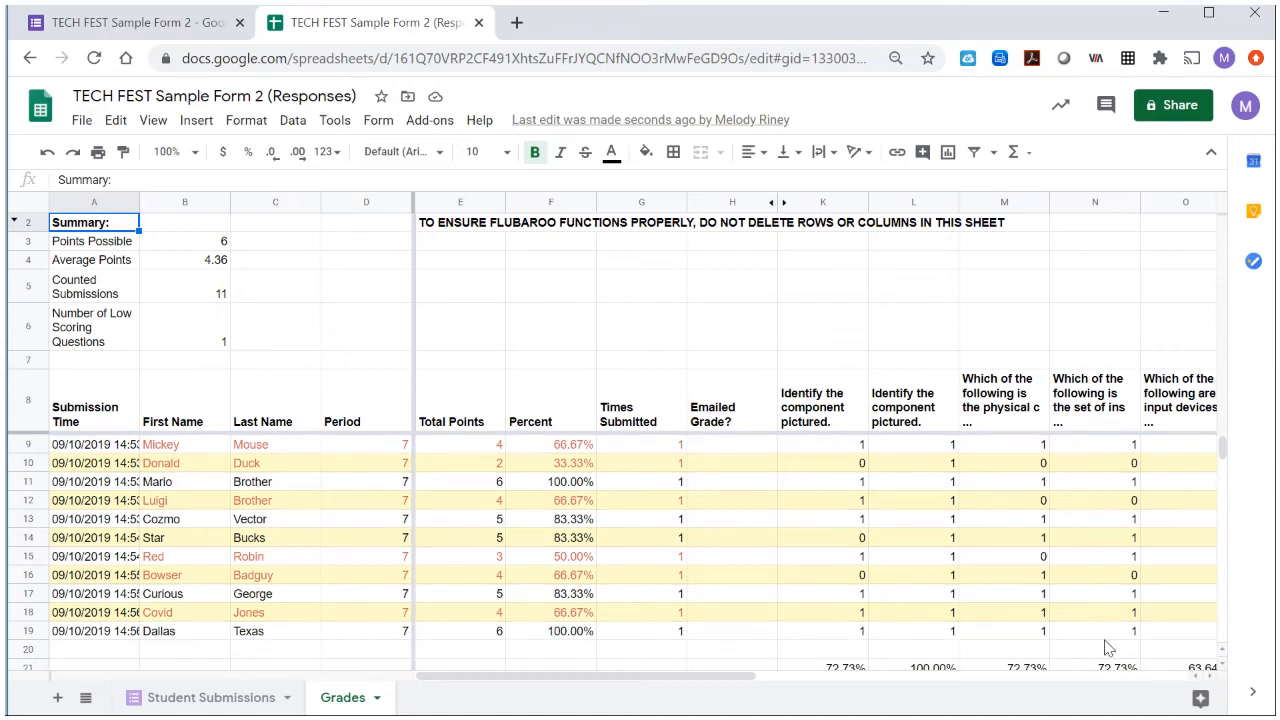
# Step: Add a filter to header row 8 of the Grades sheet and sort the submissions by Last Name A → Z
pyautogui.scroll(-2, 1110, 648)
pyautogui.moveTo(755, 684); pyautogui.dragTo(849, 680)
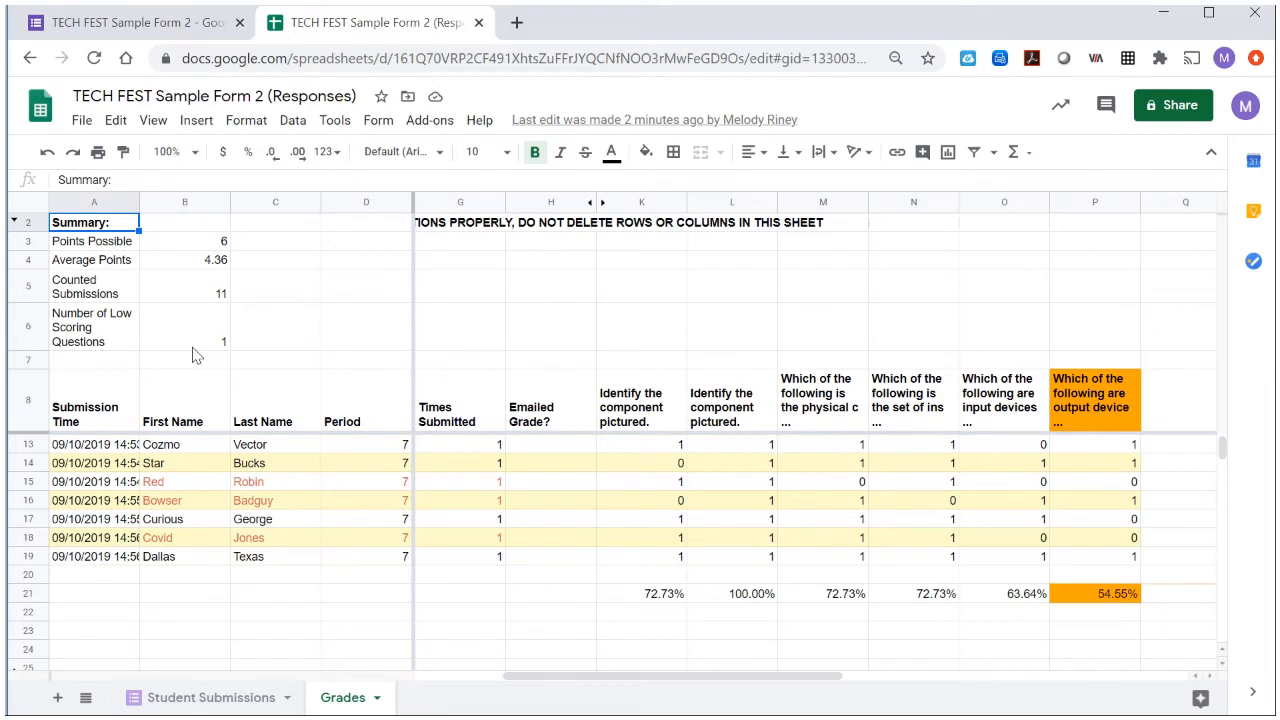
pyautogui.scroll(2, 390, 488)
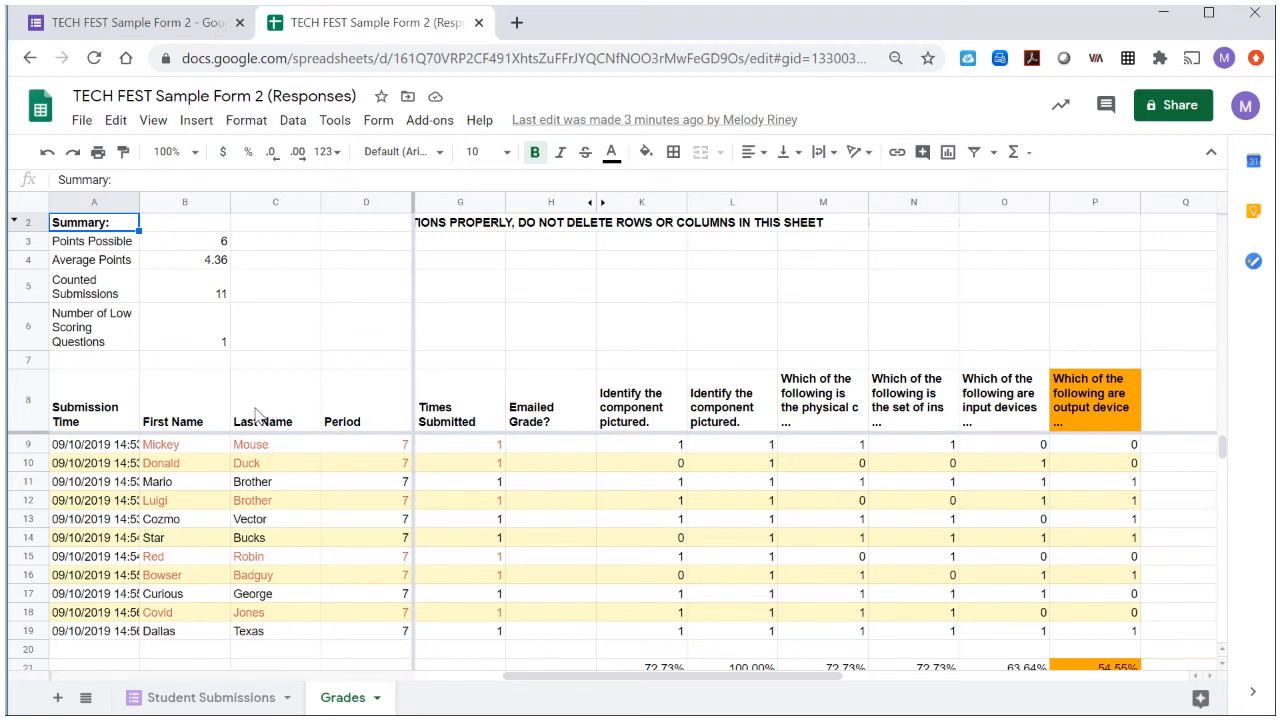
pyautogui.click(301, 405)
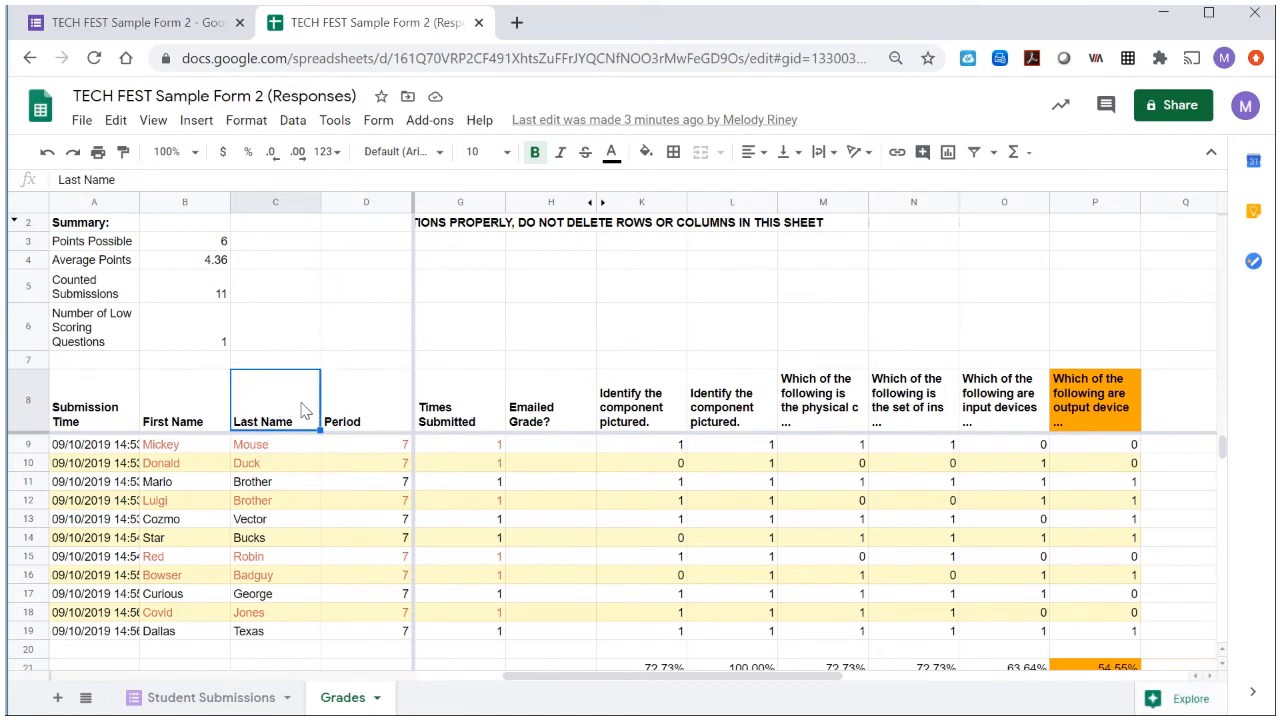
pyautogui.click(975, 153)
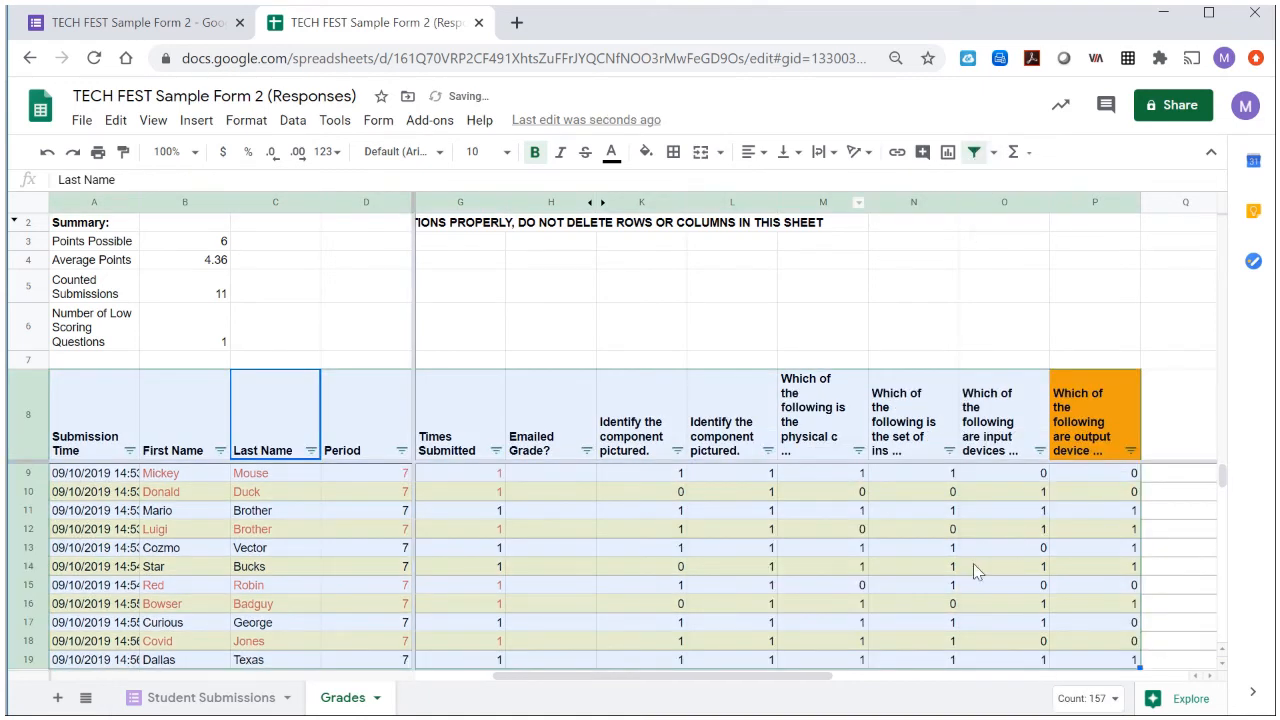
pyautogui.click(310, 451)
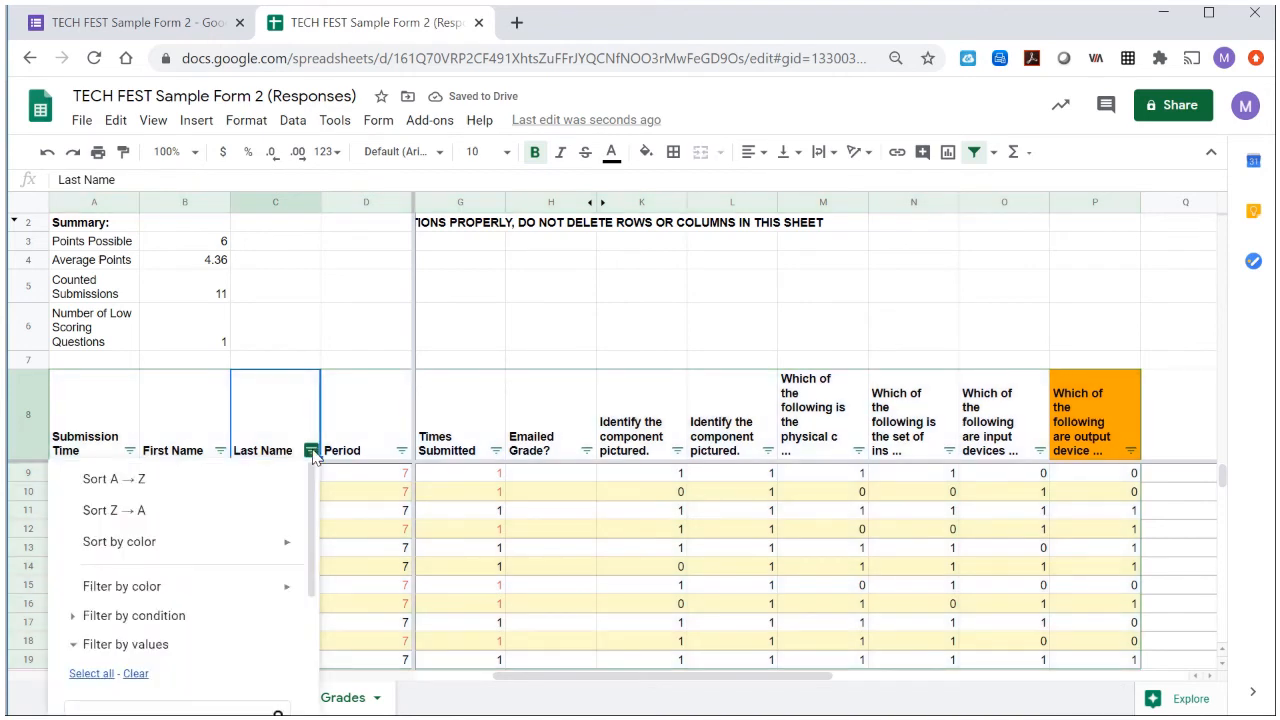
pyautogui.click(255, 478)
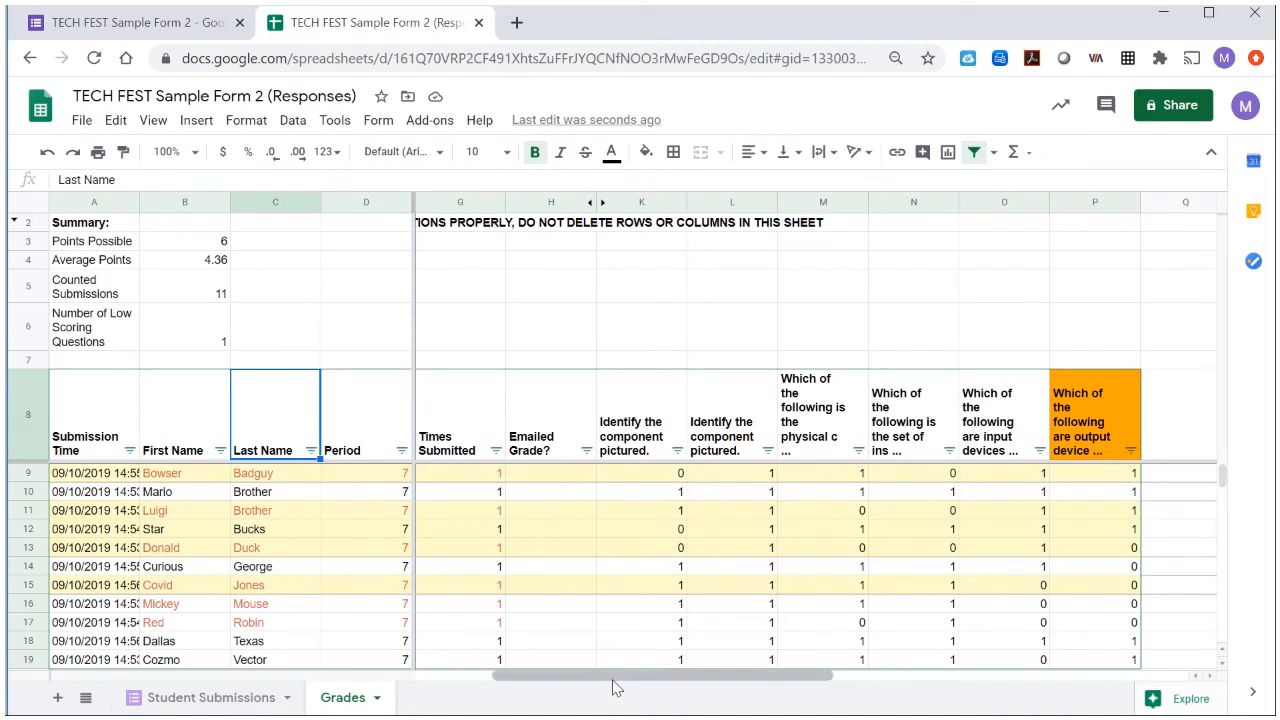
# Step: Sort the graded submissions by the Percent column A → Z
pyautogui.moveTo(614, 677); pyautogui.dragTo(530, 678)
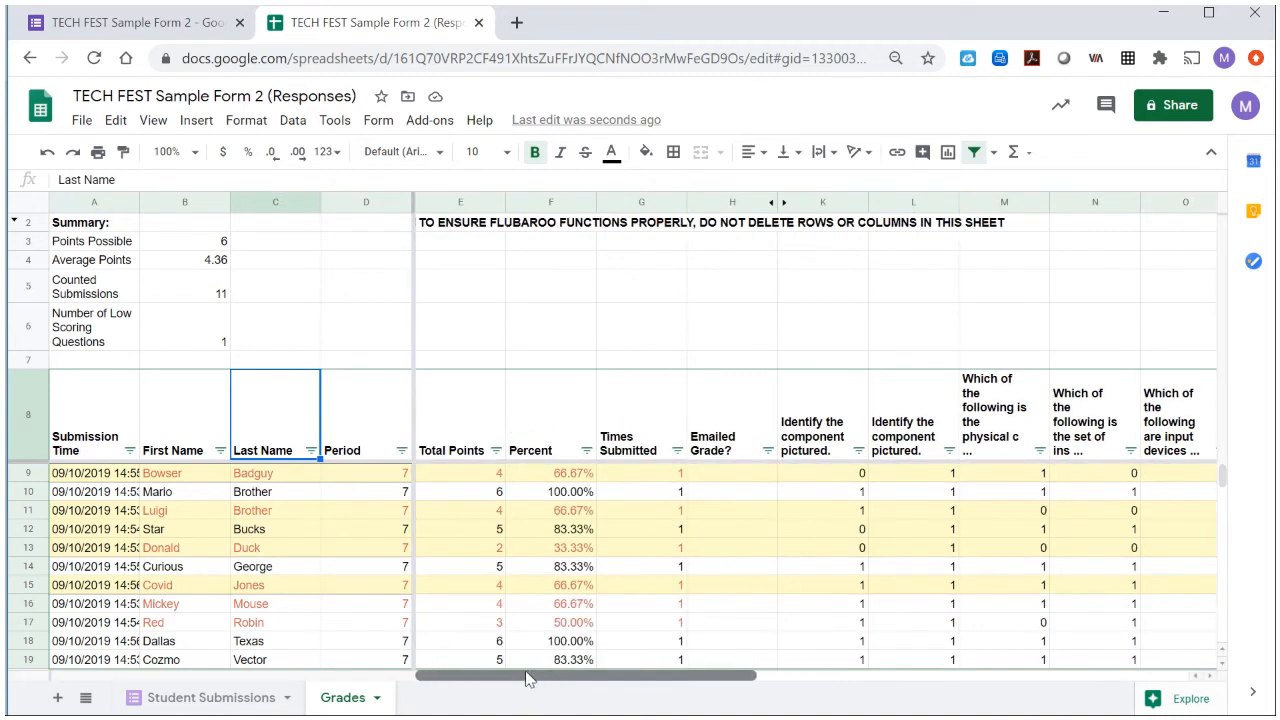
pyautogui.click(587, 450)
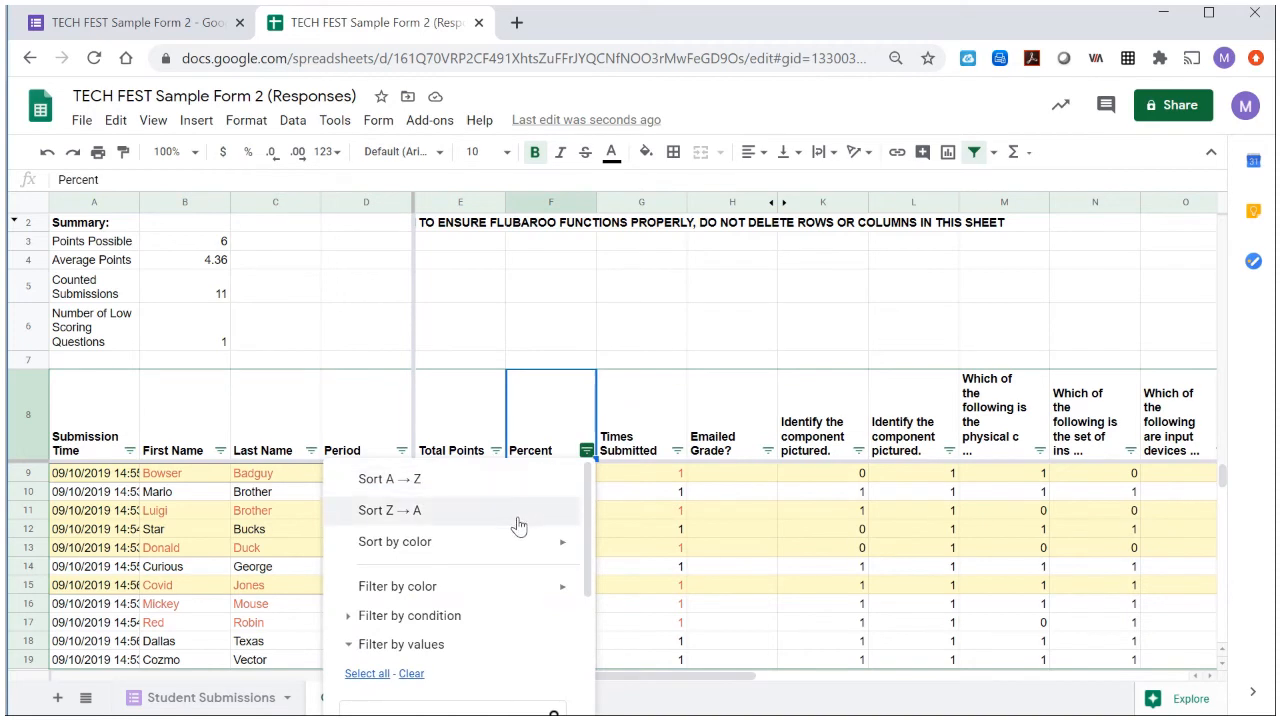
pyautogui.click(512, 482)
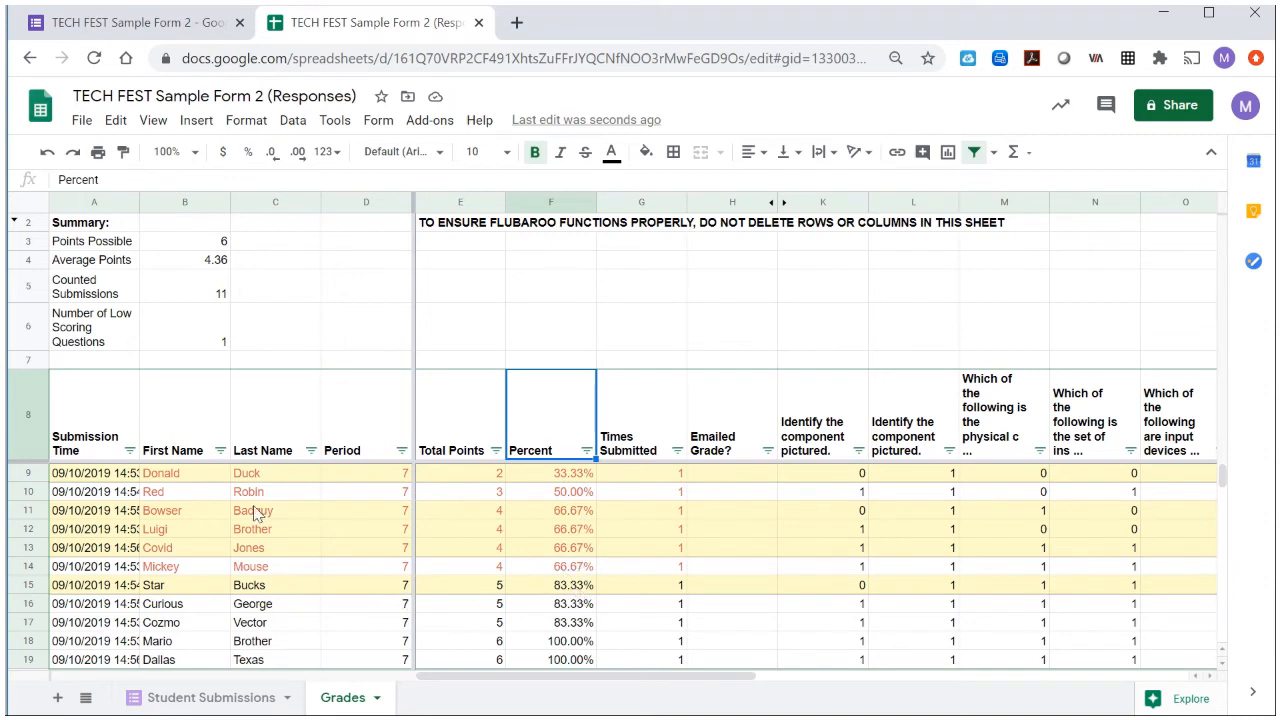
# Step: Sort the submissions by the component question in column K, A → Z, and select its zero scores
pyautogui.click(311, 452)
pyautogui.click(858, 451)
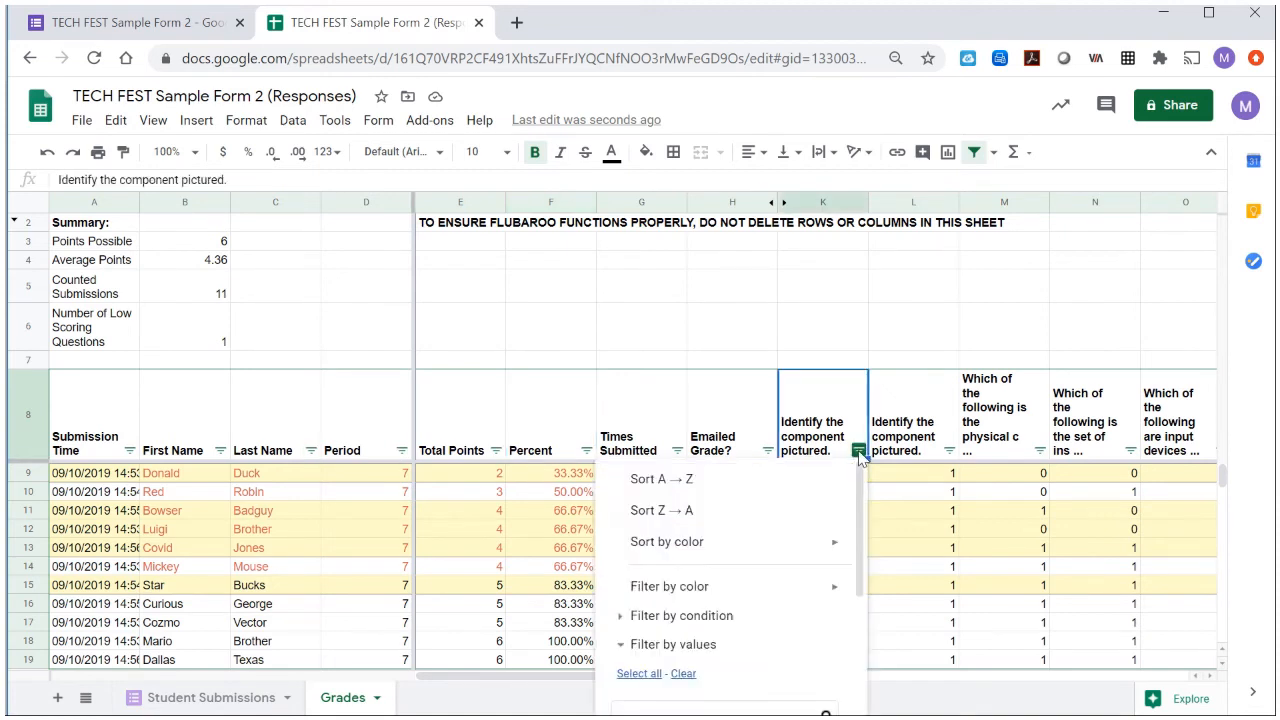
pyautogui.click(770, 483)
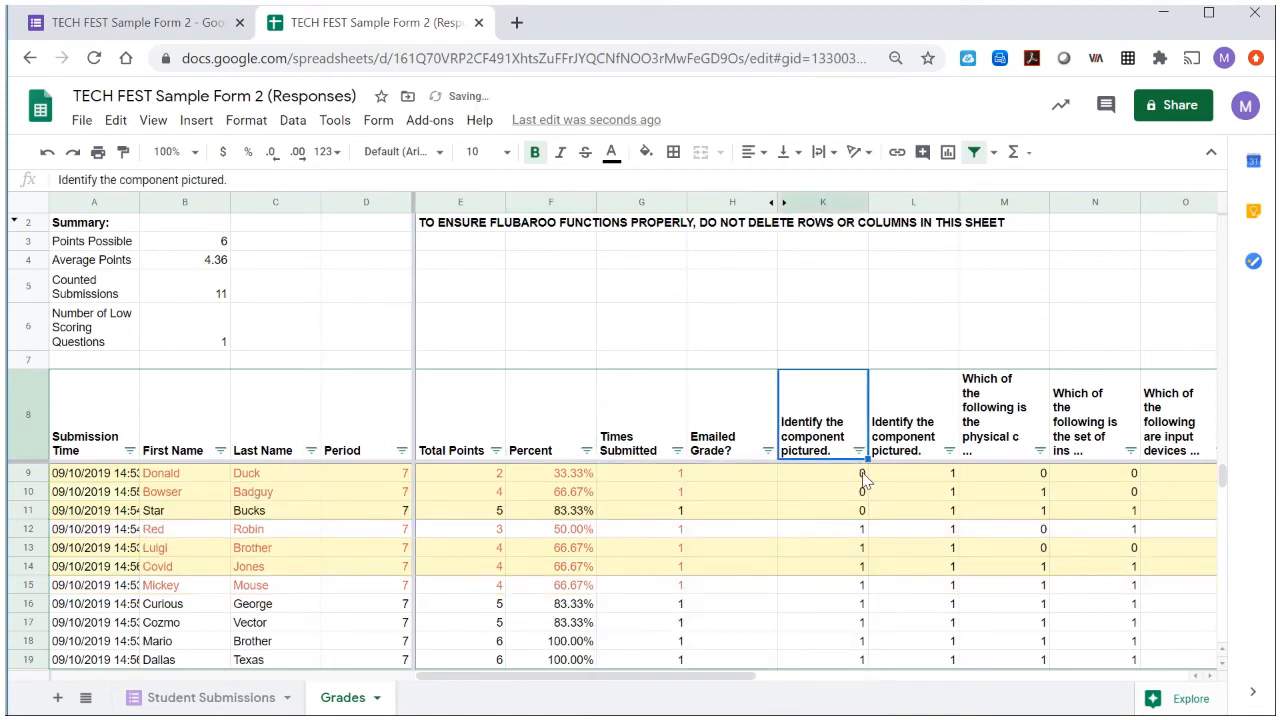
pyautogui.moveTo(862, 477); pyautogui.dragTo(848, 521)
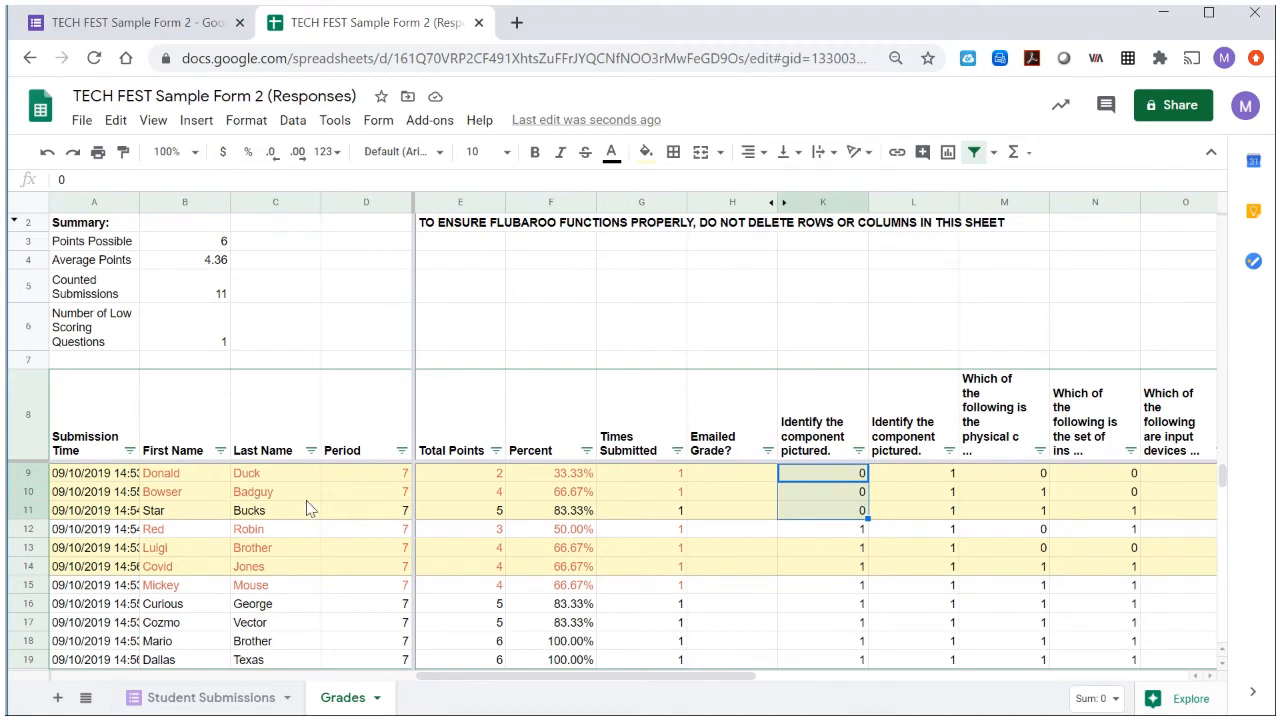
# Step: Sort the submissions by the physical component question in column M, A → Z, and check the question percentages in row 21
pyautogui.click(1040, 450)
pyautogui.click(990, 480)
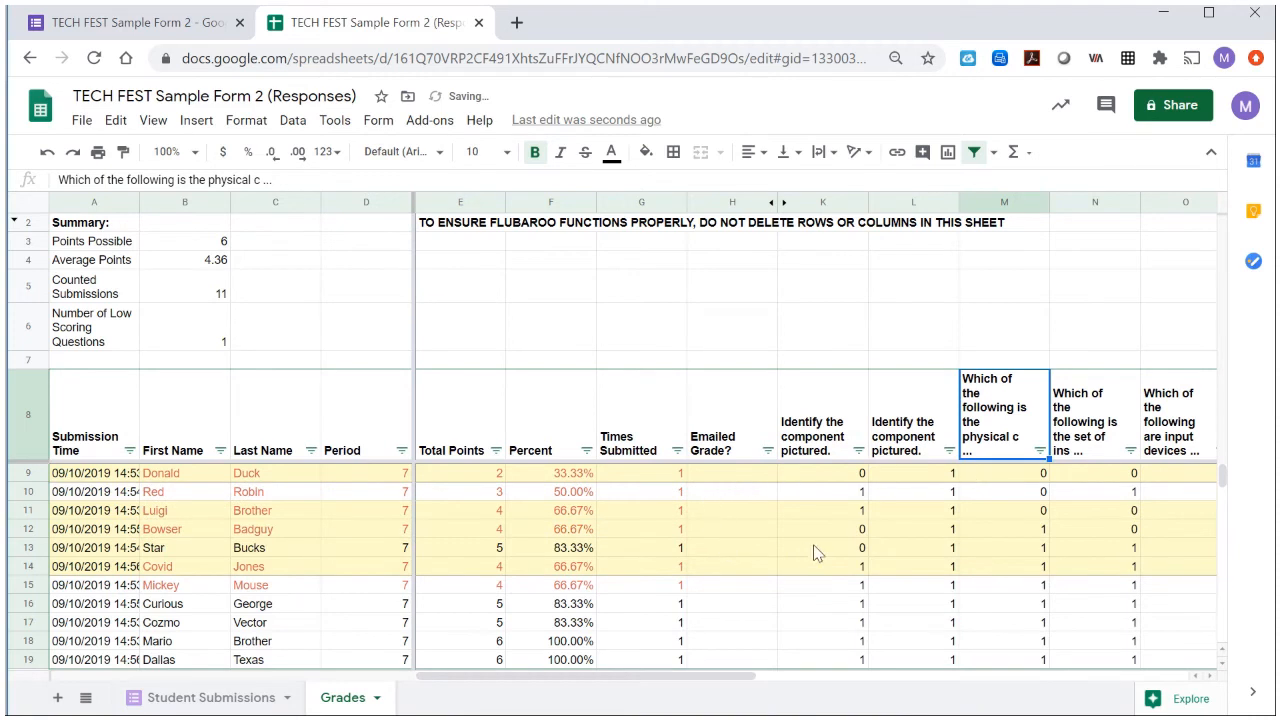
pyautogui.scroll(-2, 812, 549)
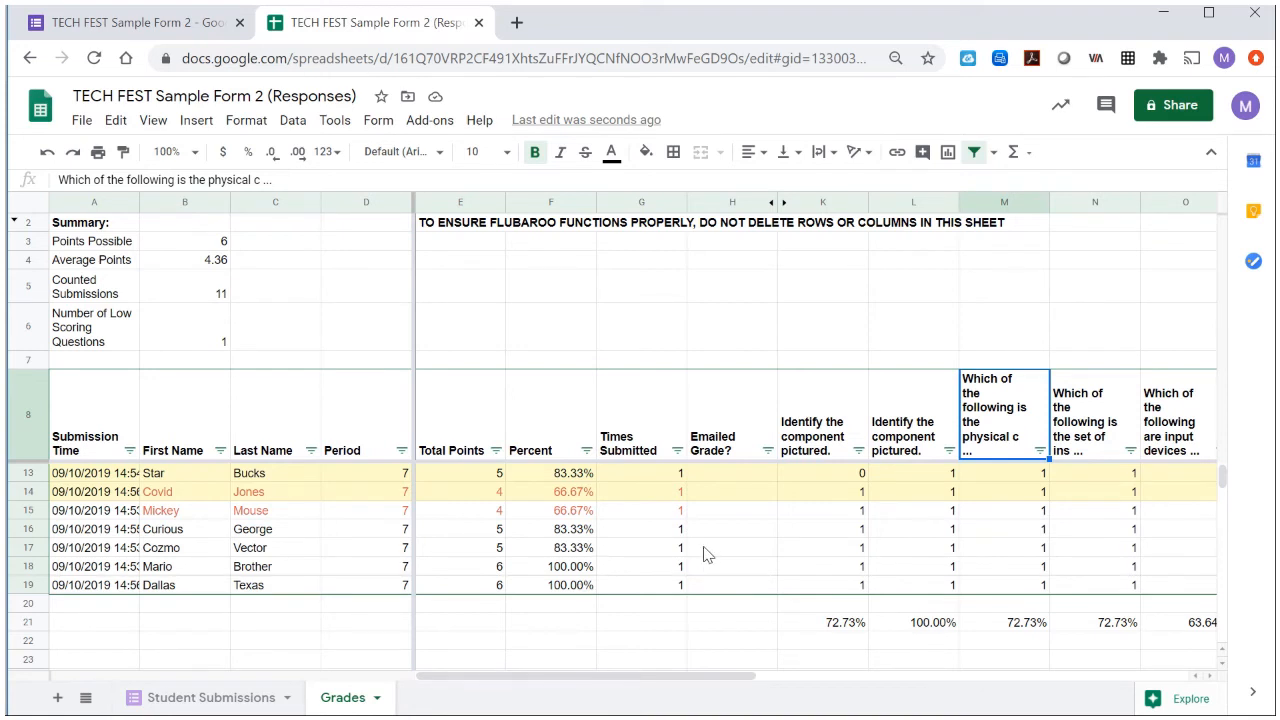
# Step: Review the TECH FEST Sample OE Question form down to its short-answer question "How is data written onto a CD or DVD?"
pyautogui.scroll(2, 706, 555)
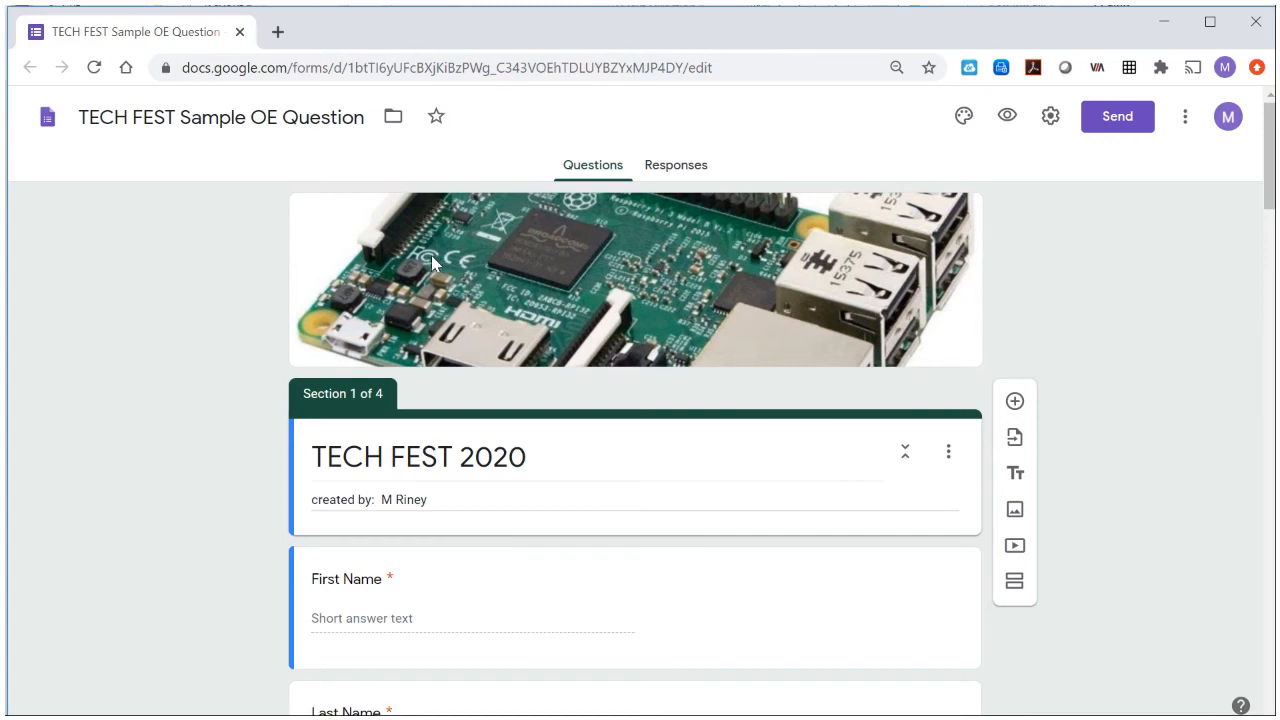
pyautogui.scroll(-2, 431, 255)
pyautogui.scroll(2, 431, 255)
pyautogui.scroll(-1, 1119, 195)
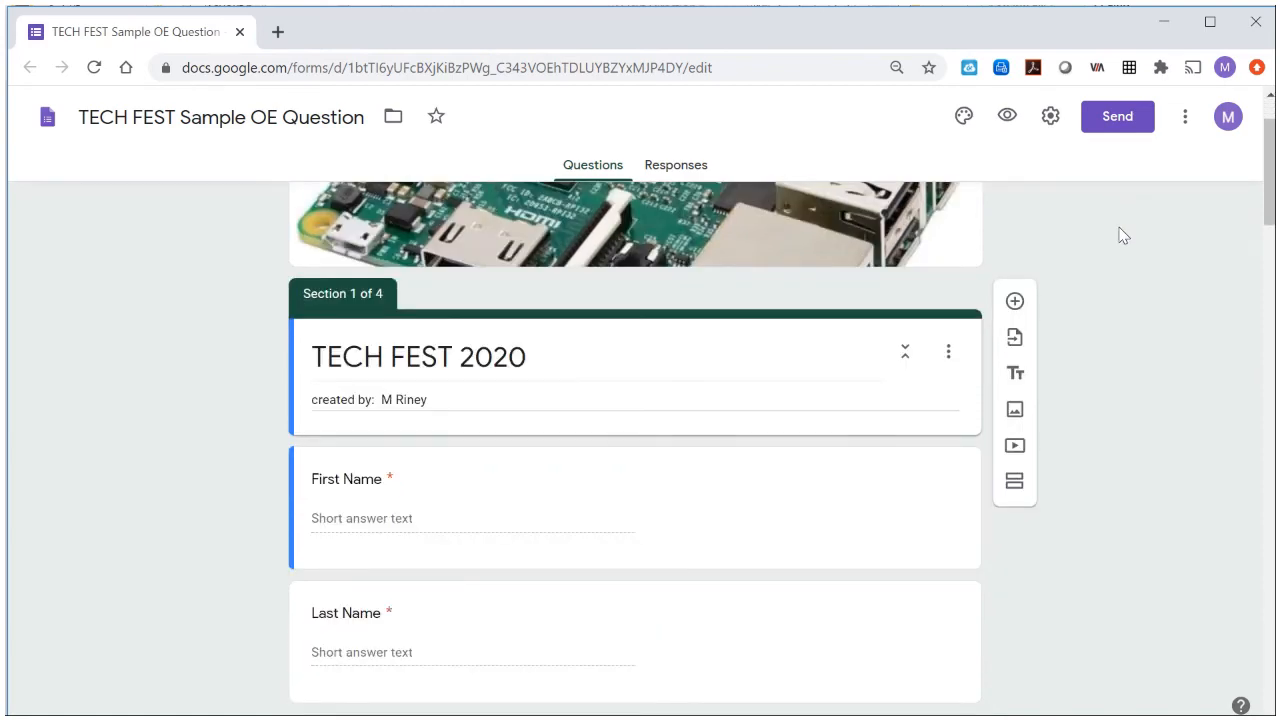
pyautogui.scroll(-5, 1119, 235)
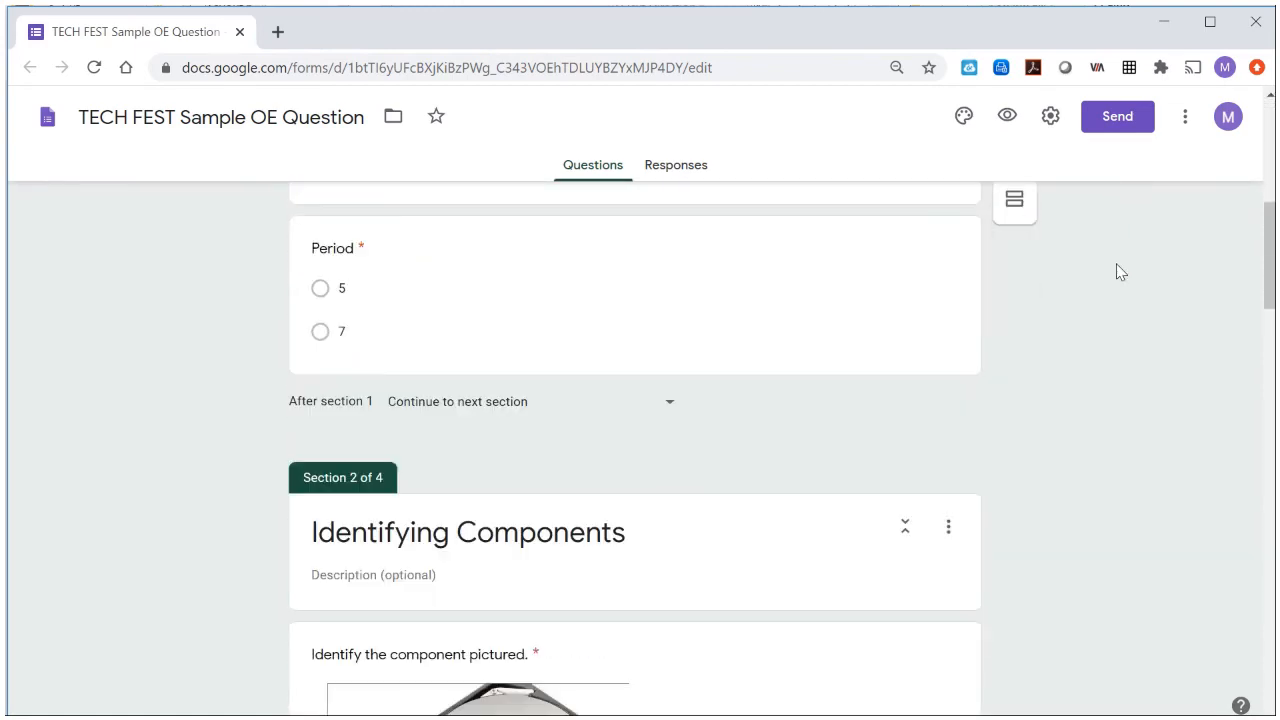
pyautogui.scroll(-18, 1118, 290)
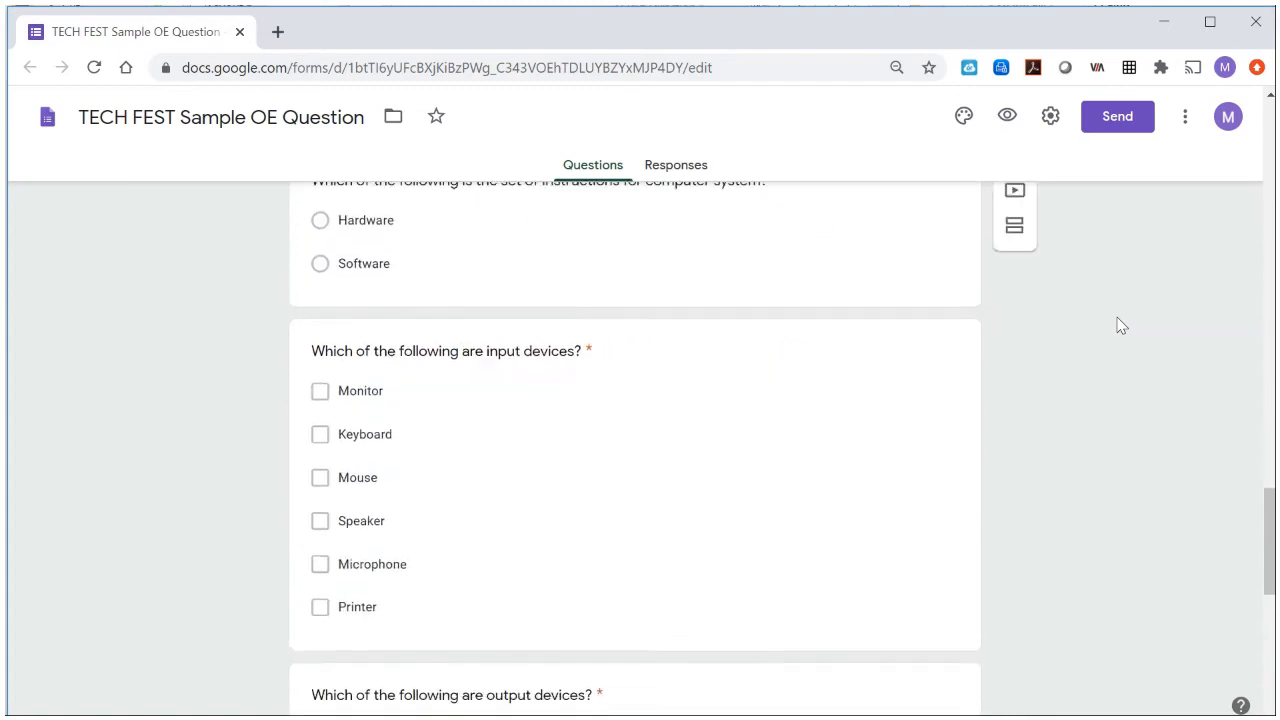
pyautogui.scroll(-4, 1118, 324)
pyautogui.scroll(1, 871, 557)
pyautogui.scroll(-1, 1062, 562)
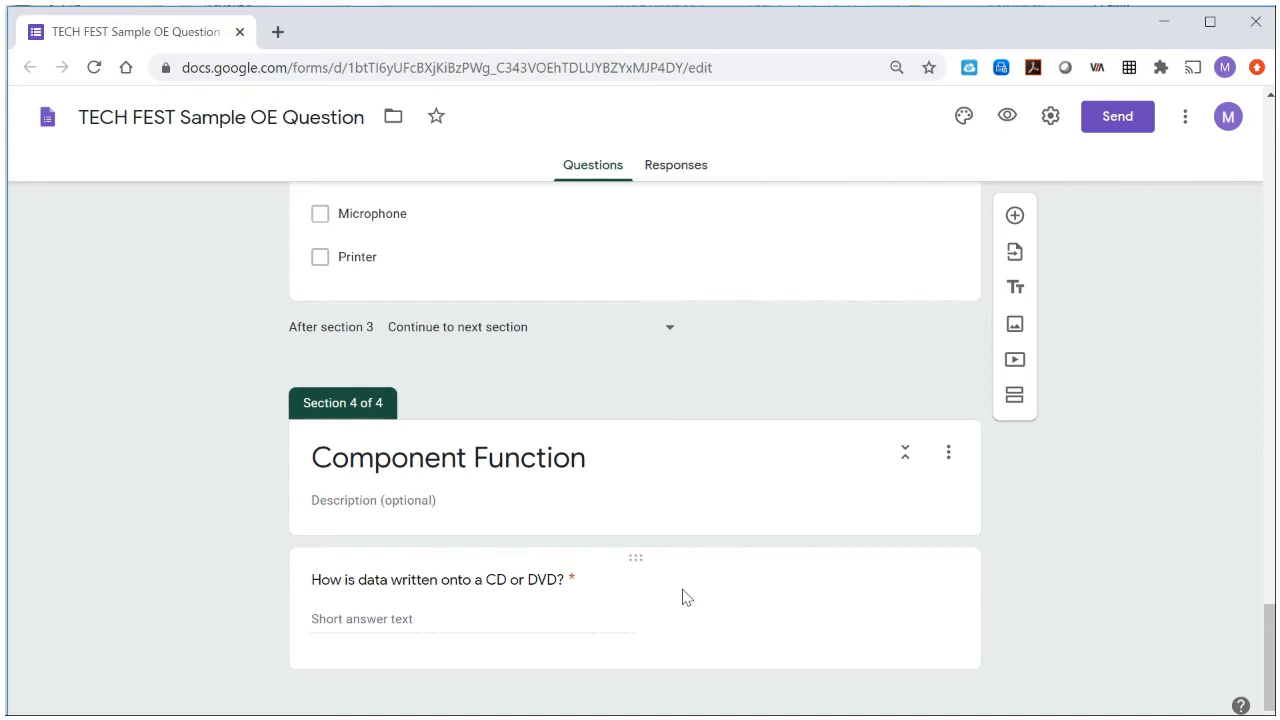
pyautogui.click(682, 597)
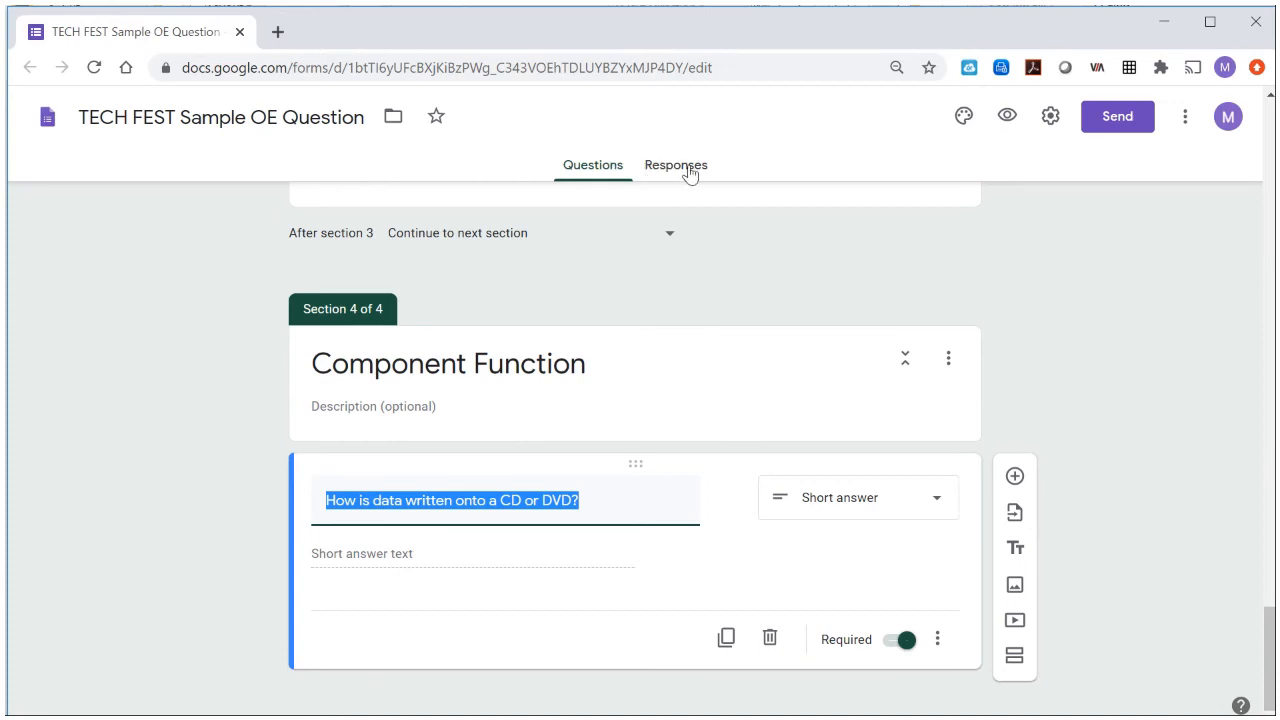
# Step: Preview the form, enter KEY as both last and first name, choose Period 5, and continue to Identifying Components
pyautogui.click(1008, 118)
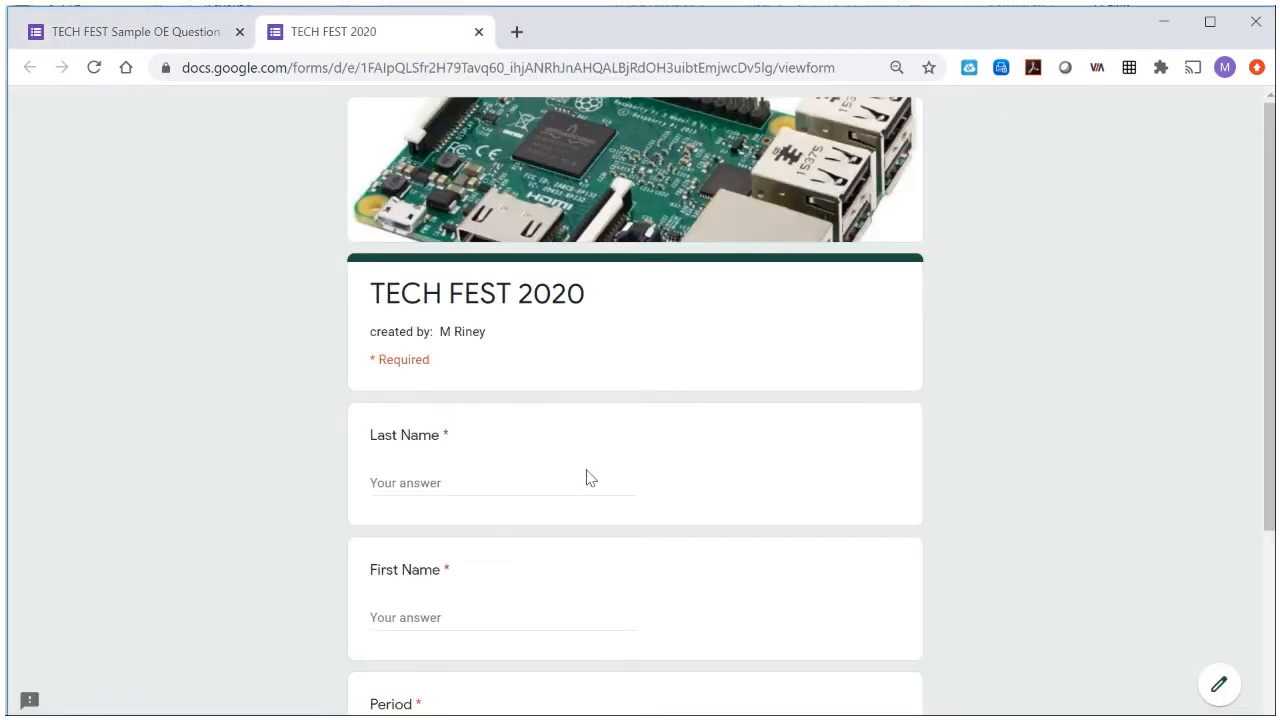
pyautogui.click(497, 490)
pyautogui.write('KEY')
pyautogui.press('Tab')
pyautogui.write('KE')
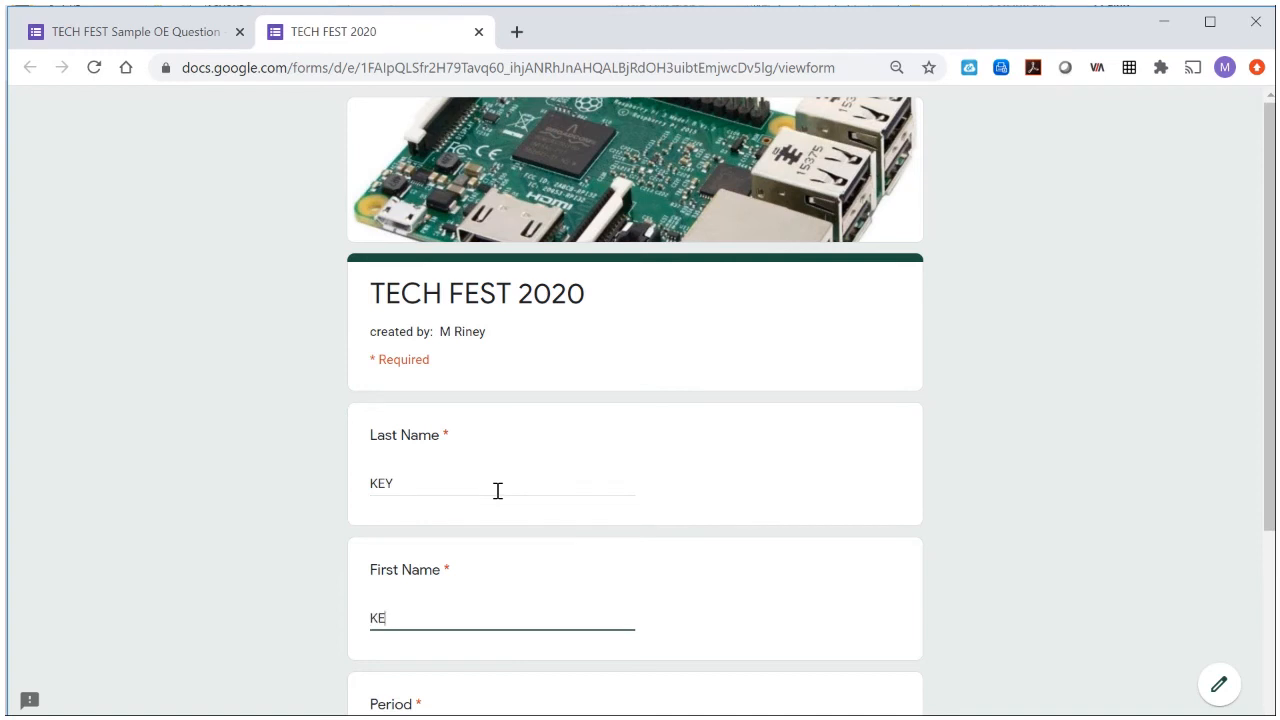
pyautogui.write('Y')
pyautogui.press('Tab')
pyautogui.press('space')
pyautogui.press('Tab')
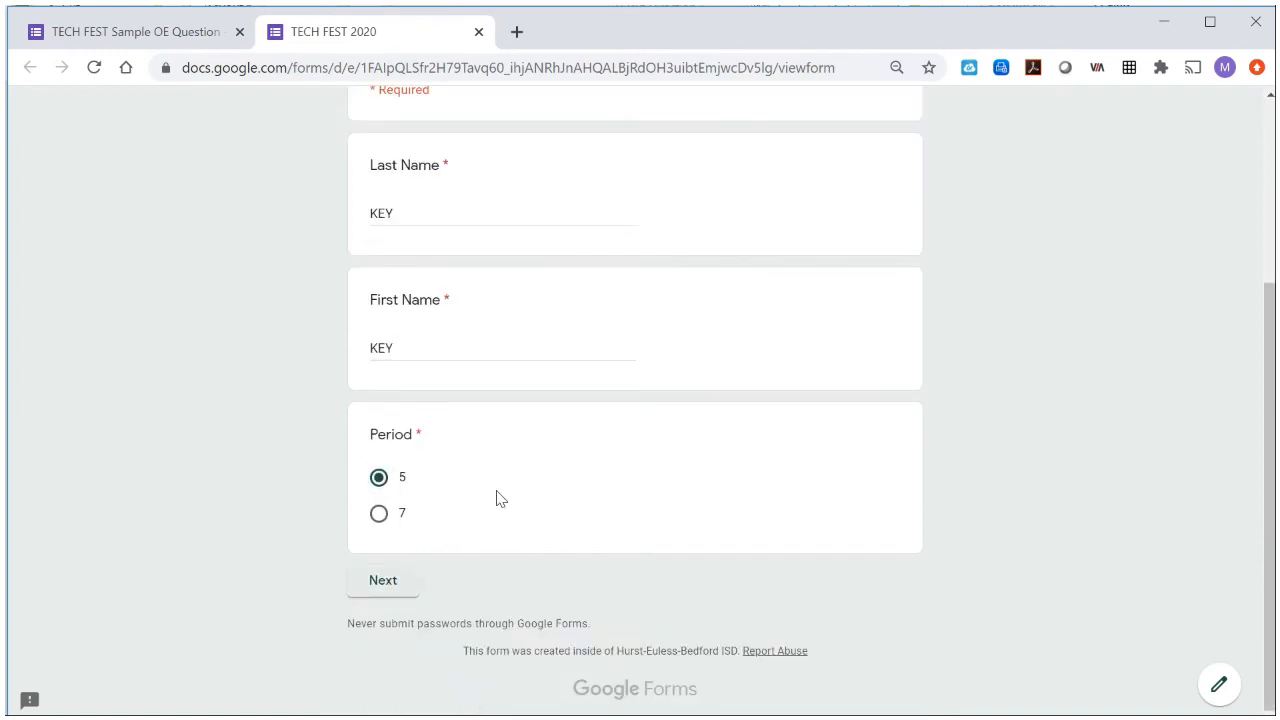
pyautogui.press('Return')
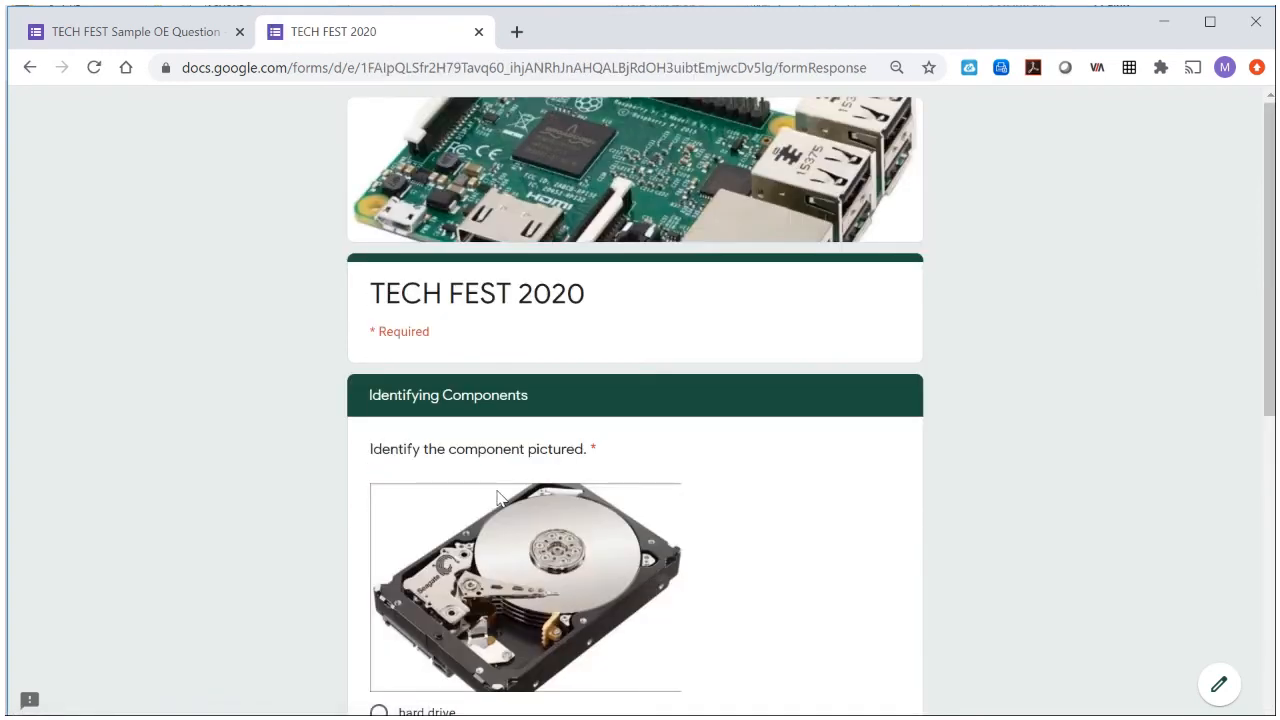
# Step: Identify the first pictured component as hard drive and the second as RAM, and continue to Understanding Components
pyautogui.scroll(-2, 498, 500)
pyautogui.click(436, 614)
pyautogui.scroll(-1, 458, 592)
pyautogui.scroll(-5, 458, 592)
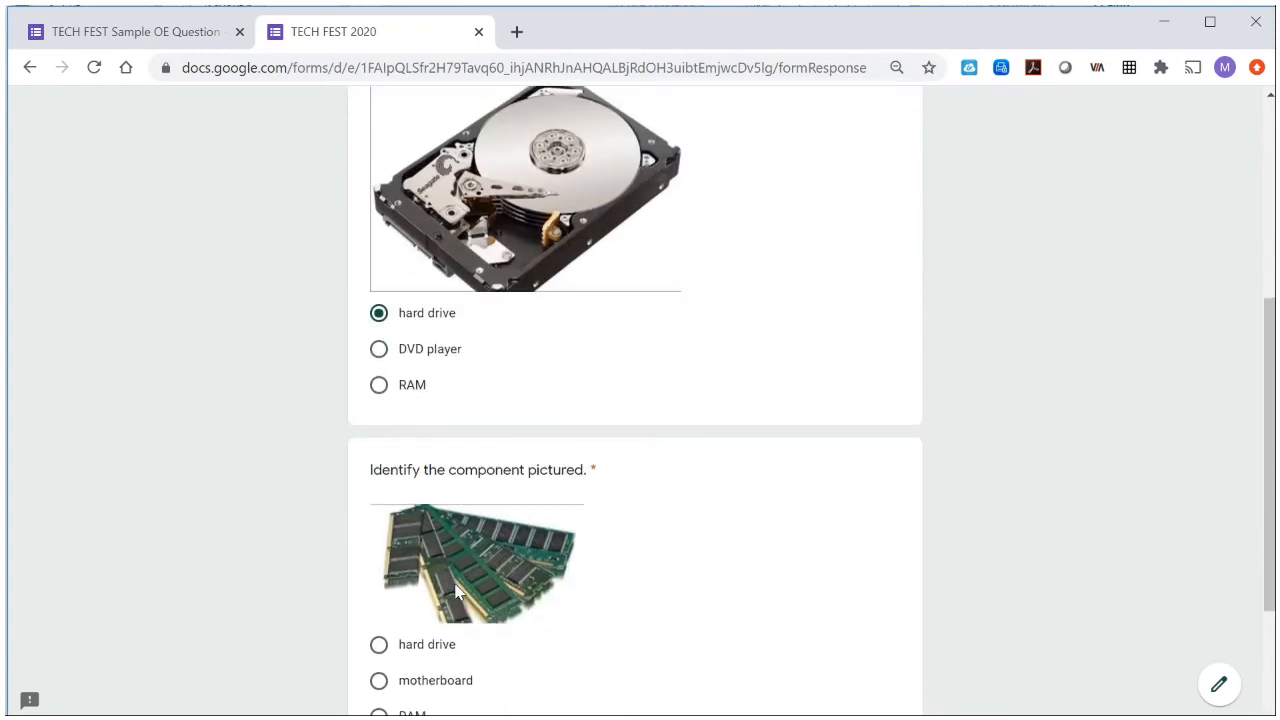
pyautogui.click(413, 518)
pyautogui.click(476, 591)
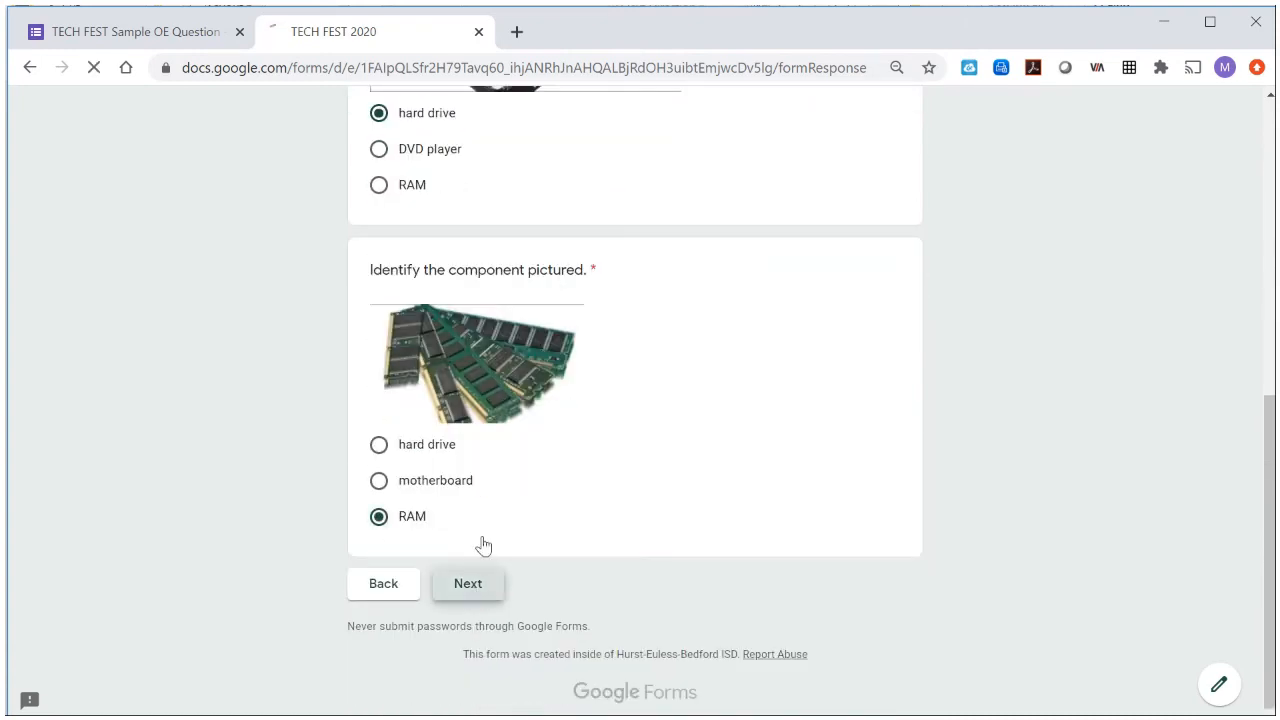
# Step: Answer Hardware for the physical component question and mark Monitor, Speaker and Printer as output devices
pyautogui.click(428, 491)
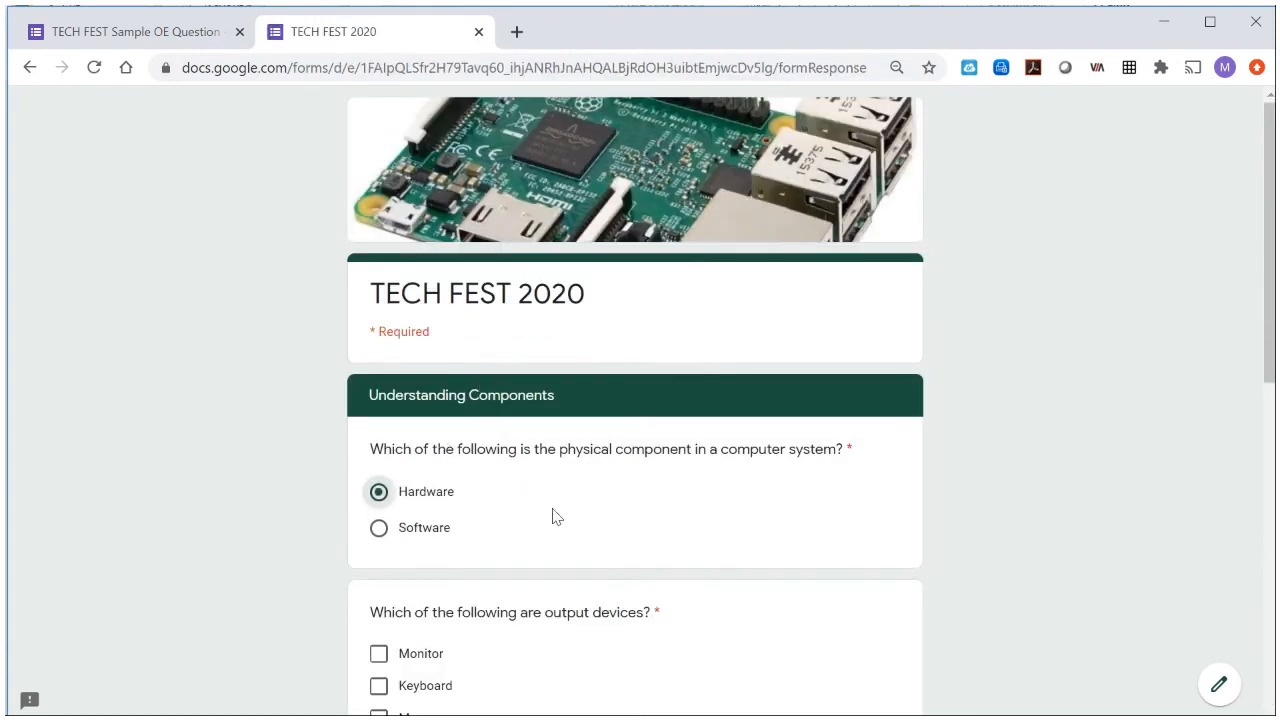
pyautogui.scroll(-3, 551, 514)
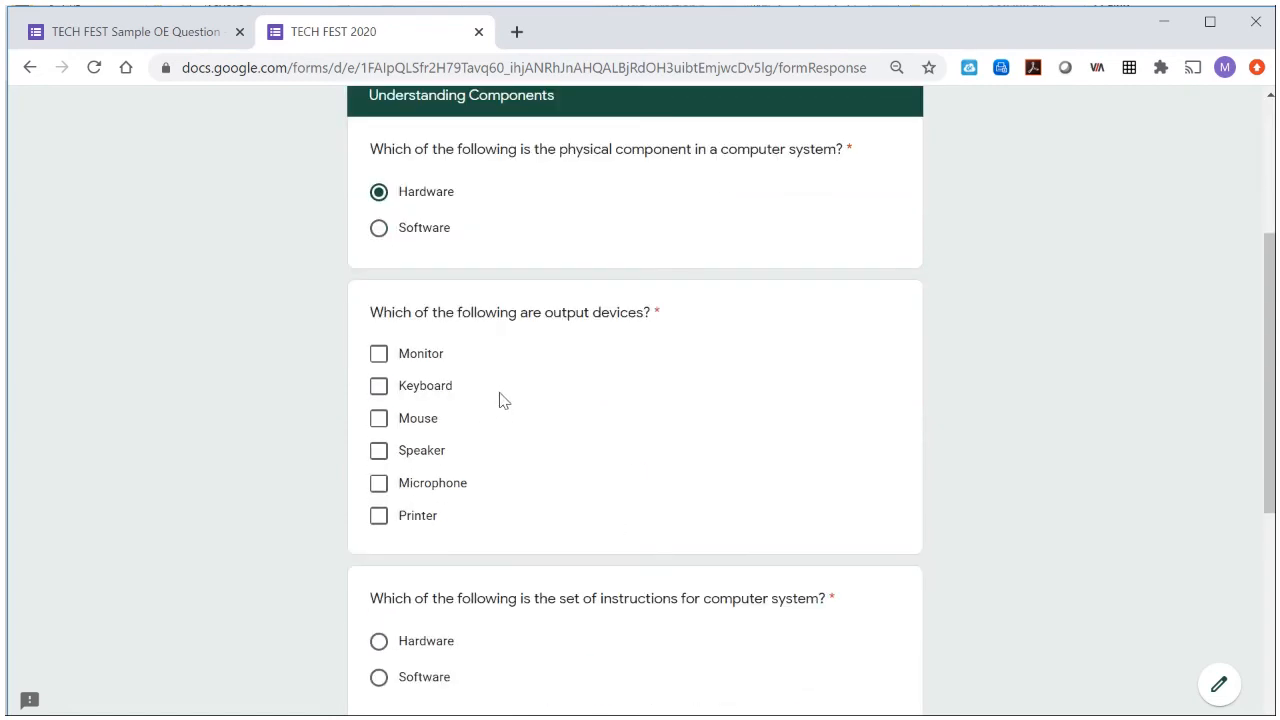
pyautogui.click(428, 358)
pyautogui.click(443, 452)
pyautogui.click(432, 518)
# Step: Answer Software for the set of instructions, mark Keyboard, Mouse and Microphone as input devices, and continue to Component Function
pyautogui.scroll(-2, 600, 514)
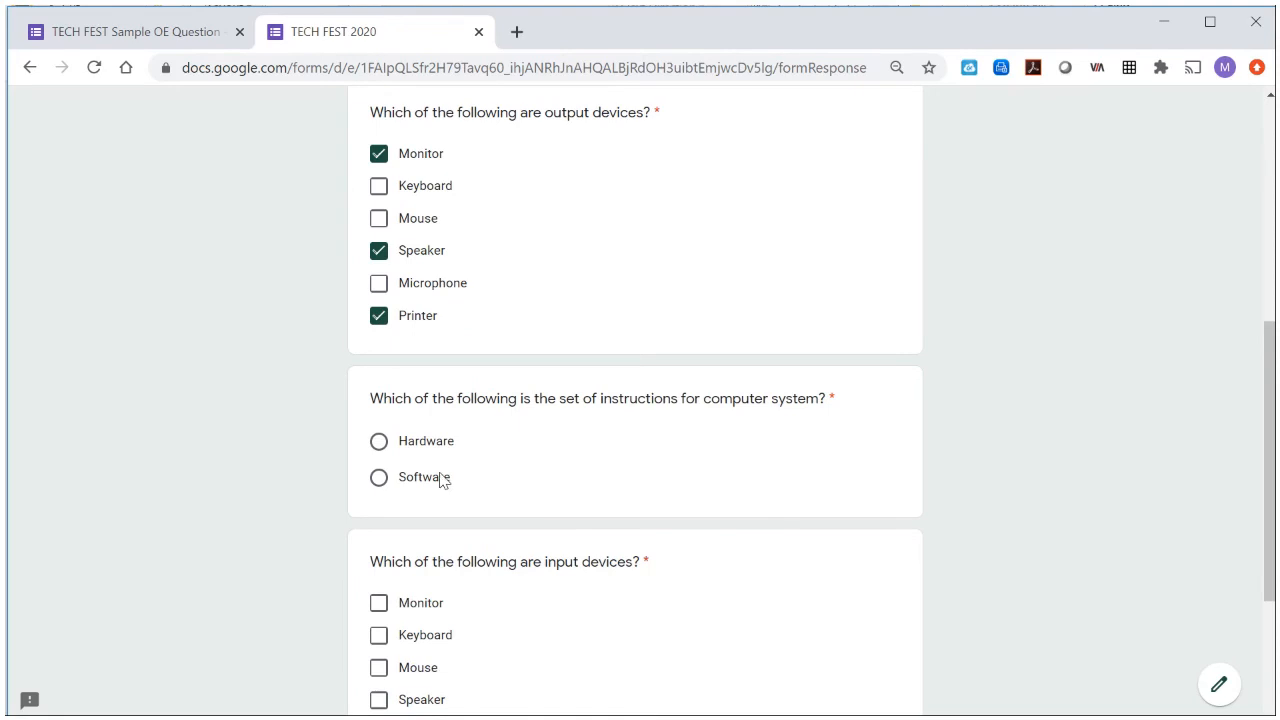
pyautogui.click(443, 477)
pyautogui.scroll(-2, 617, 494)
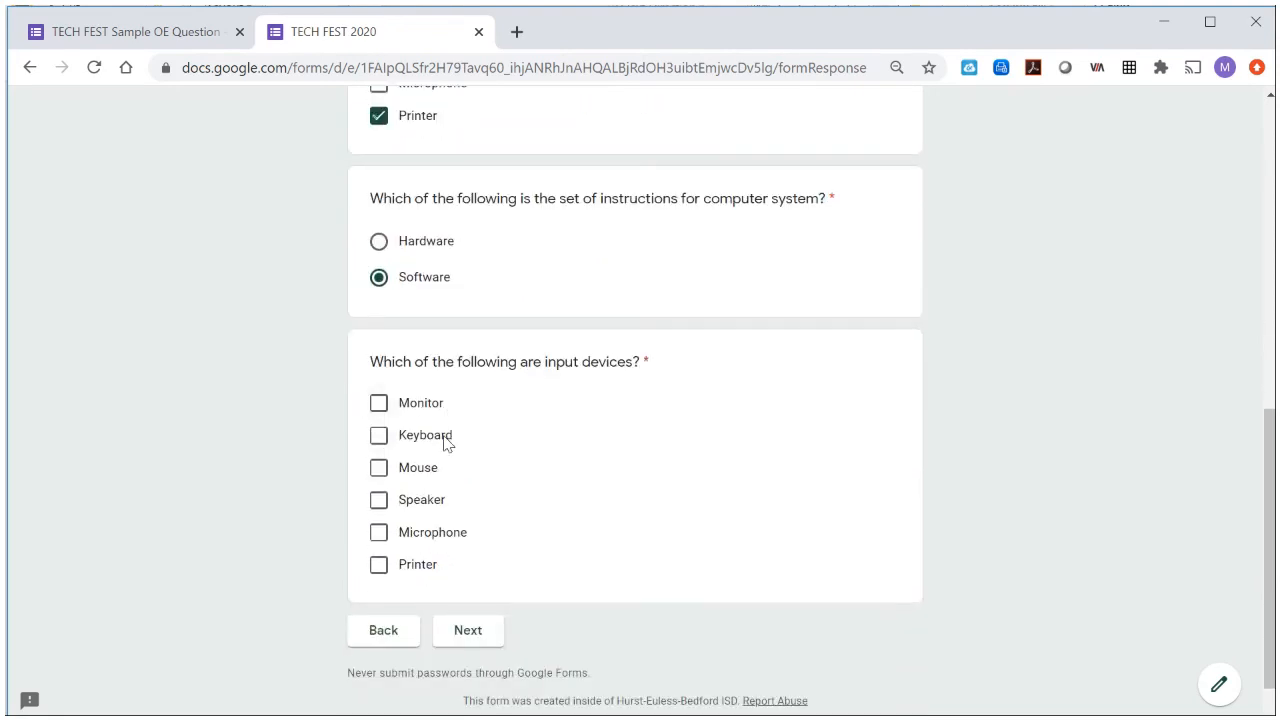
pyautogui.click(445, 440)
pyautogui.click(430, 476)
pyautogui.click(458, 535)
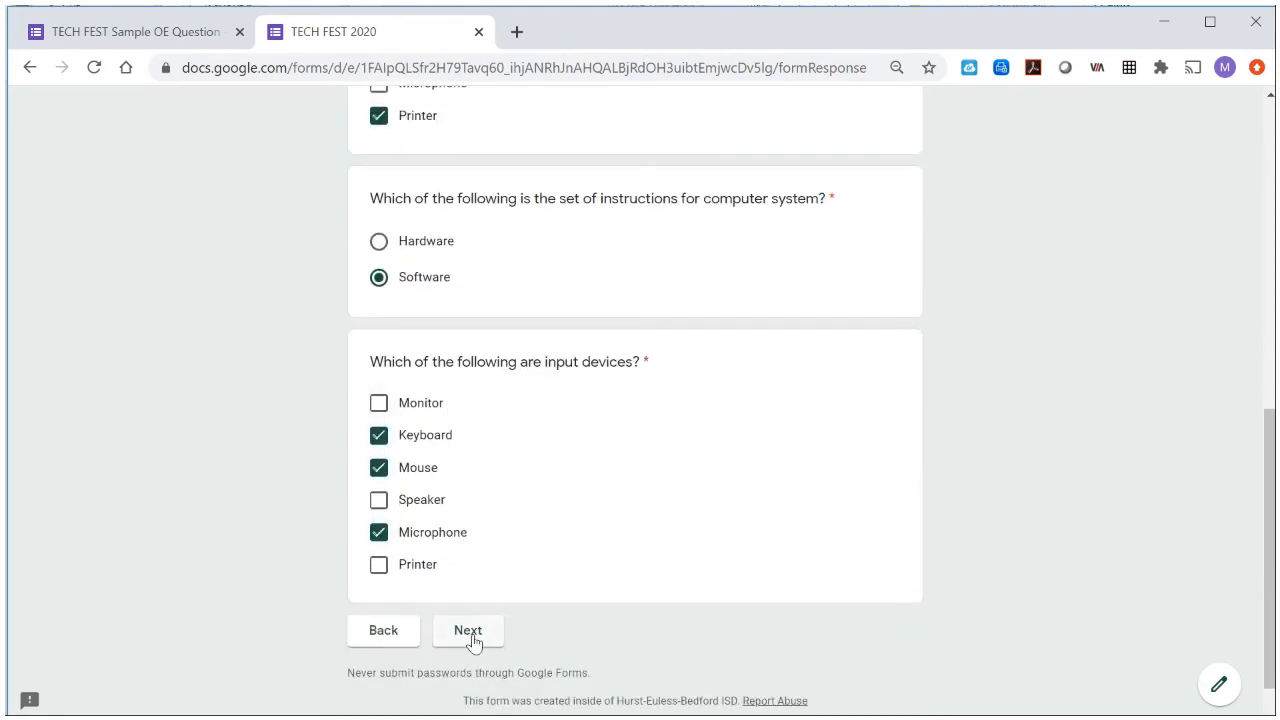
pyautogui.click(468, 630)
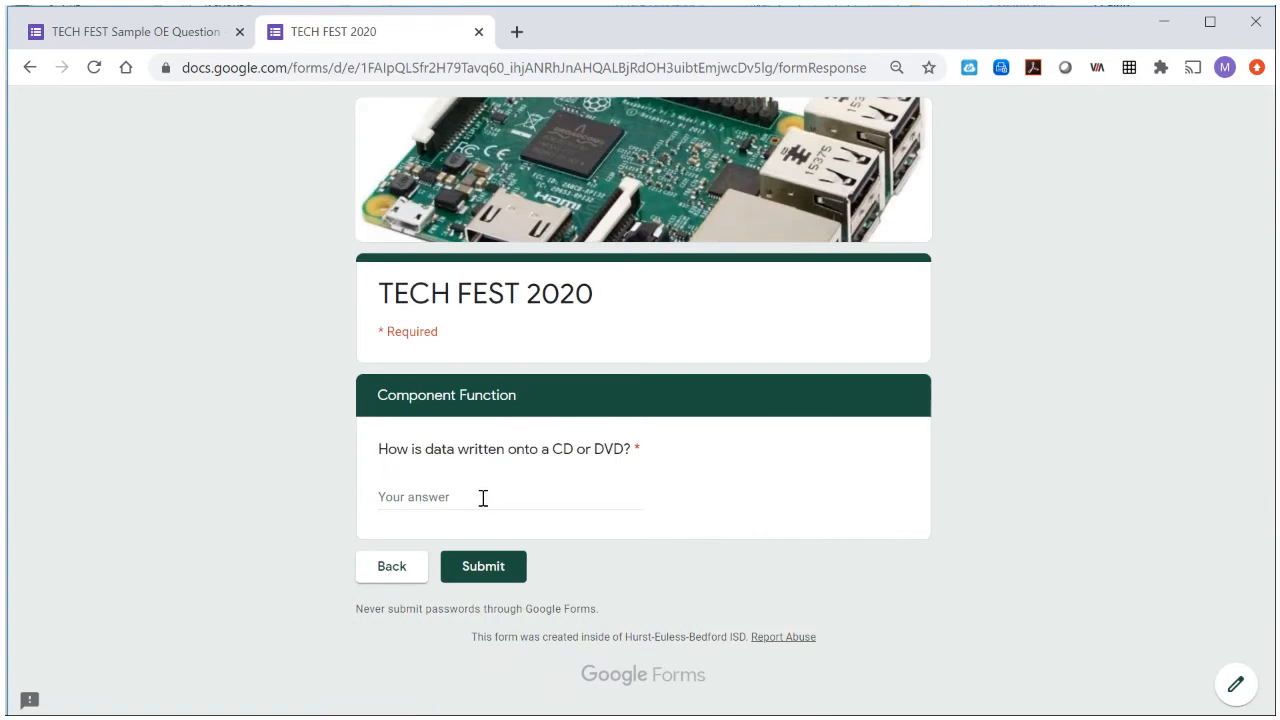
# Step: Answer the CD or DVD question with "Pits are made with a laser", submit the key, and close the preview
pyautogui.click(482, 497)
pyautogui.write('Pits are ')
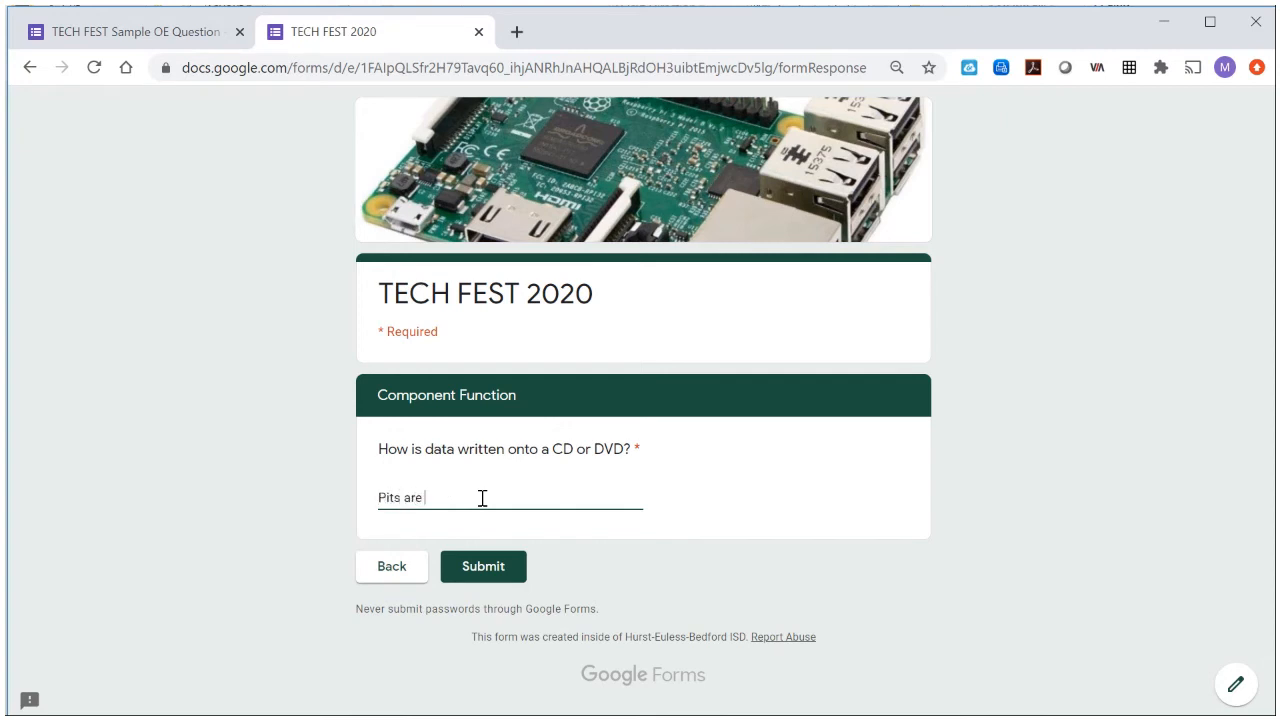
pyautogui.write('made with a laser')
pyautogui.click(485, 568)
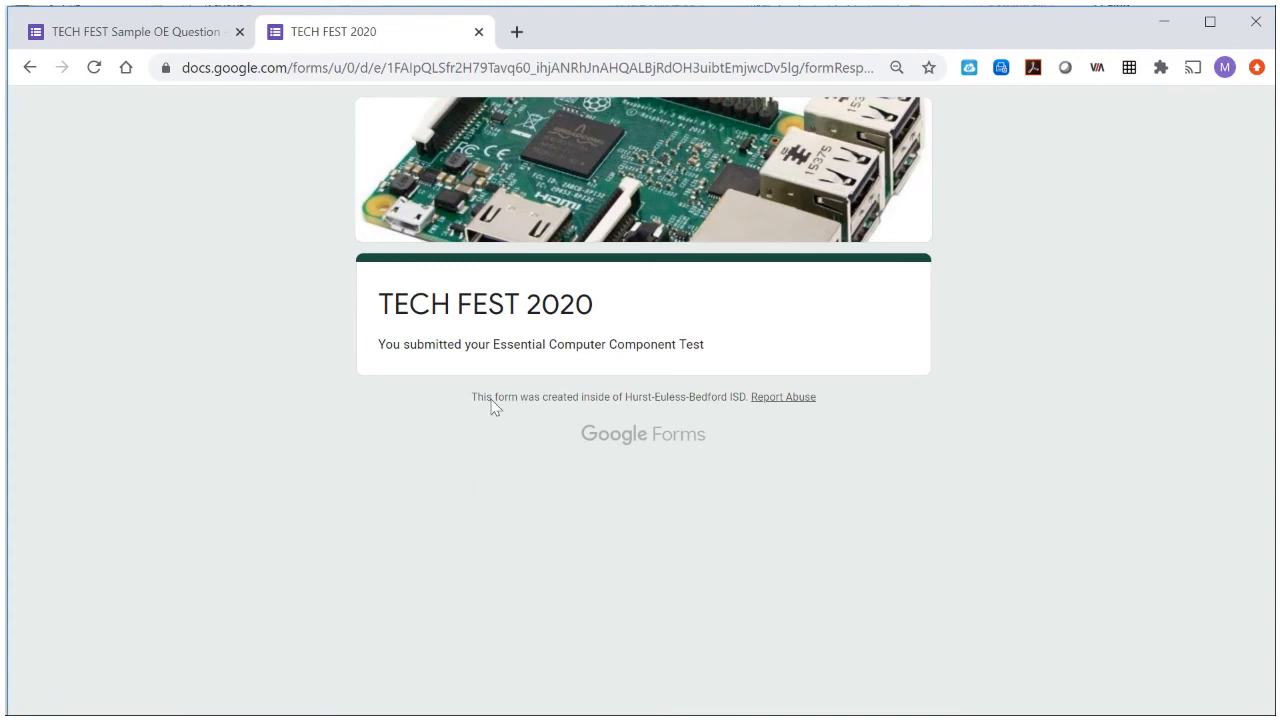
pyautogui.click(478, 31)
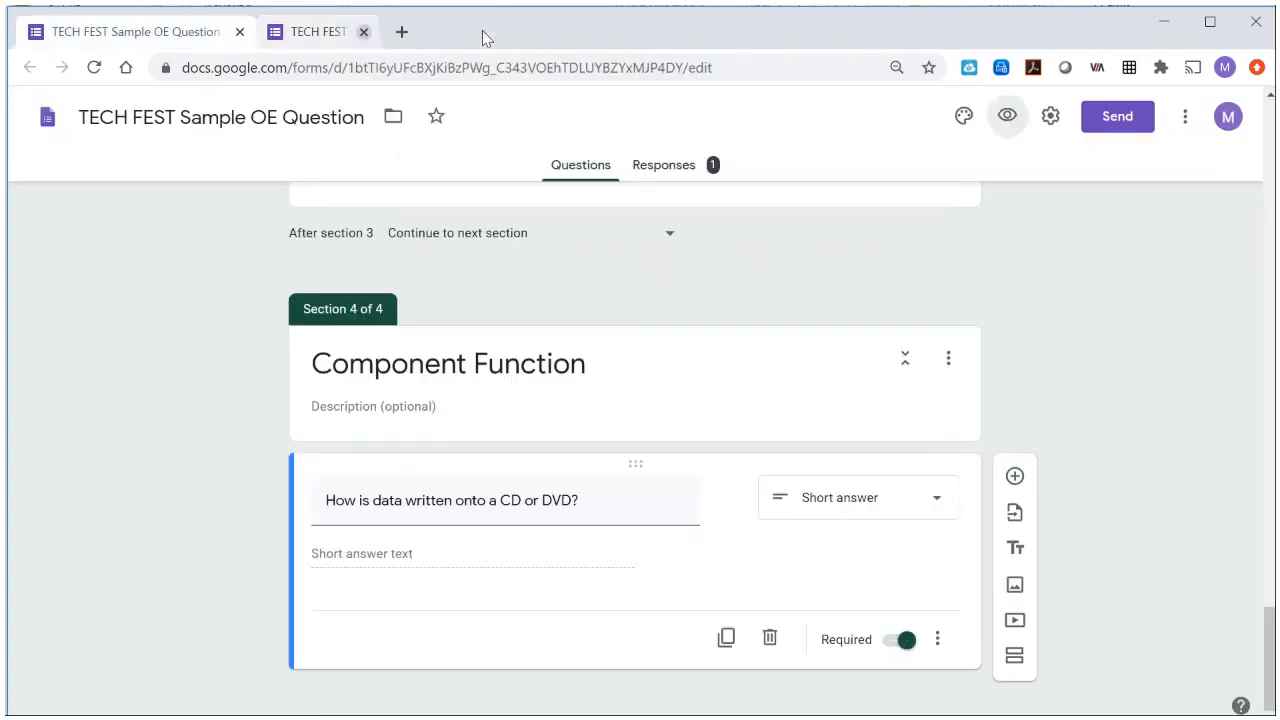
# Step: Send the form's responses to a new spreadsheet under the suggested name
pyautogui.click(692, 172)
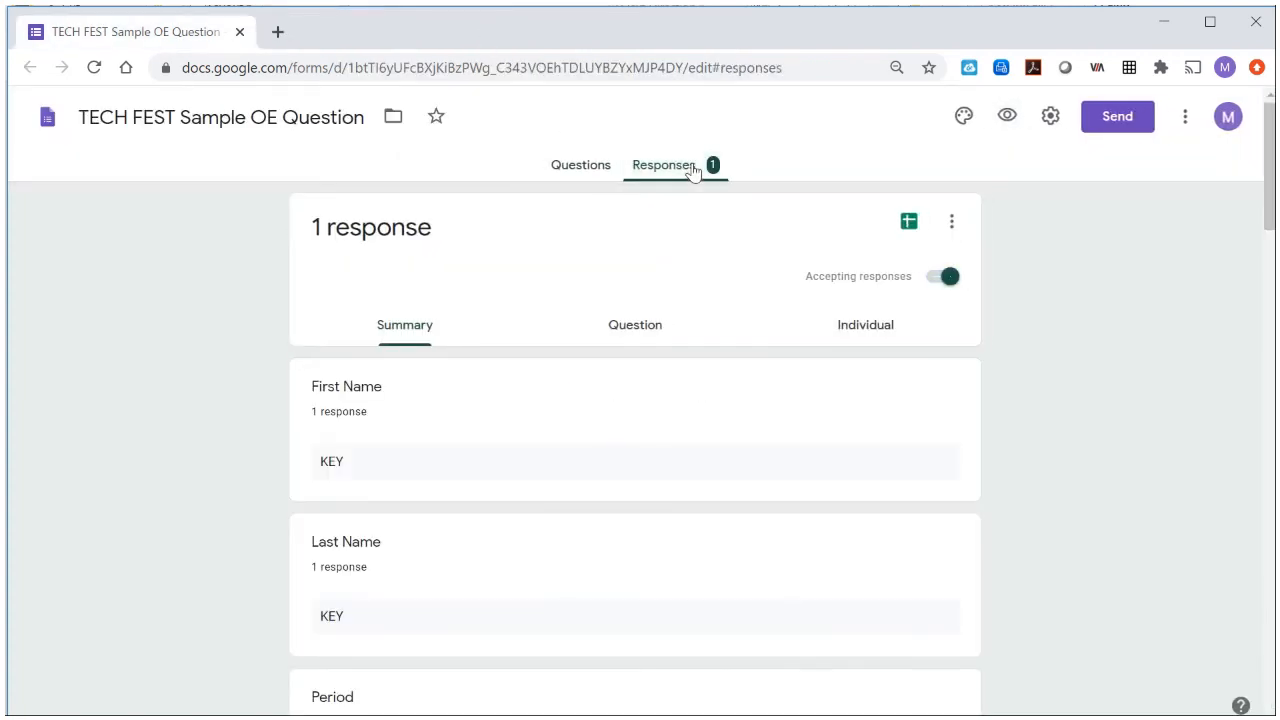
pyautogui.click(910, 231)
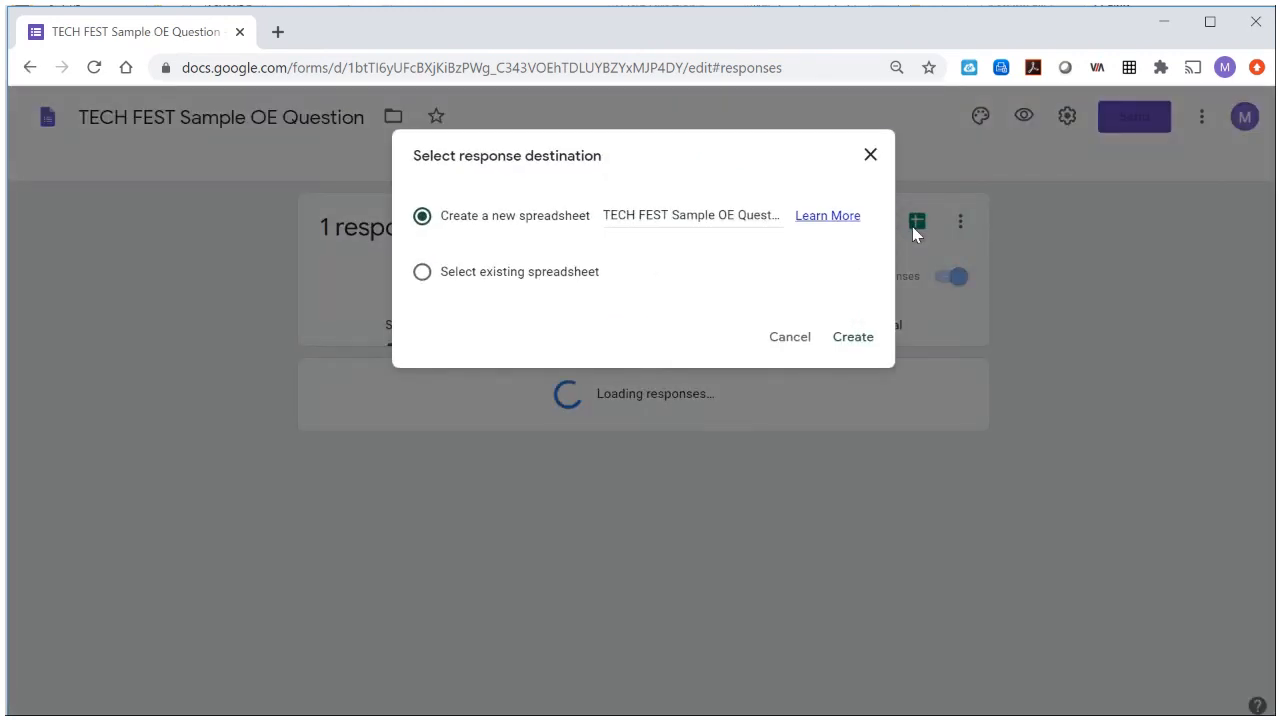
pyautogui.click(864, 336)
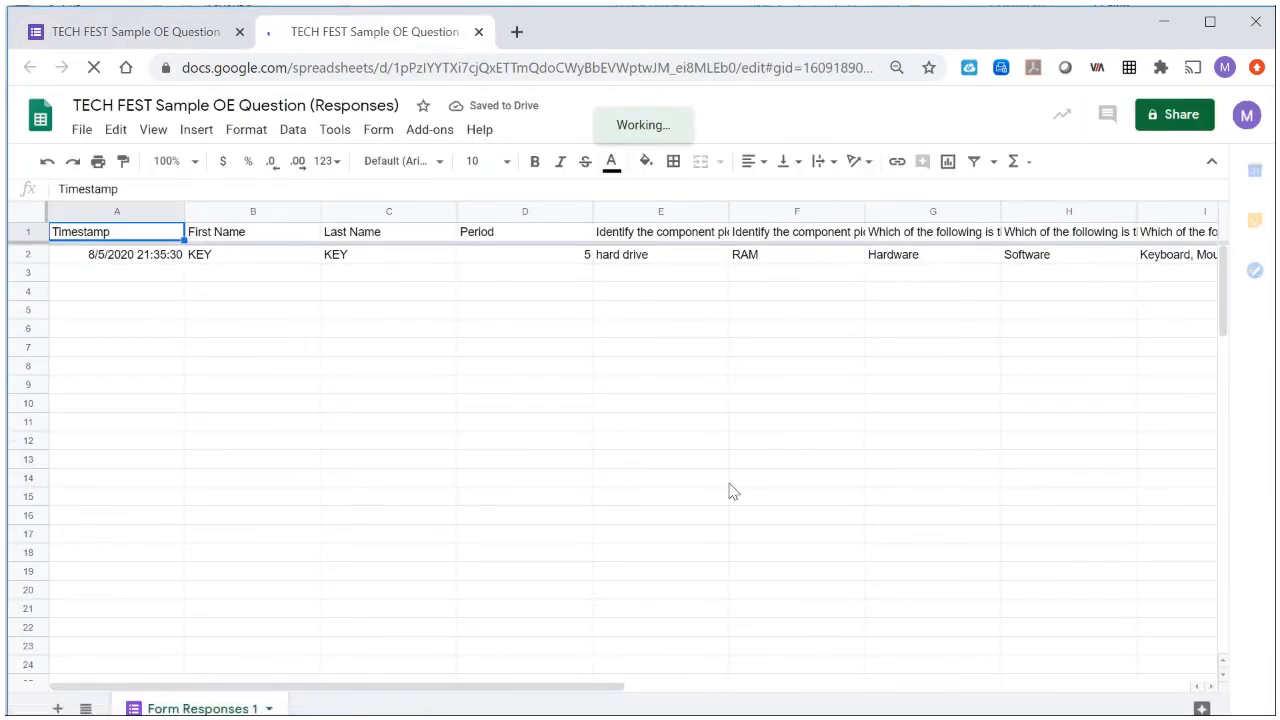
# Step: Set the text wrapping of header row 1 in the response sheet to Wrap
pyautogui.moveTo(594, 689); pyautogui.dragTo(1000, 708)
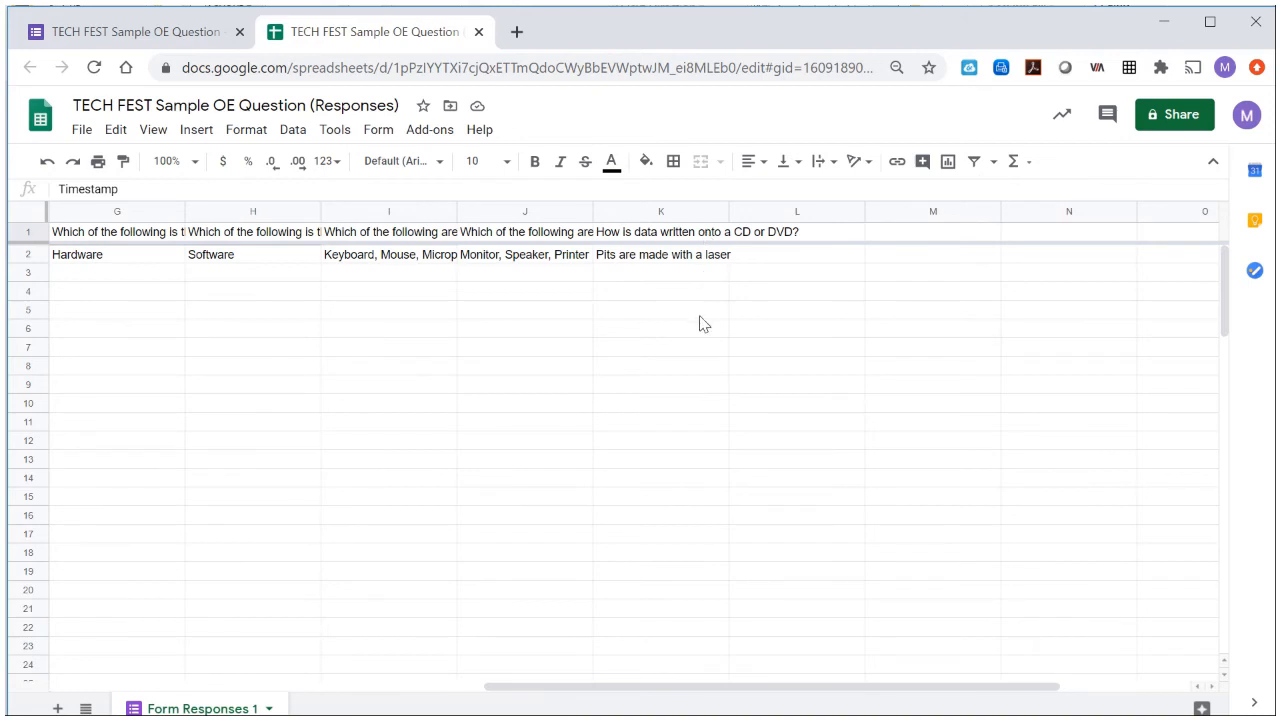
pyautogui.click(801, 233)
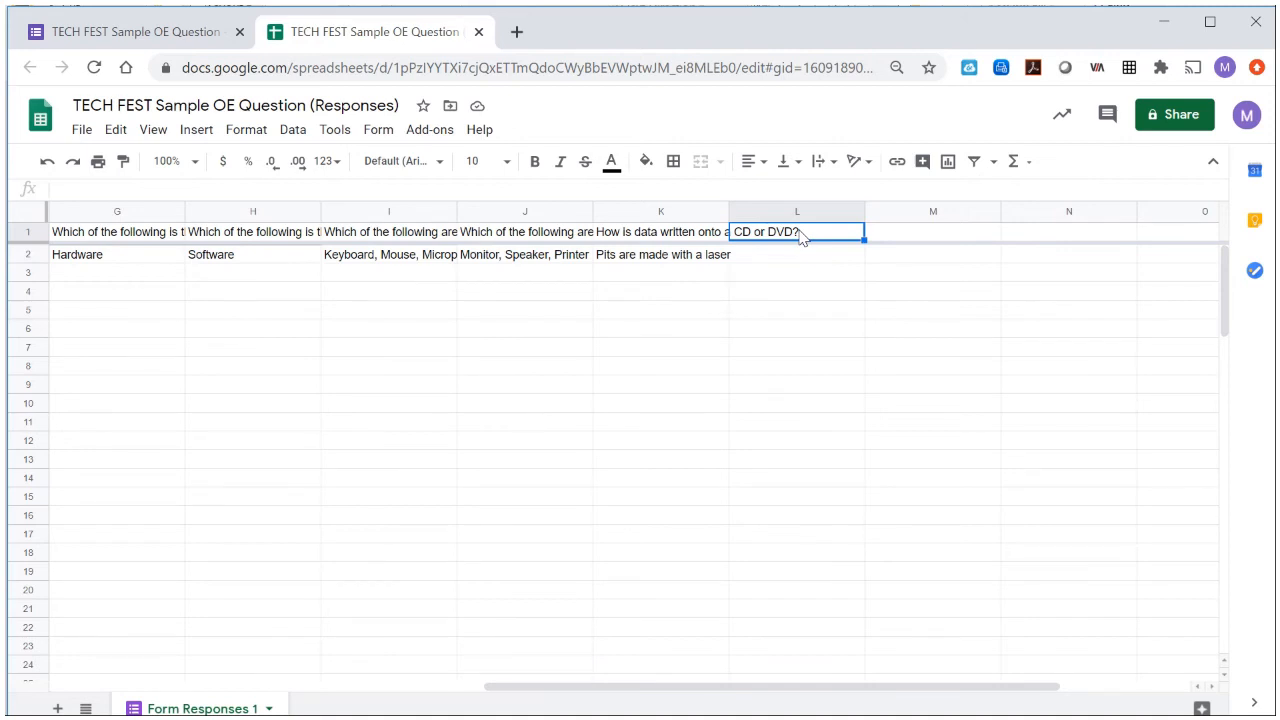
pyautogui.click(35, 231)
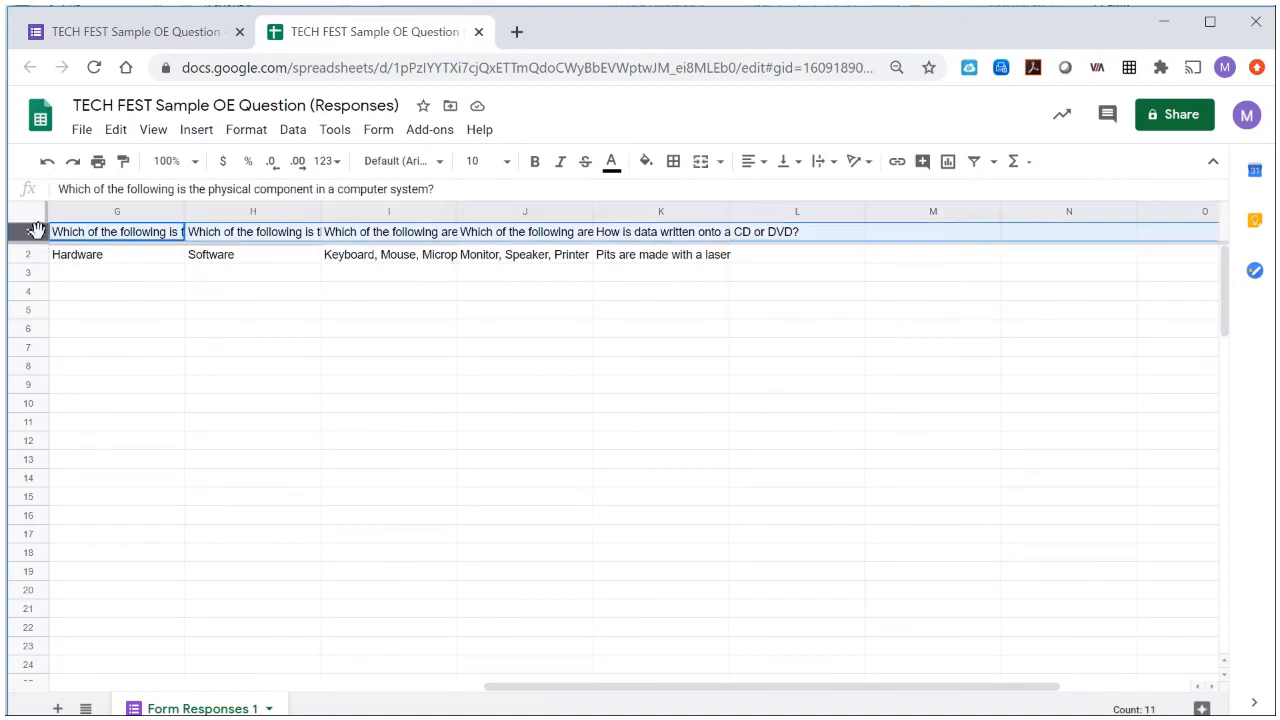
pyautogui.click(246, 129)
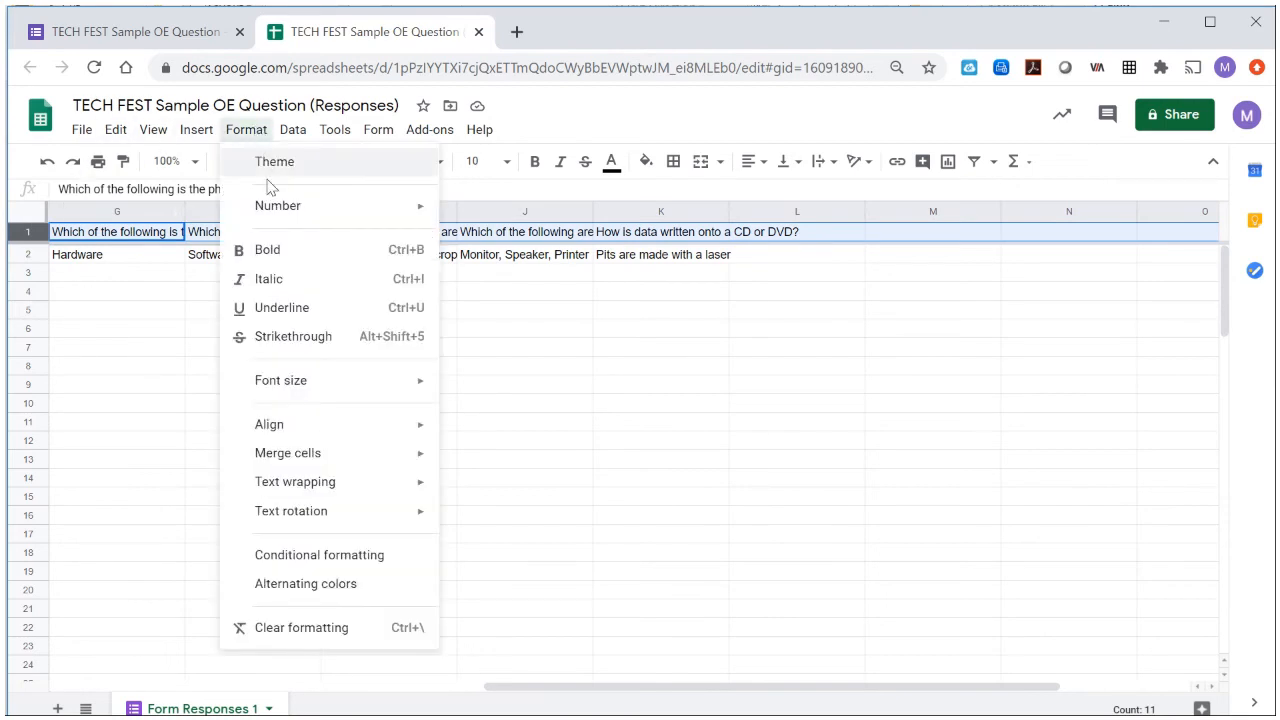
pyautogui.moveTo(380, 489)
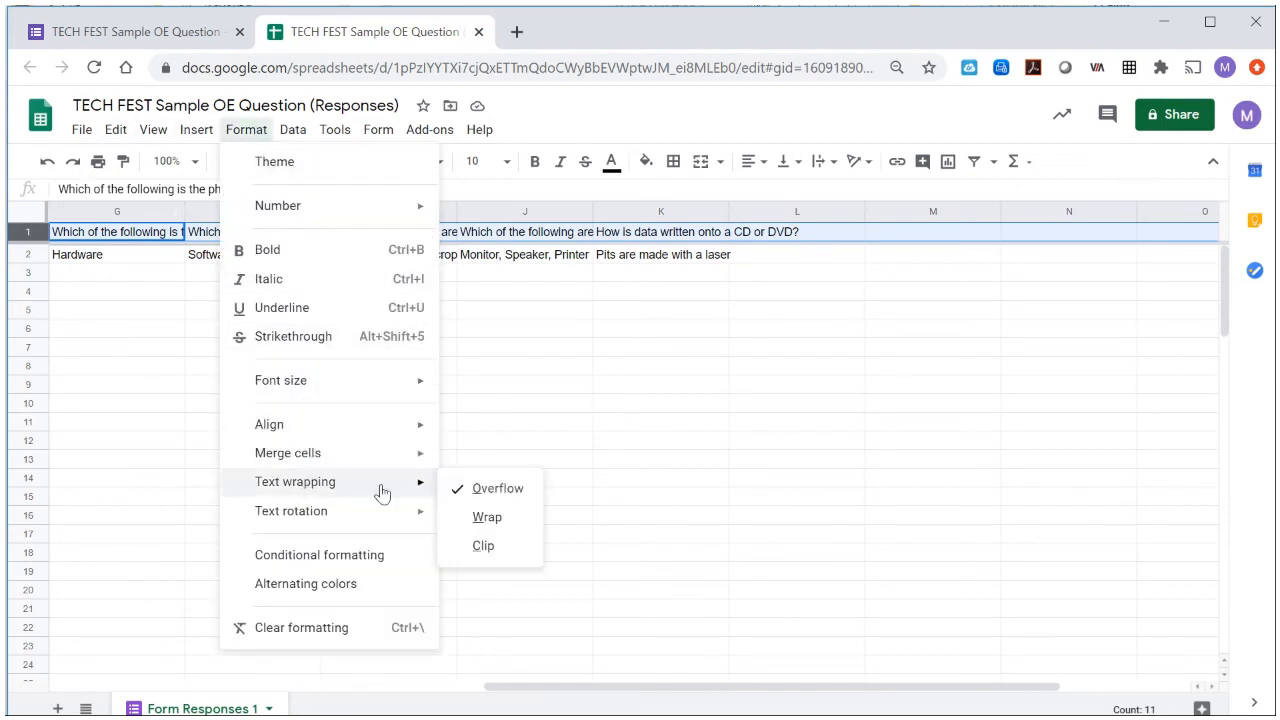
pyautogui.click(520, 518)
# Step: Add a GRADE CD header in L1, enter 1 for the key in L2, and check the written answers in column K
pyautogui.click(800, 258)
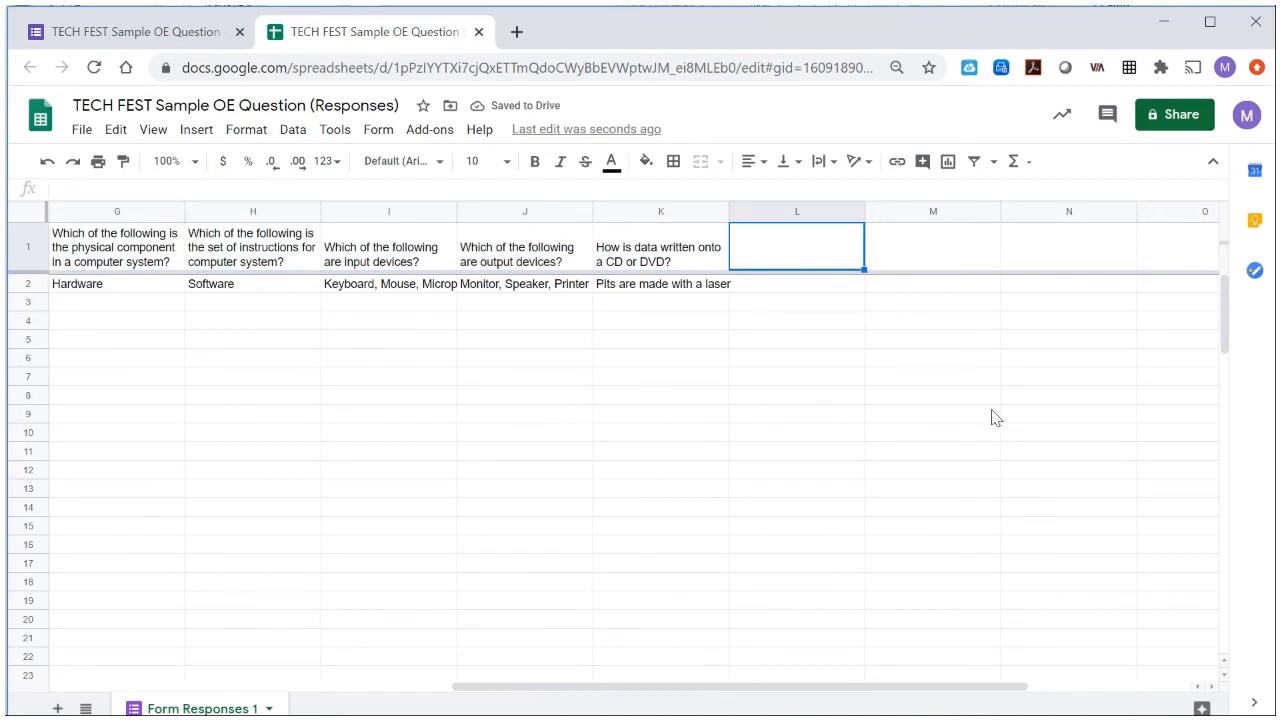
pyautogui.write('GRADE')
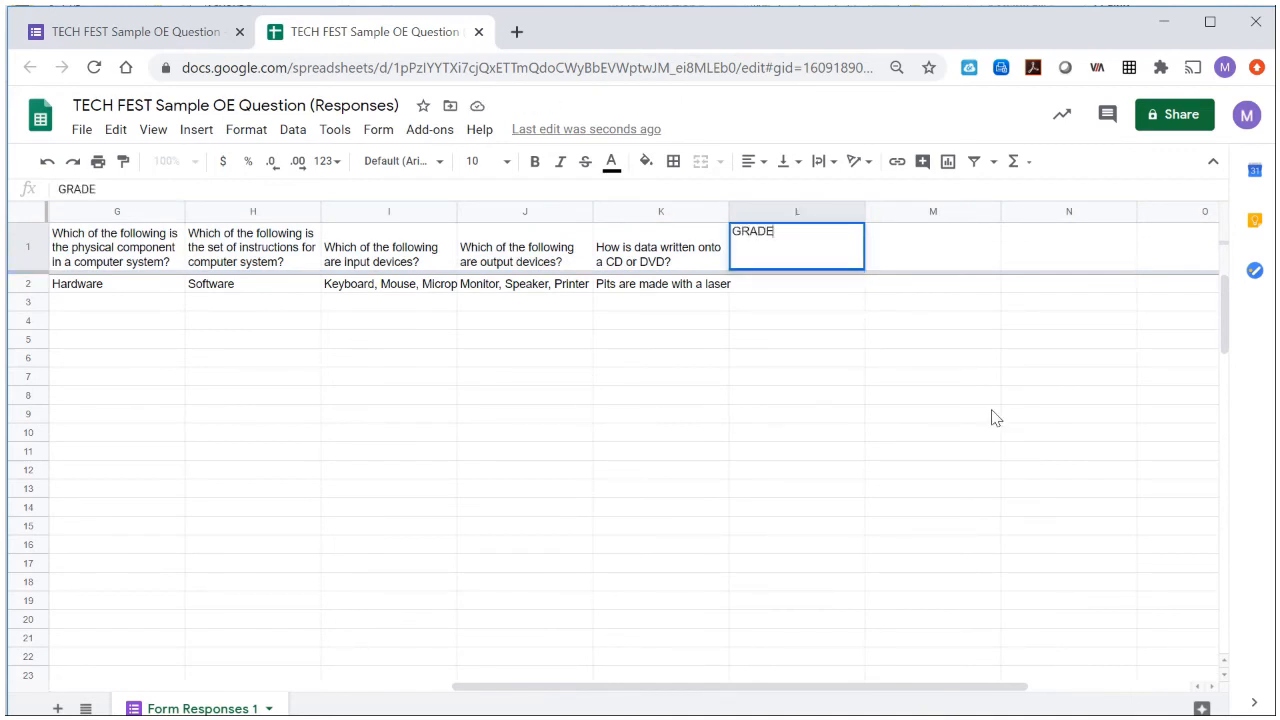
pyautogui.write(' CD')
pyautogui.press('Return')
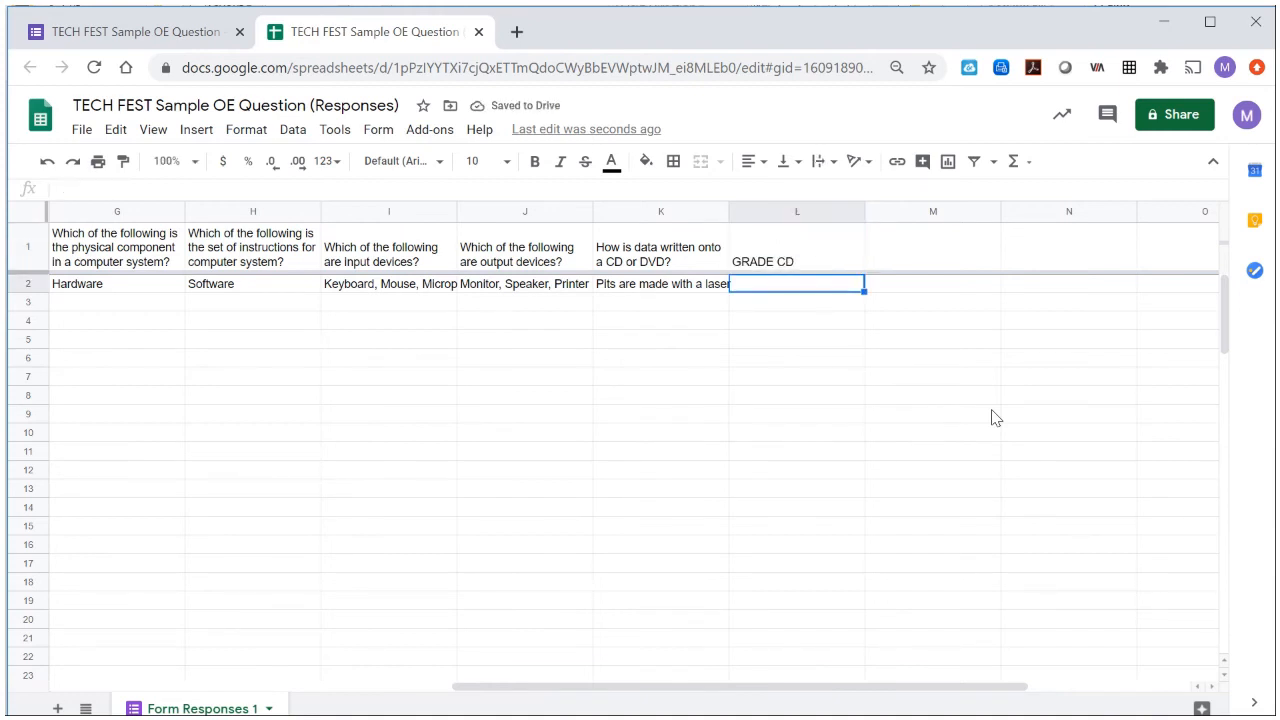
pyautogui.write('1')
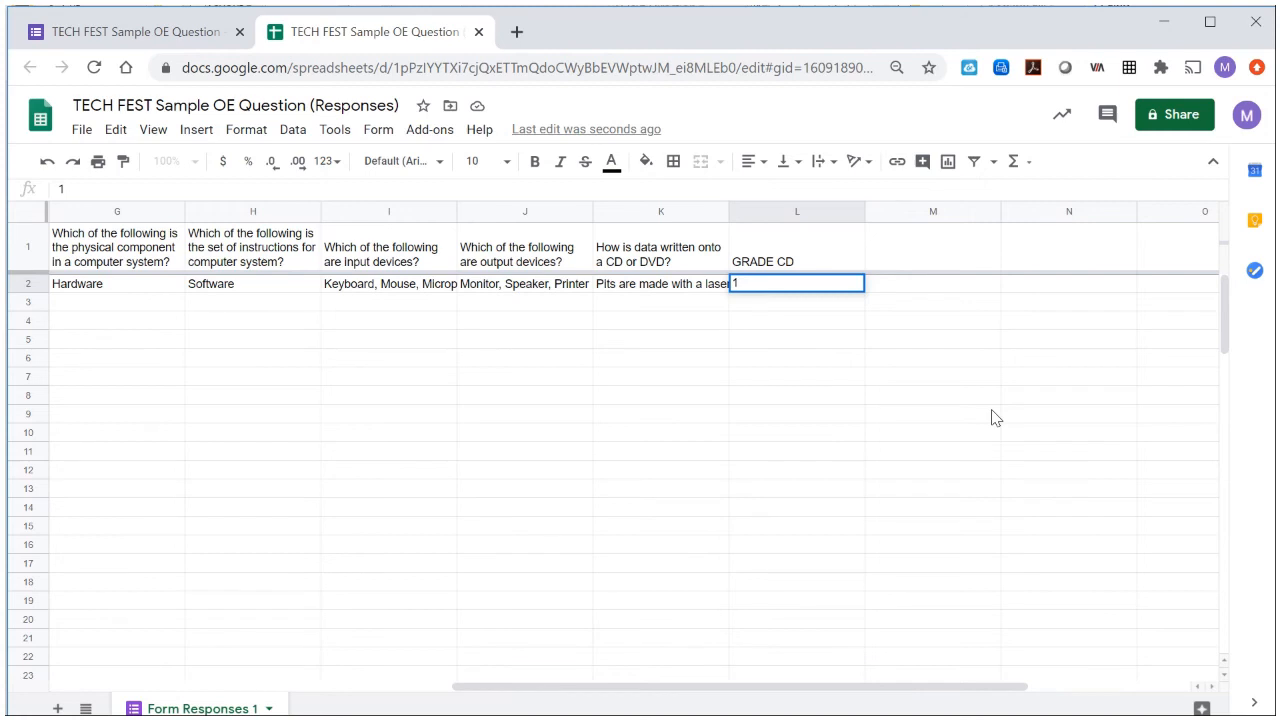
pyautogui.press('Return')
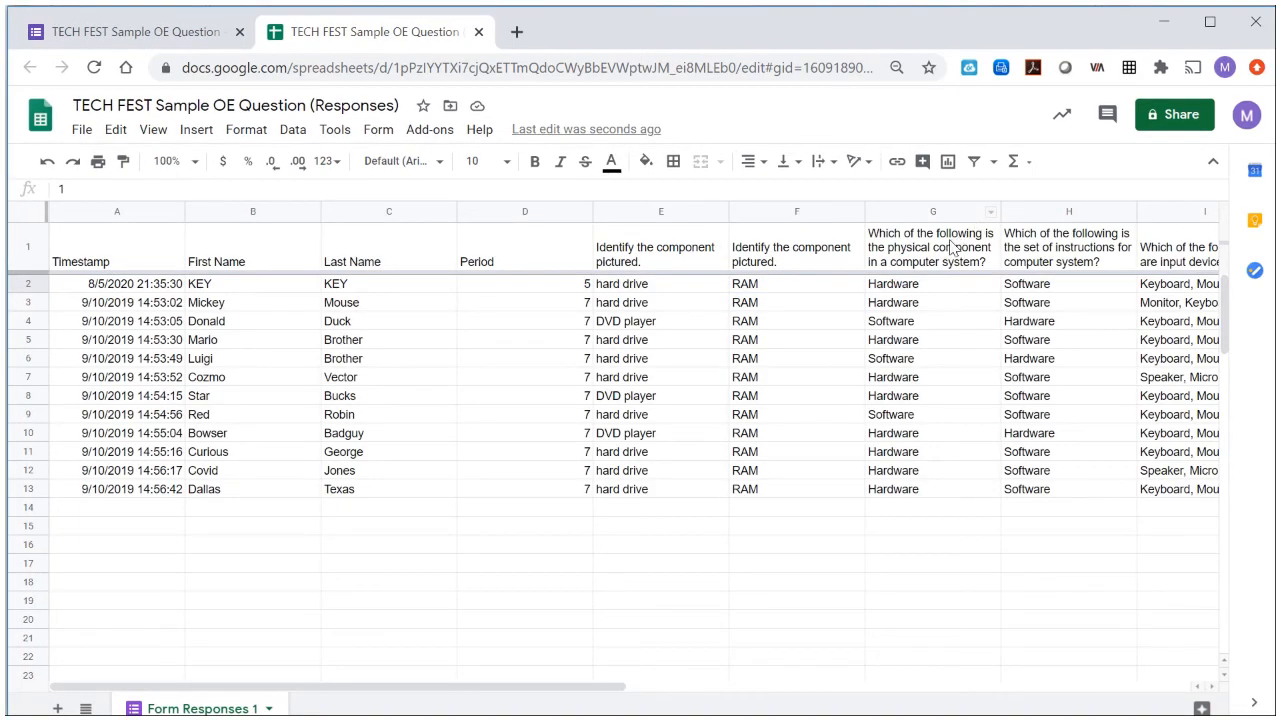
pyautogui.moveTo(614, 686); pyautogui.dragTo(1066, 708)
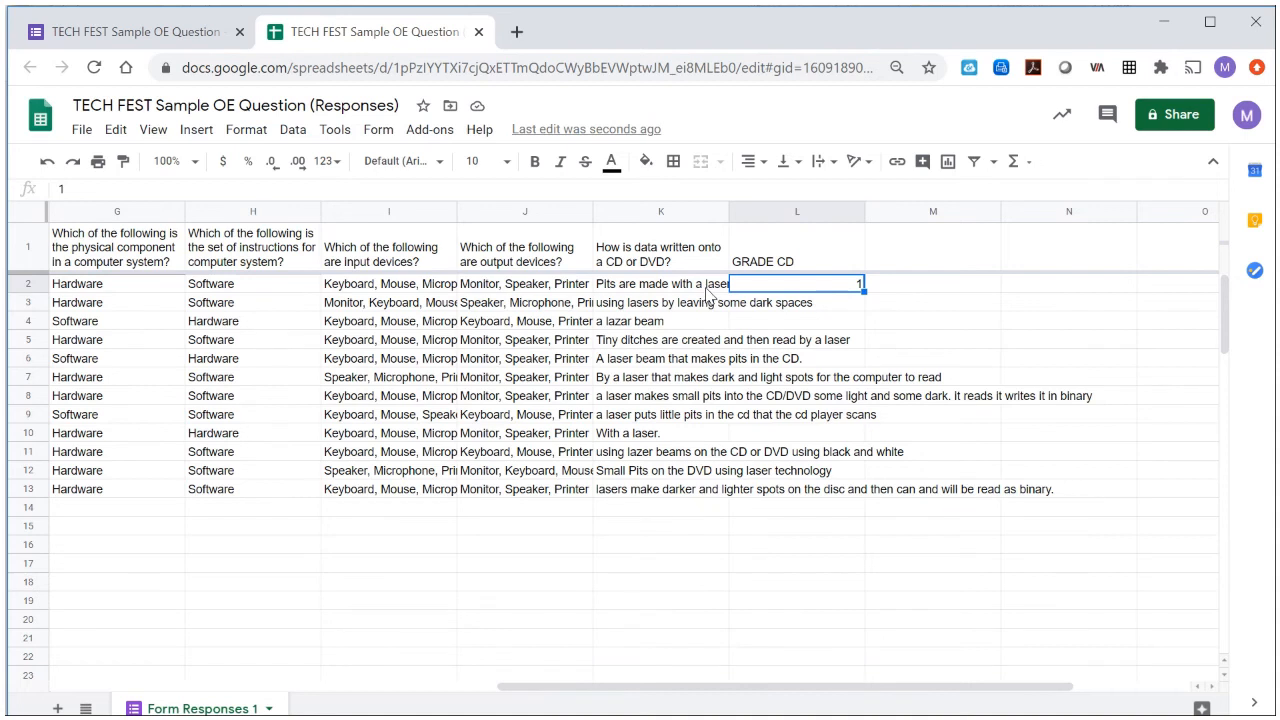
# Step: Score the written answers in GRADE CD cells L3 through L8 as 1, 0, 1, 1, 1 and 1
pyautogui.click(794, 306)
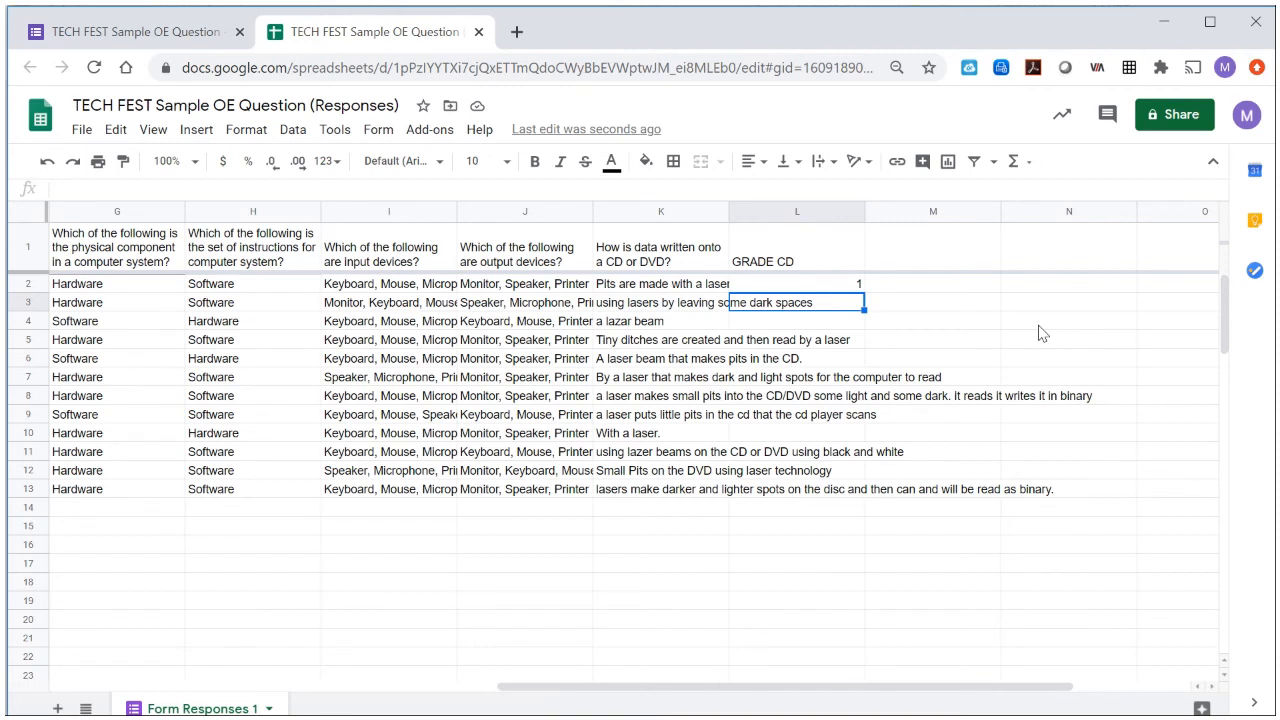
pyautogui.write('1')
pyautogui.press('Return')
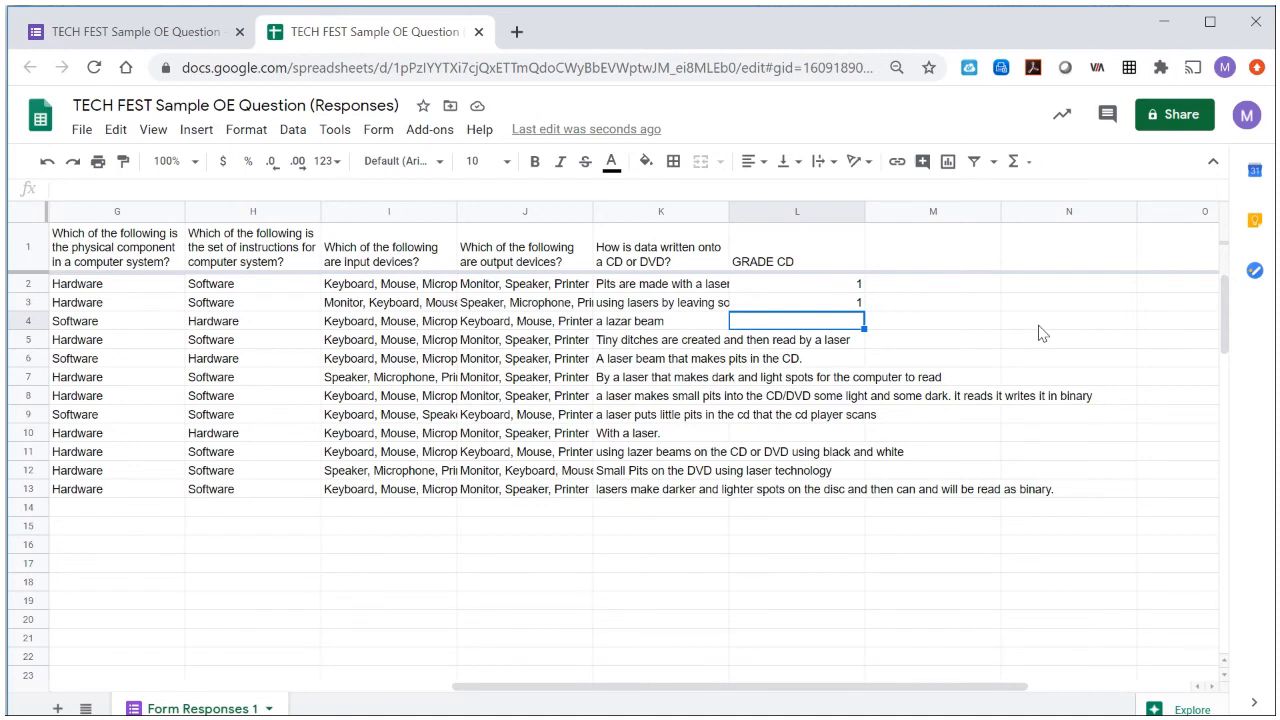
pyautogui.write('0')
pyautogui.press('Return')
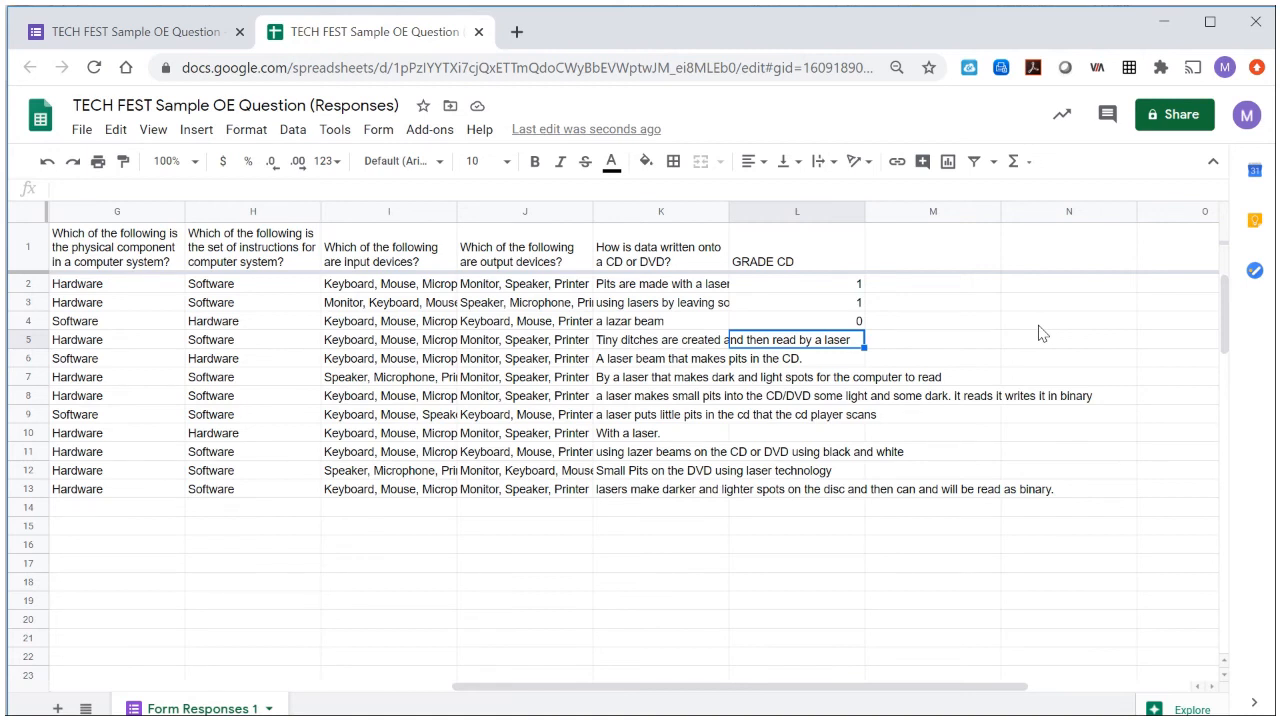
pyautogui.write('1')
pyautogui.press('Return')
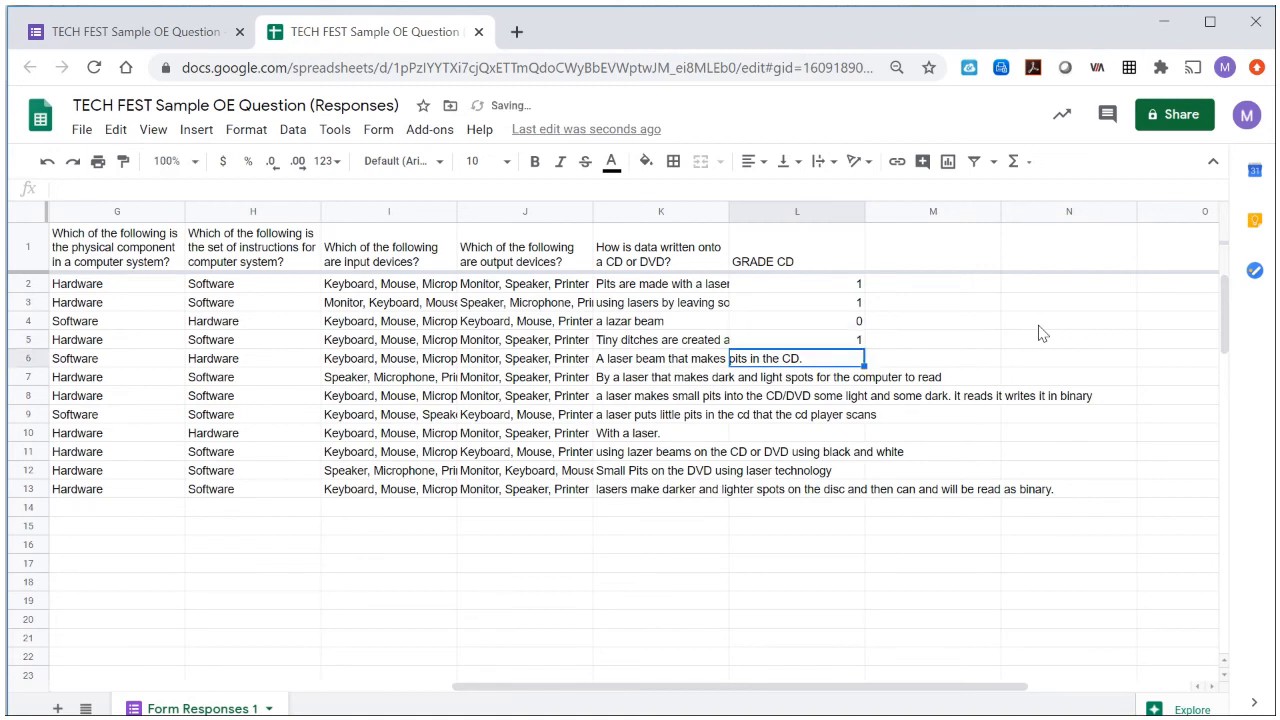
pyautogui.write('1')
pyautogui.press('Return')
pyautogui.write('1')
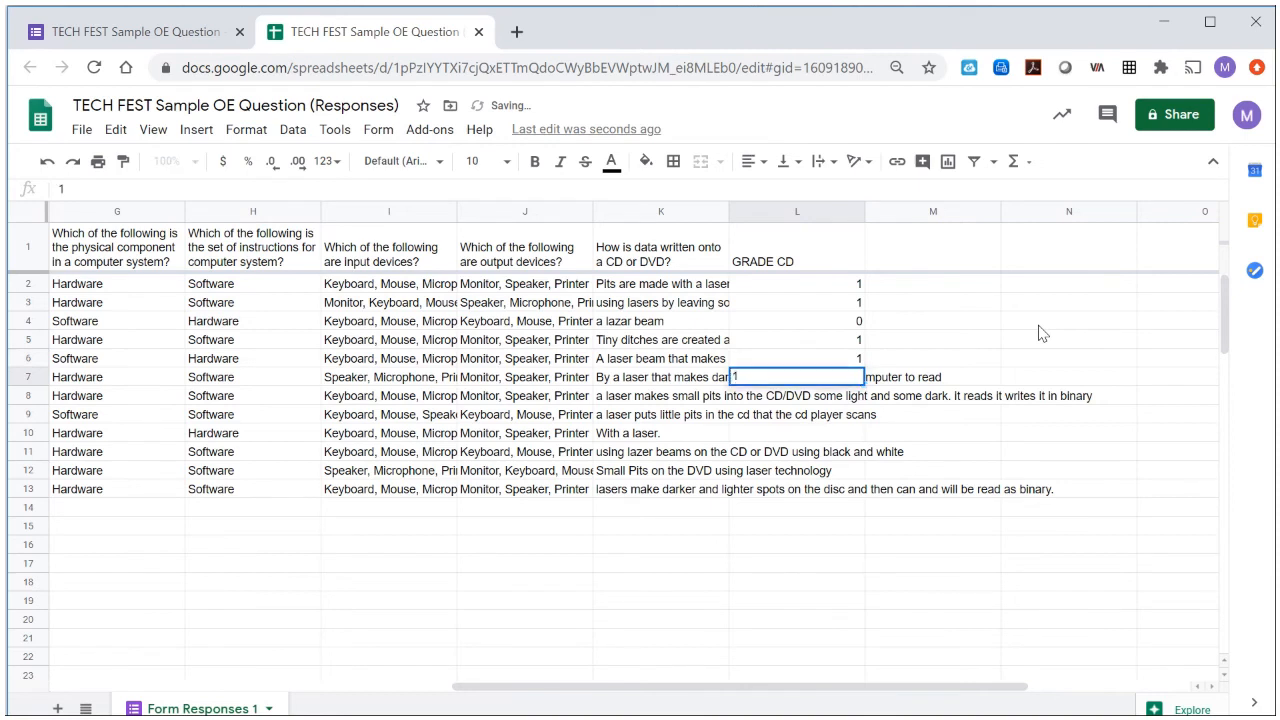
pyautogui.press('Return')
pyautogui.write('1')
pyautogui.press('Return')
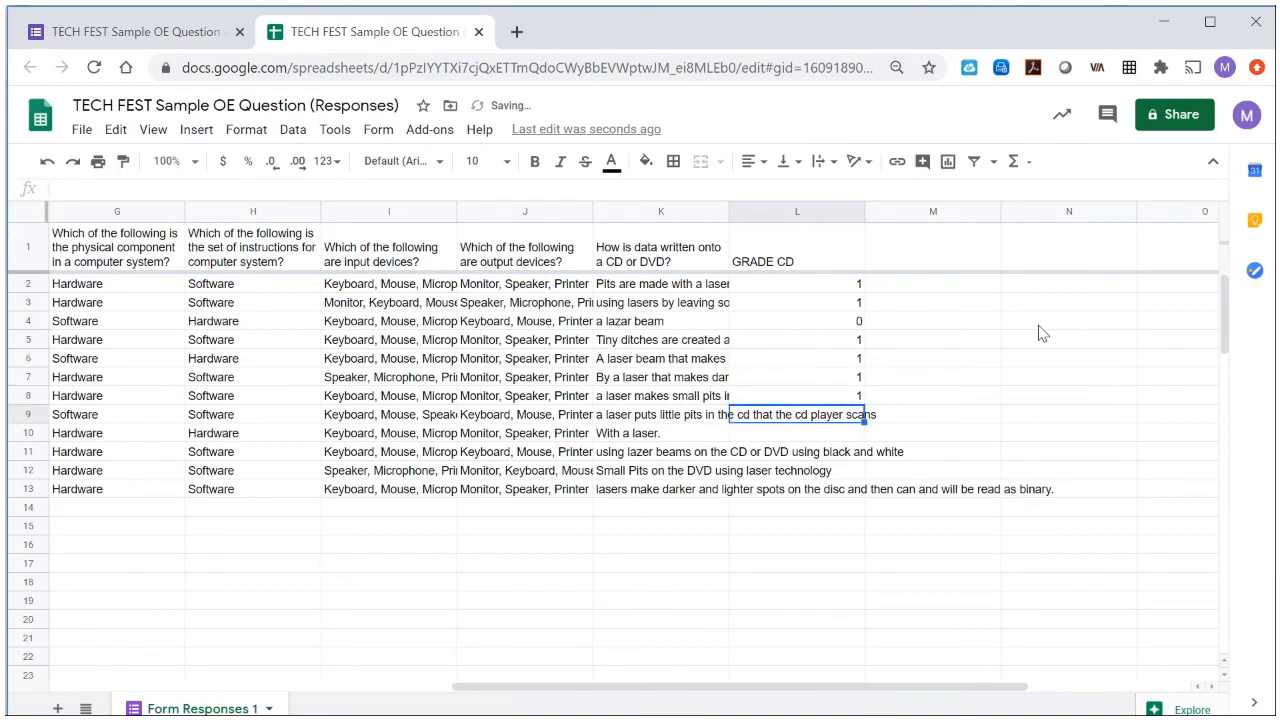
# Step: Score the remaining written answers in GRADE CD cells L9 through L13 as 1, 0, 1, 1 and 1
pyautogui.write('1')
pyautogui.press('Return')
pyautogui.write('0')
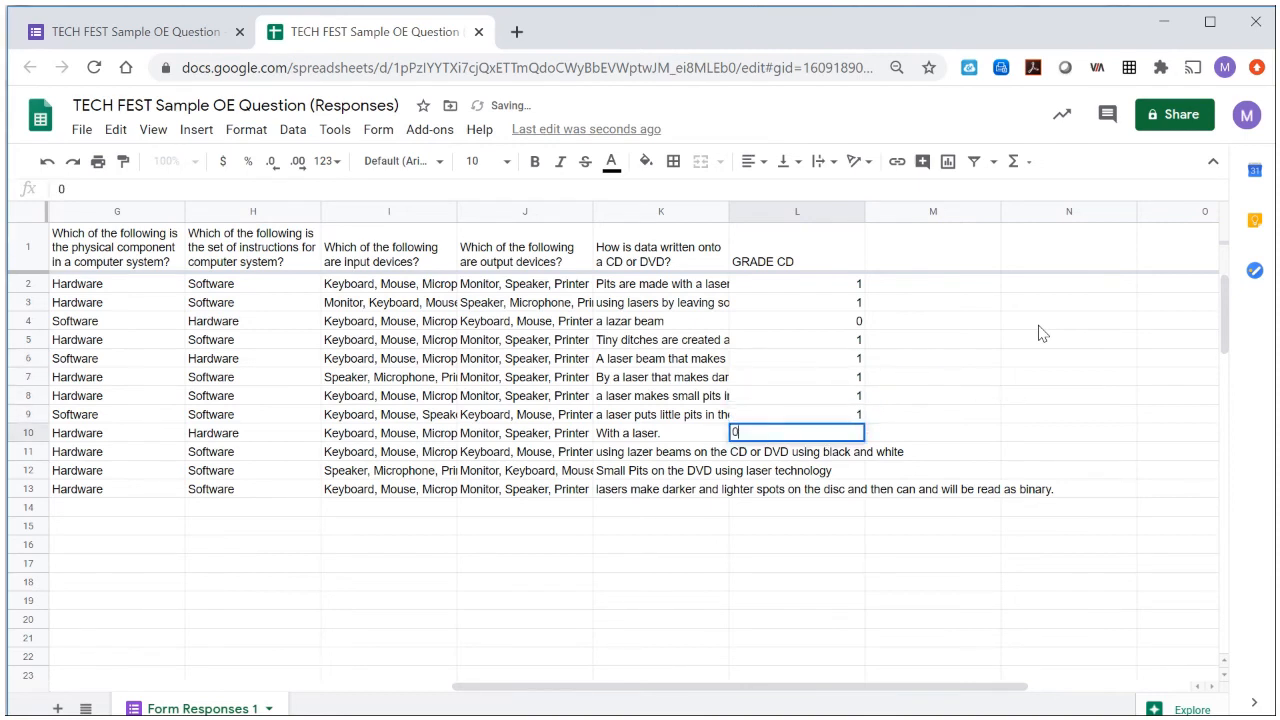
pyautogui.press('Return')
pyautogui.write('1')
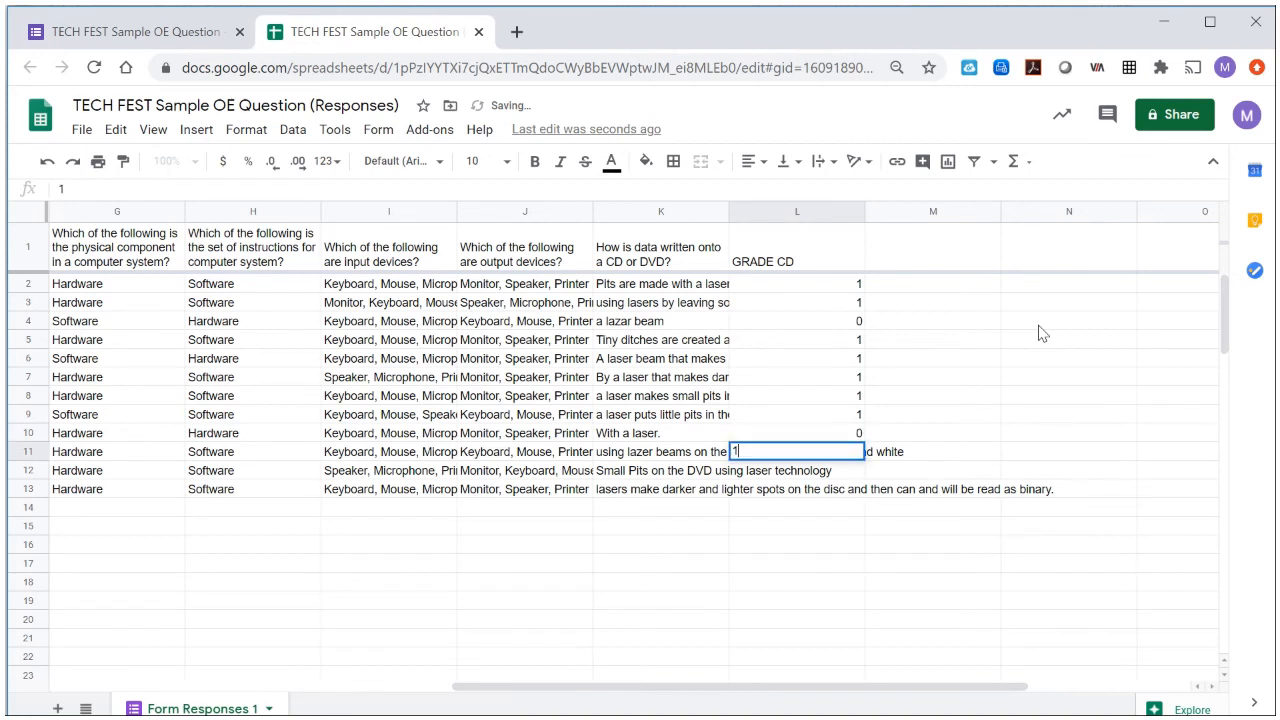
pyautogui.press('Return')
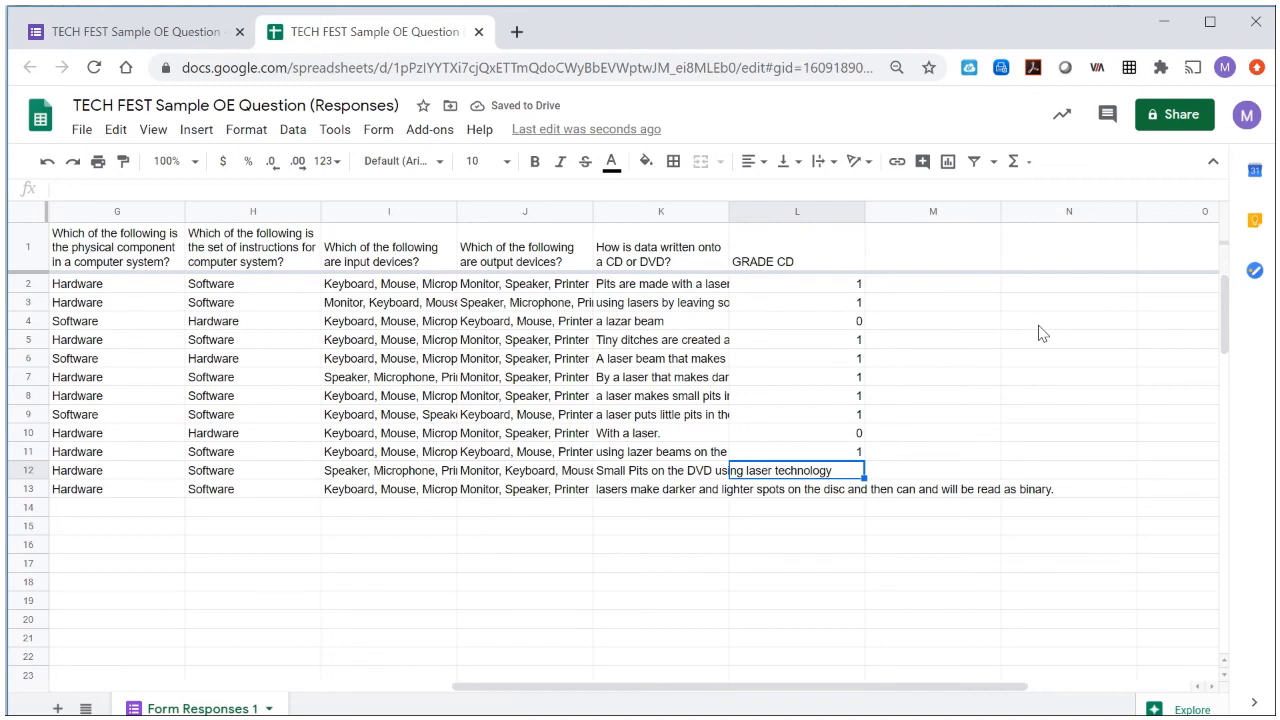
pyautogui.write('1')
pyautogui.press('Return')
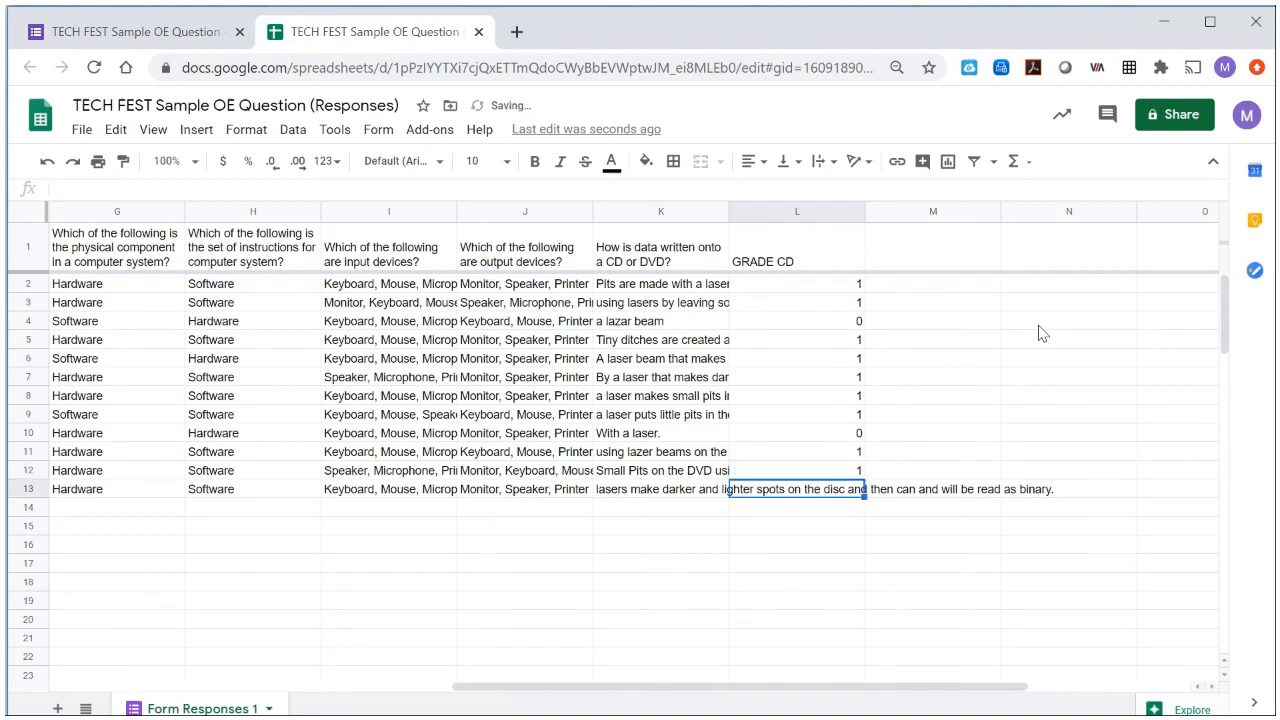
pyautogui.write('1')
pyautogui.press('Return')
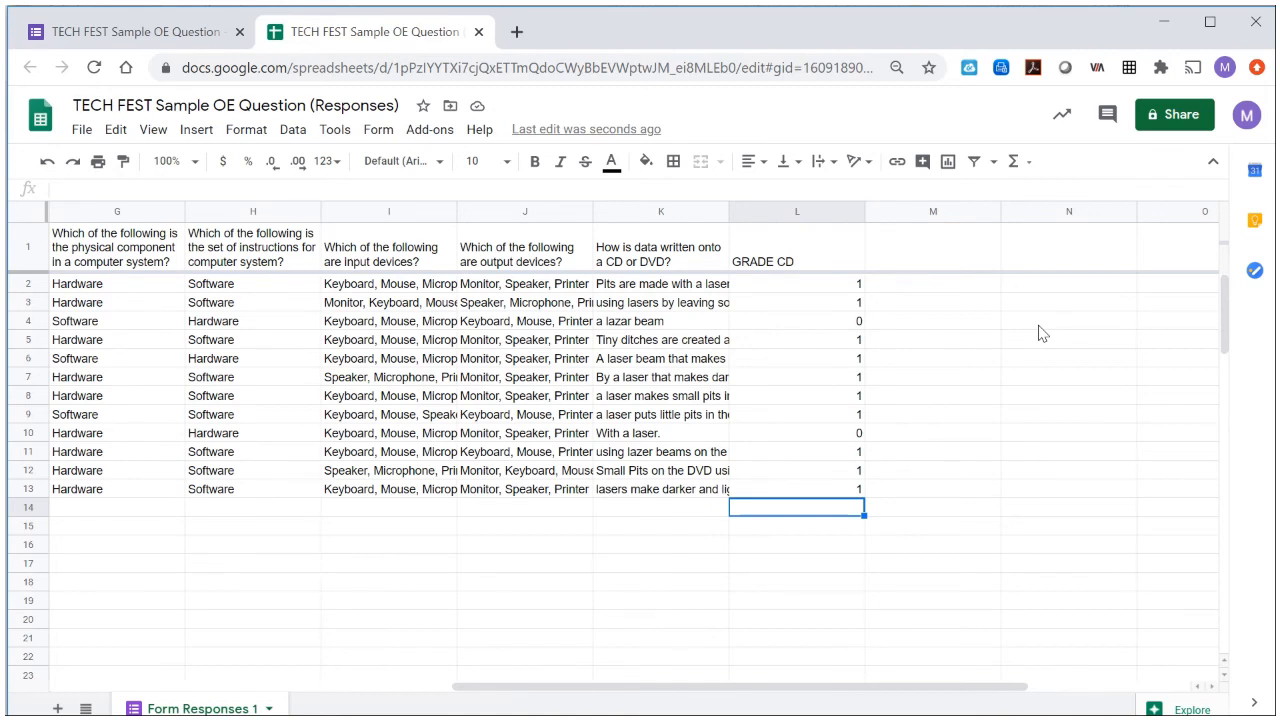
# Step: Enable Flubaroo in this response sheet and dismiss its notification
pyautogui.click(438, 138)
pyautogui.moveTo(437, 206)
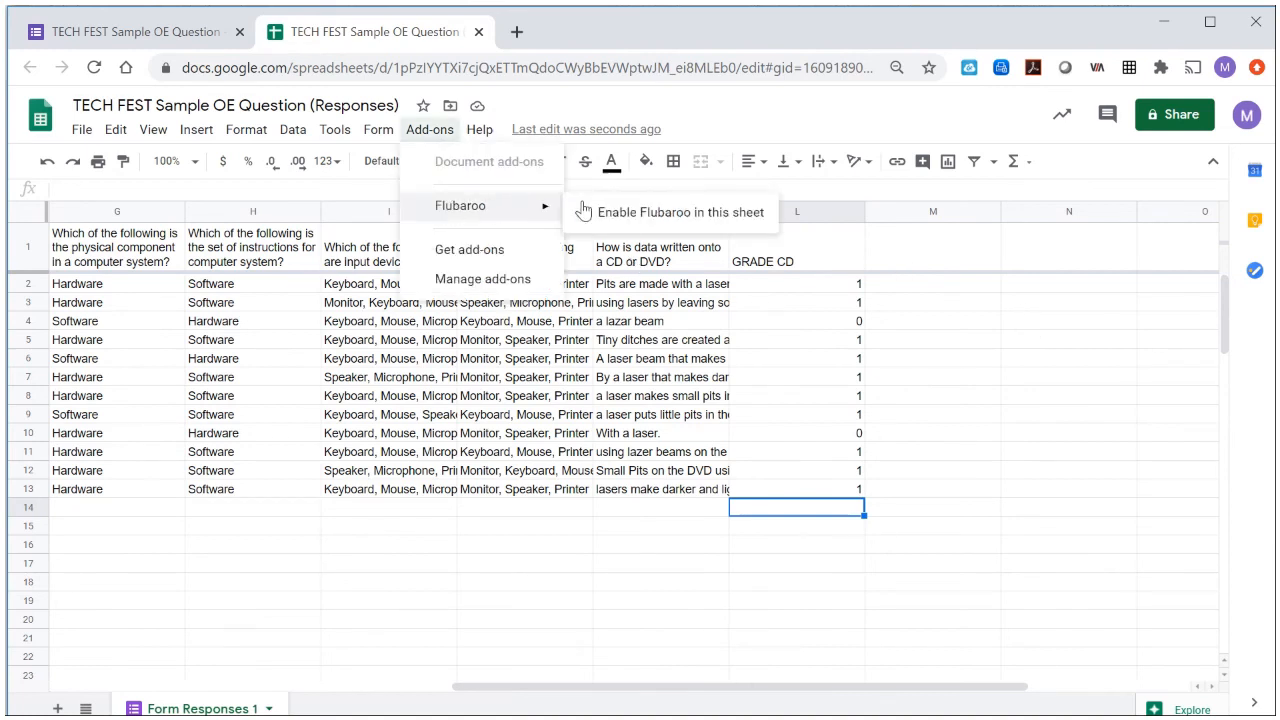
pyautogui.click(612, 210)
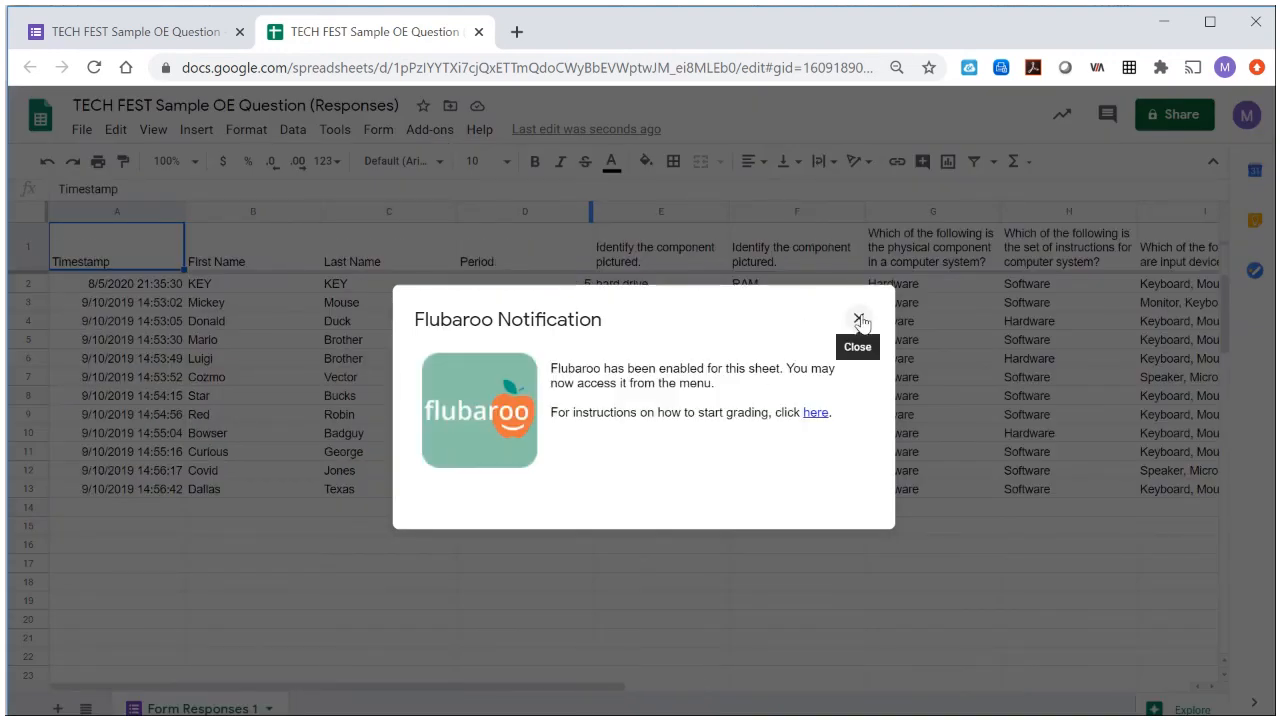
pyautogui.click(858, 318)
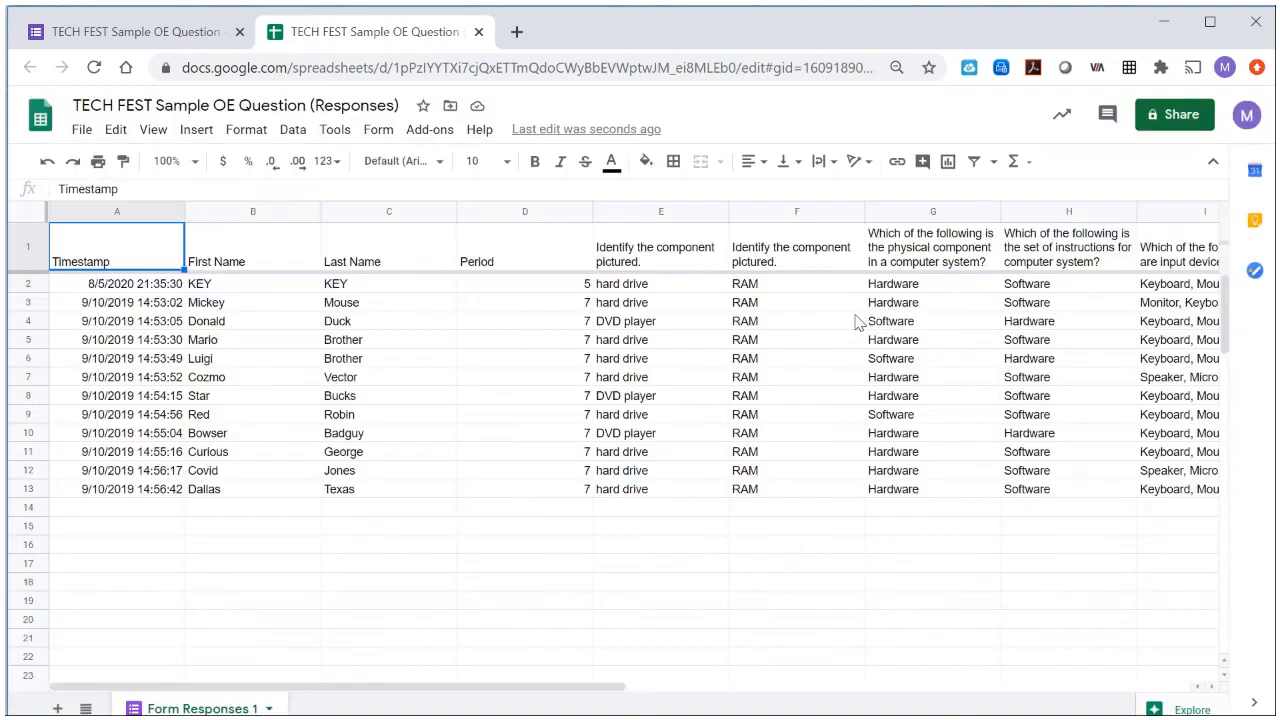
# Step: Start Flubaroo's Grade Assignment and set the CD or DVD question to Skip Grading, leaving GRADE CD on Normal Grading for 1 point
pyautogui.click(429, 131)
pyautogui.moveTo(470, 205)
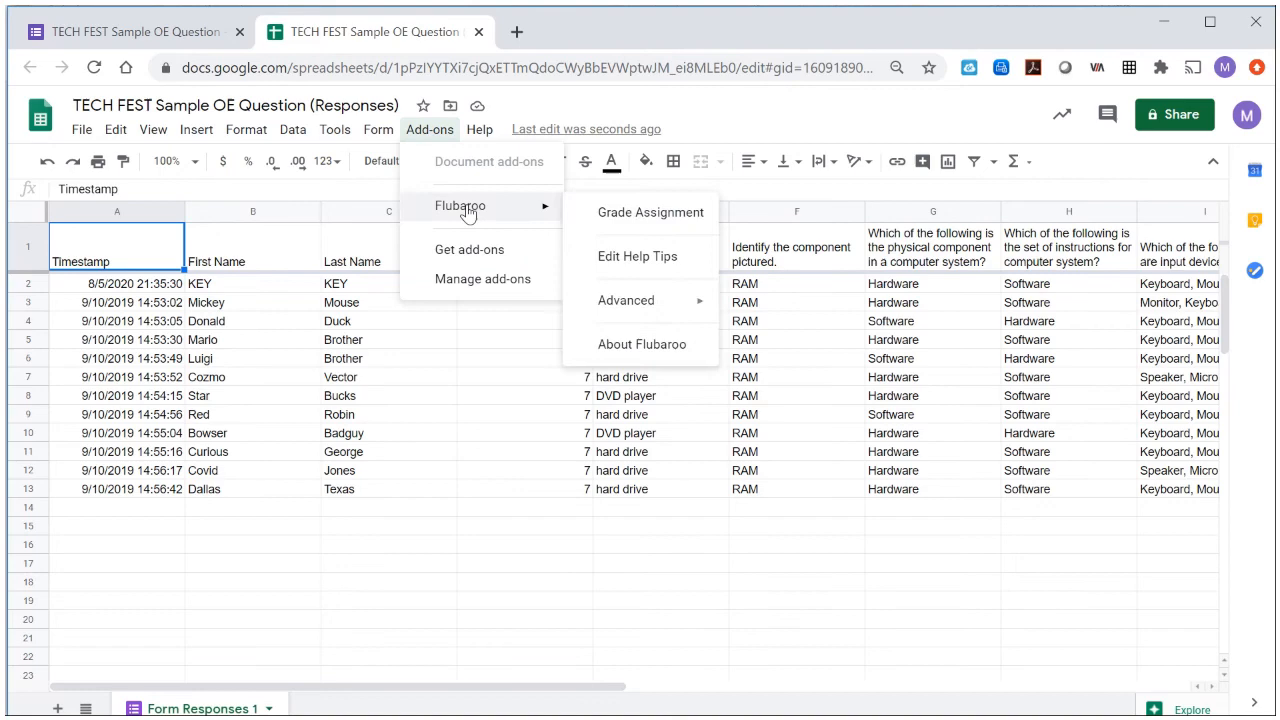
pyautogui.click(643, 211)
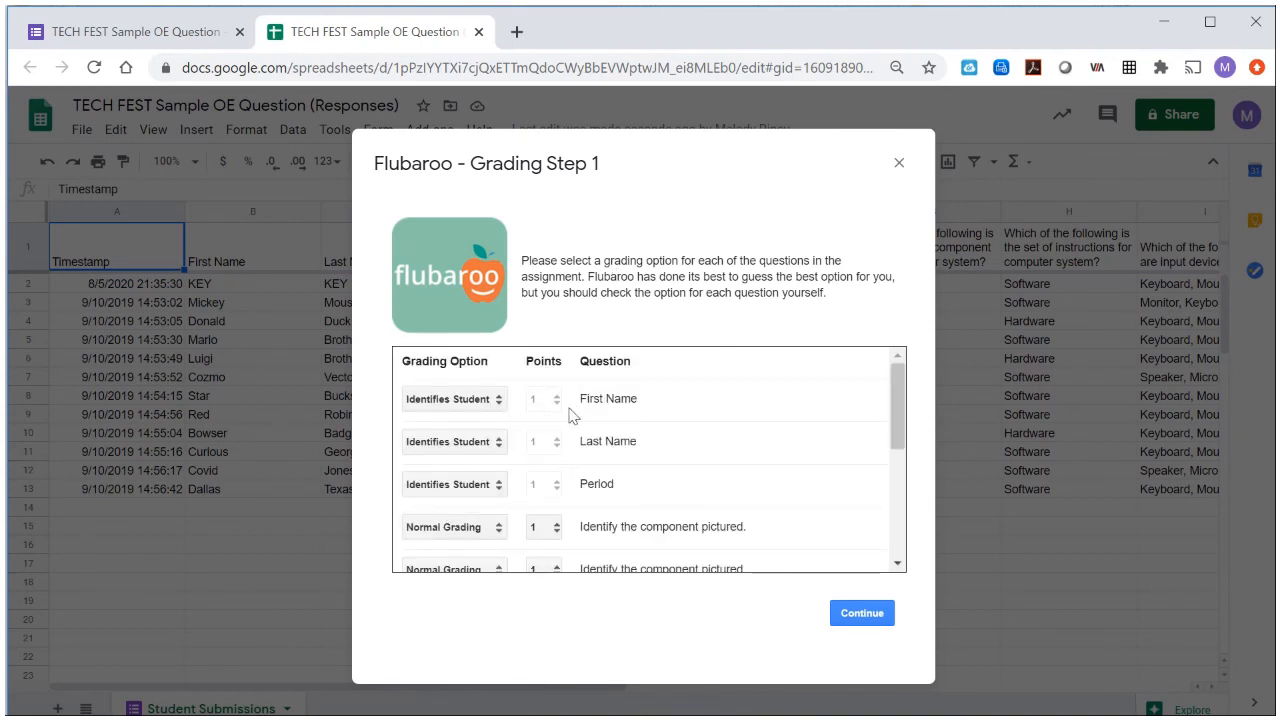
pyautogui.scroll(-2, 612, 482)
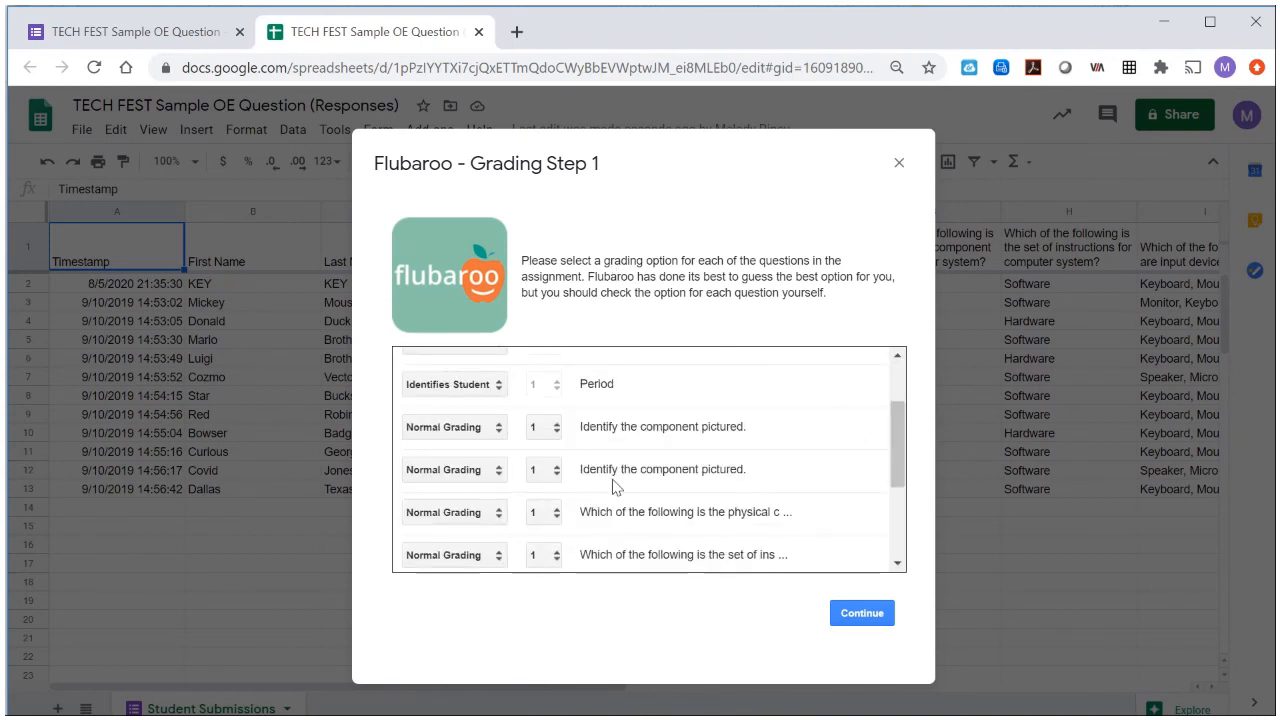
pyautogui.scroll(-1, 614, 485)
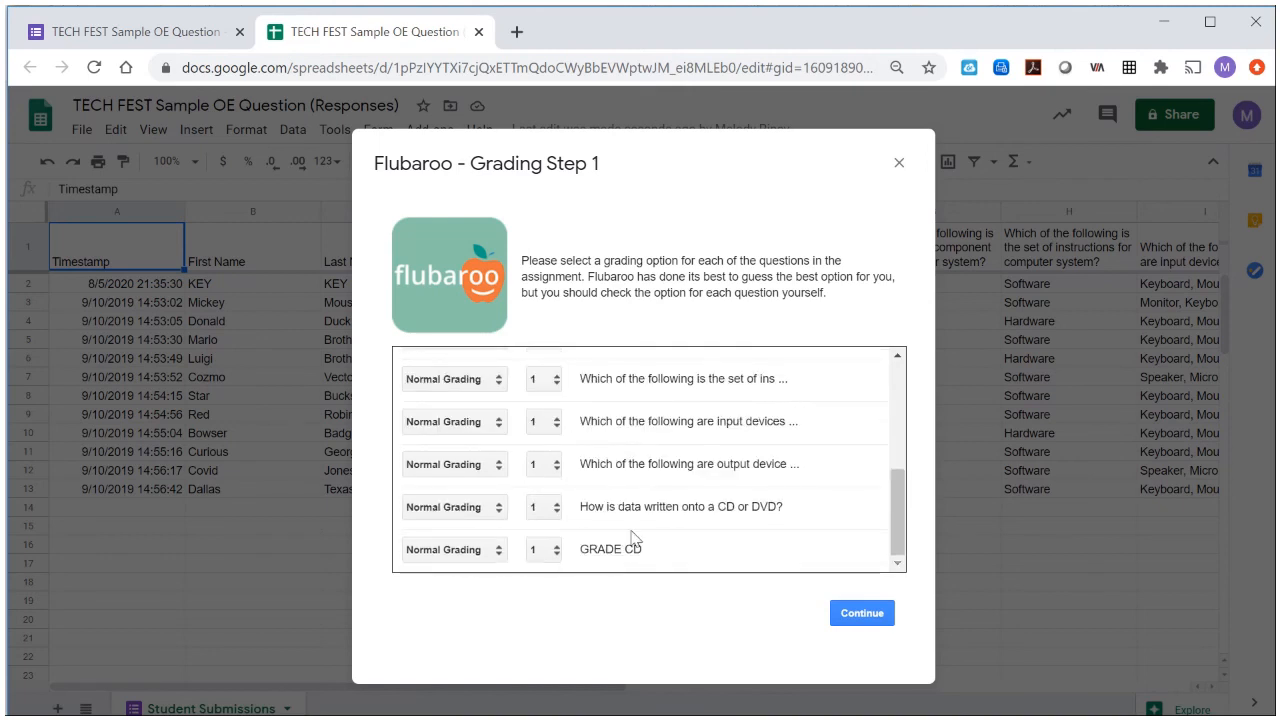
pyautogui.click(496, 512)
pyautogui.click(486, 570)
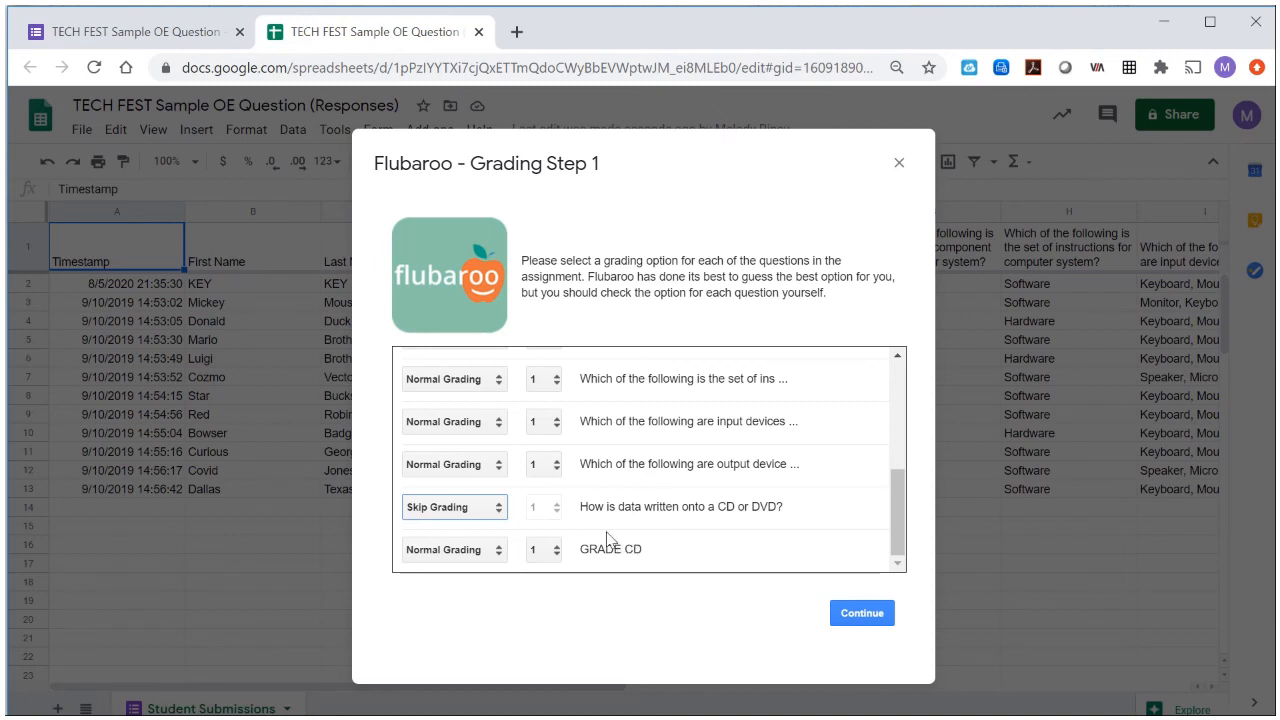
pyautogui.click(864, 618)
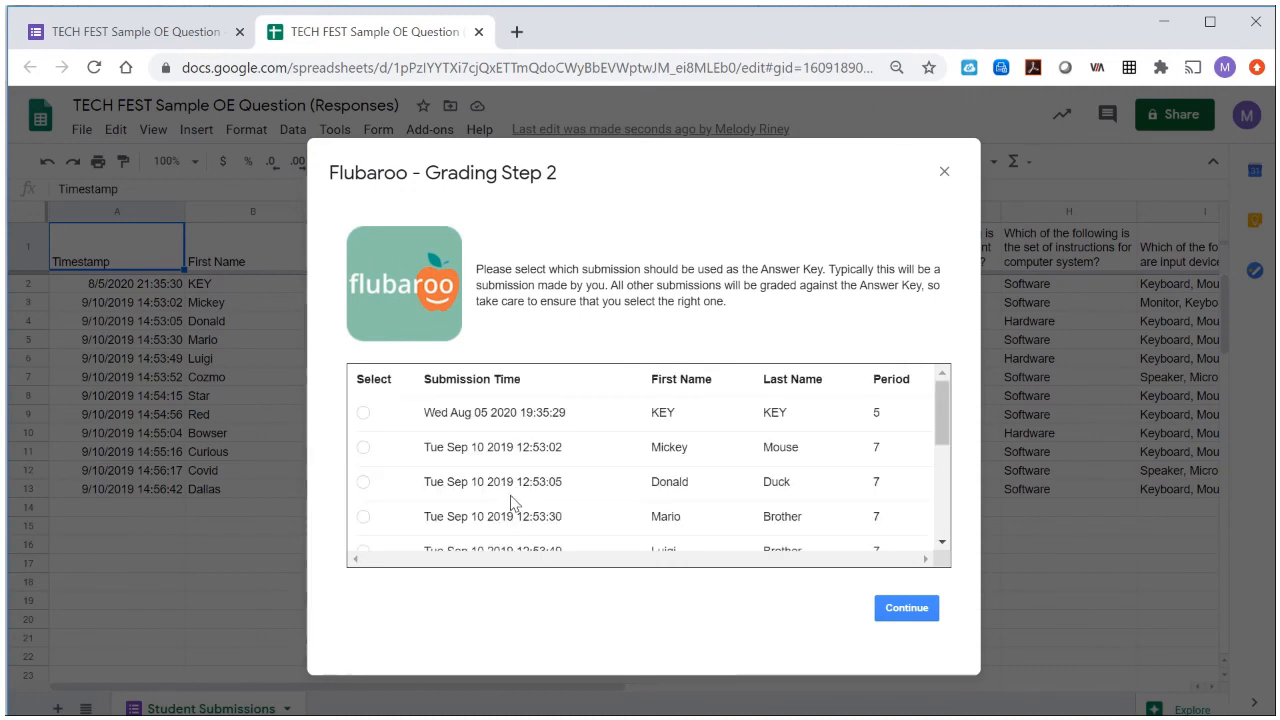
# Step: Grade the assignment with the KEY submission as the answer key, and check the question results through GRADE CD in the Grades sheet
pyautogui.click(363, 413)
pyautogui.click(922, 616)
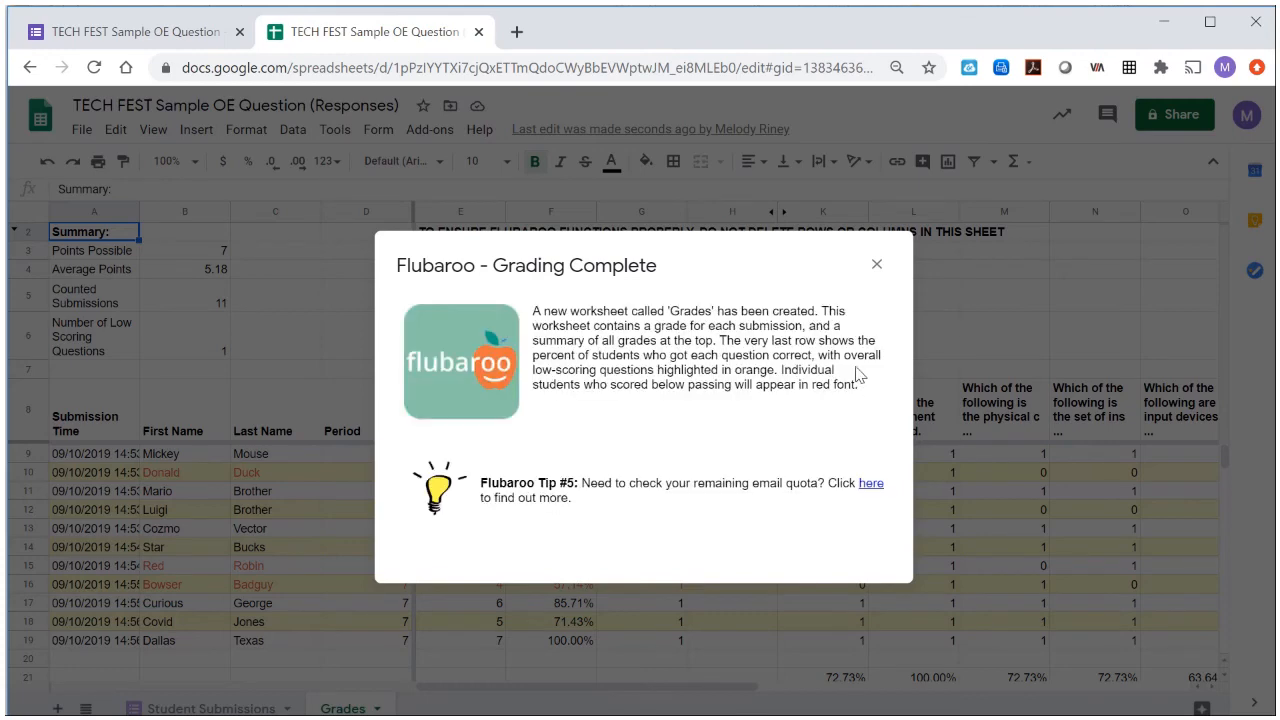
pyautogui.click(875, 261)
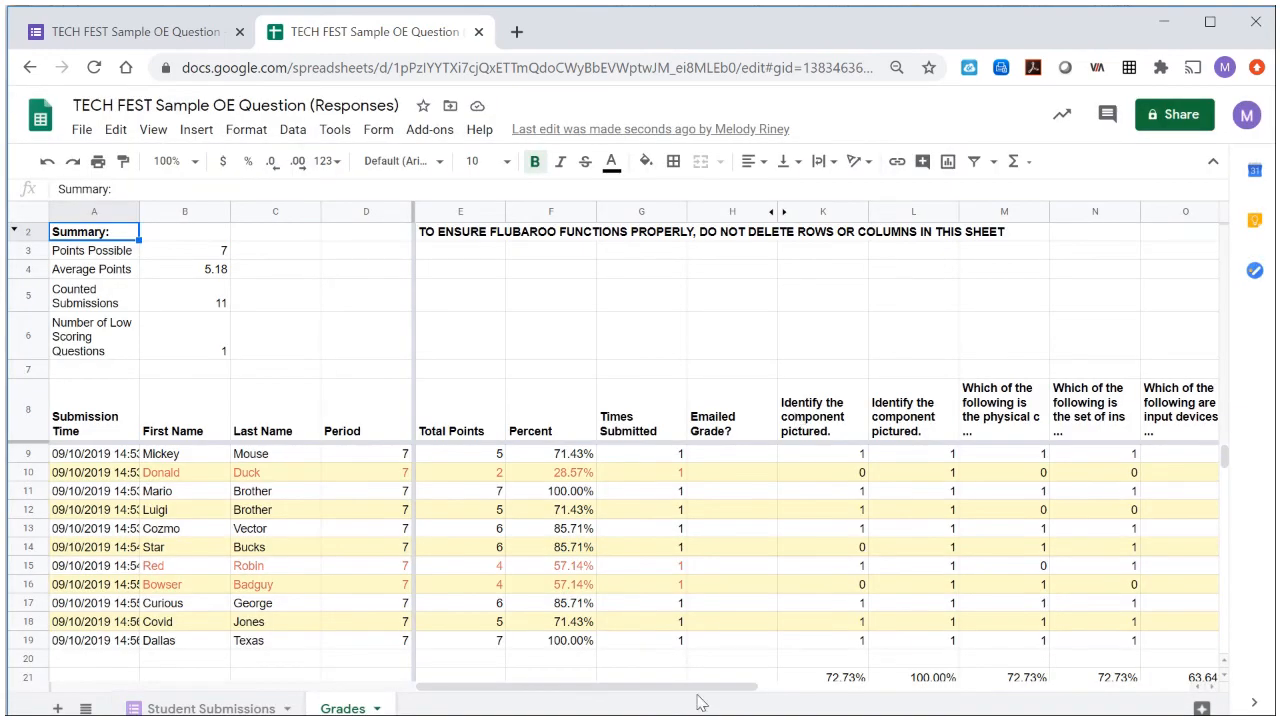
pyautogui.moveTo(706, 694); pyautogui.dragTo(890, 699)
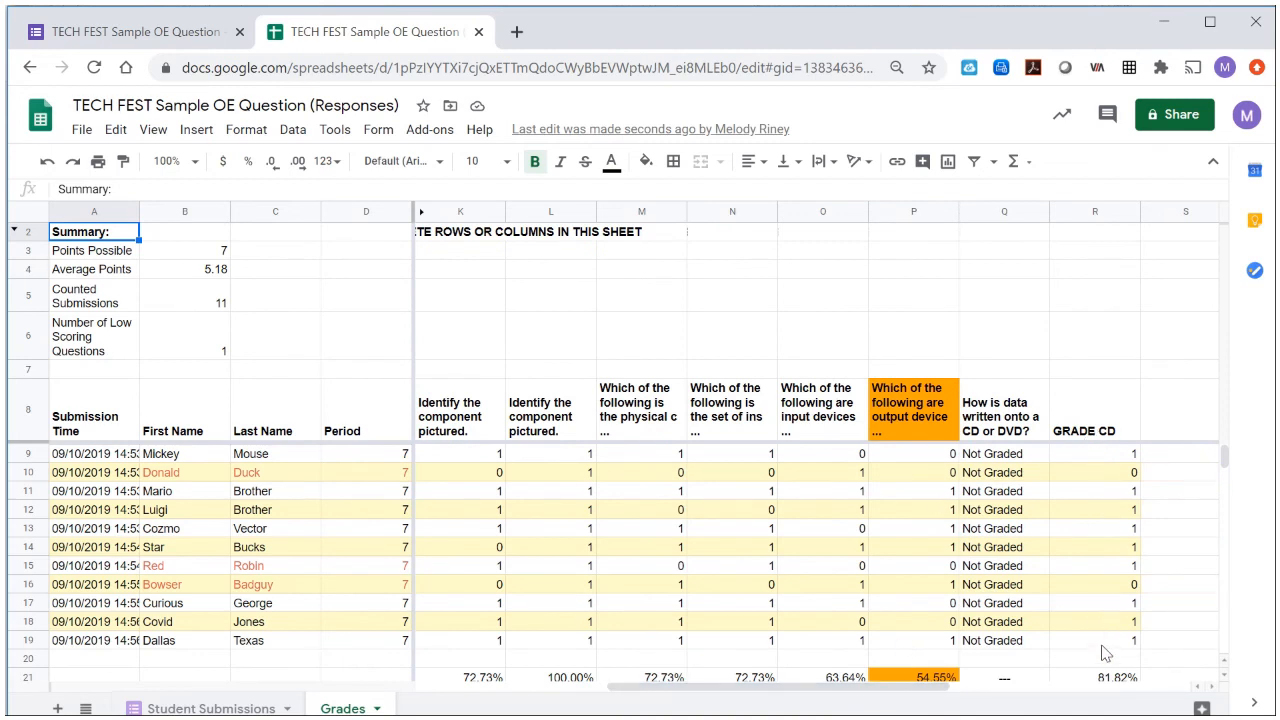
pyautogui.scroll(-1, 1114, 610)
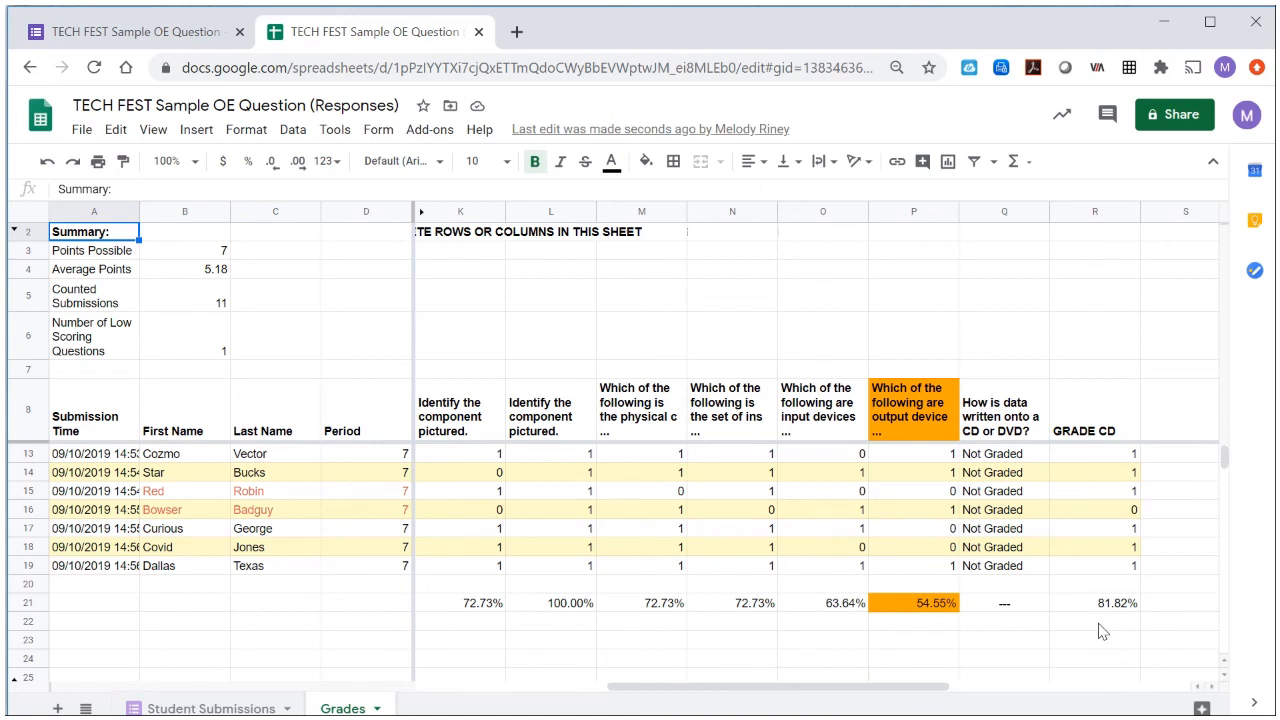
pyautogui.hscroll(-1, 1102, 632)
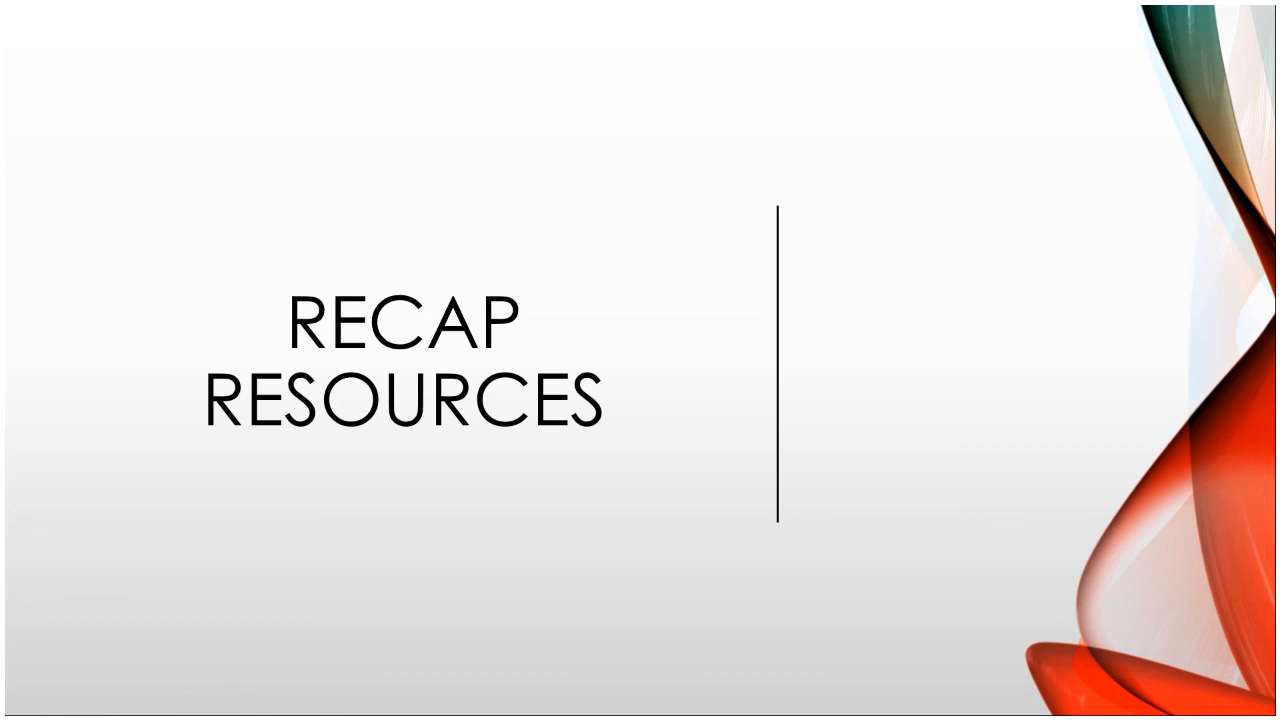
pyautogui.press('Right')
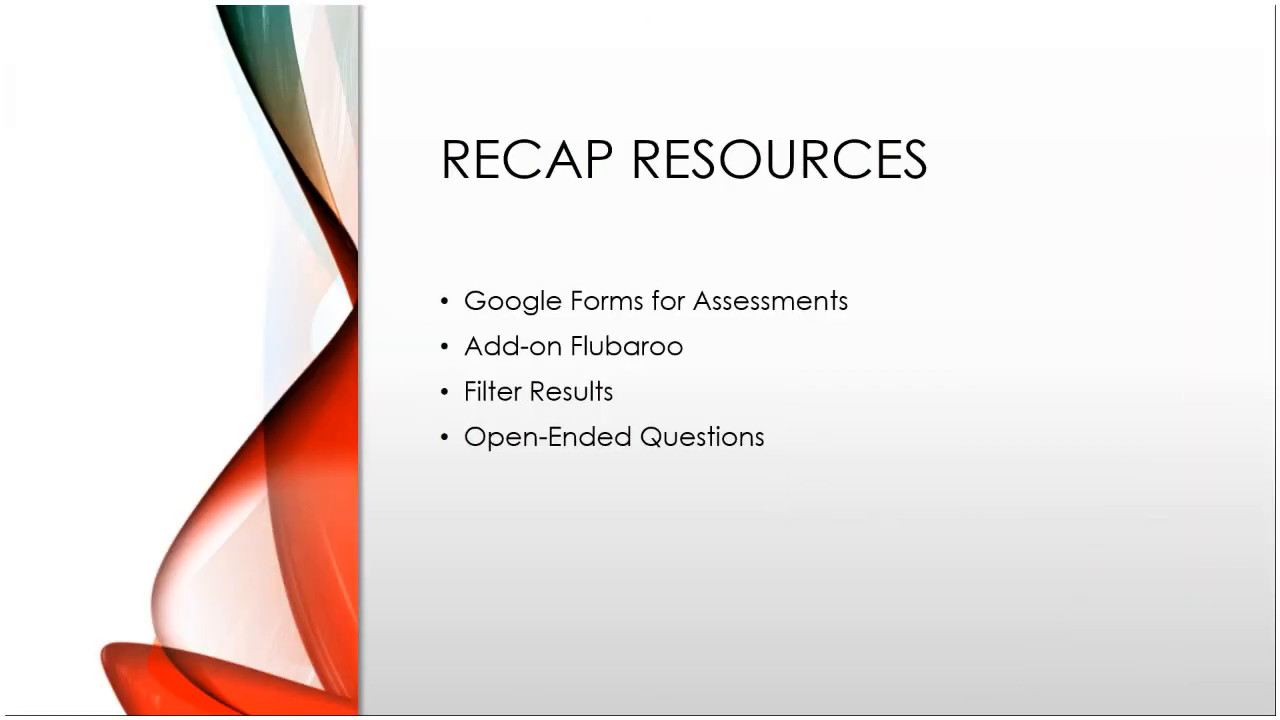